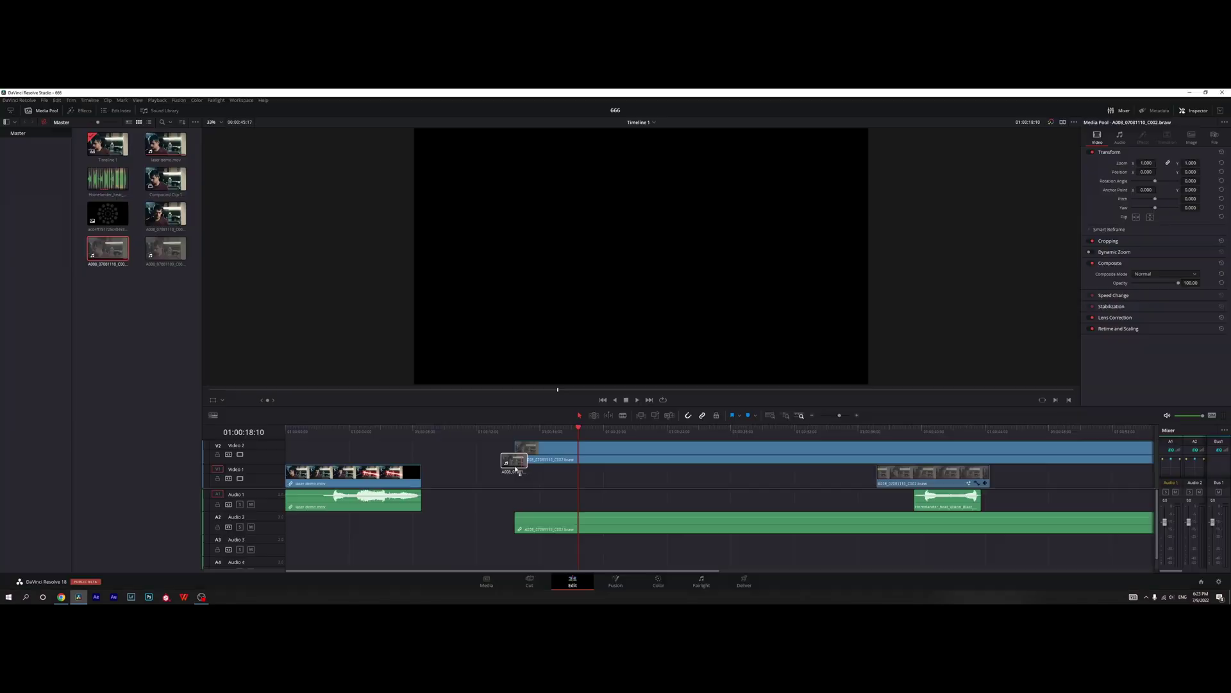
drag(511, 462, 578, 459)
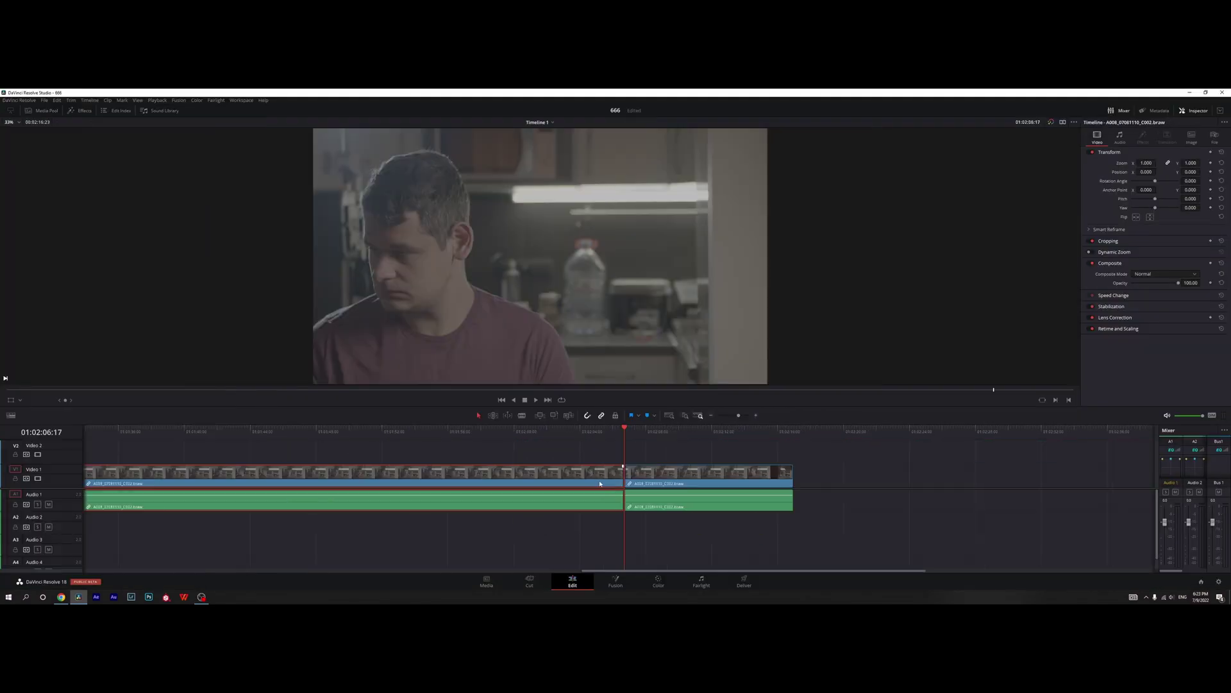
key(Delete)
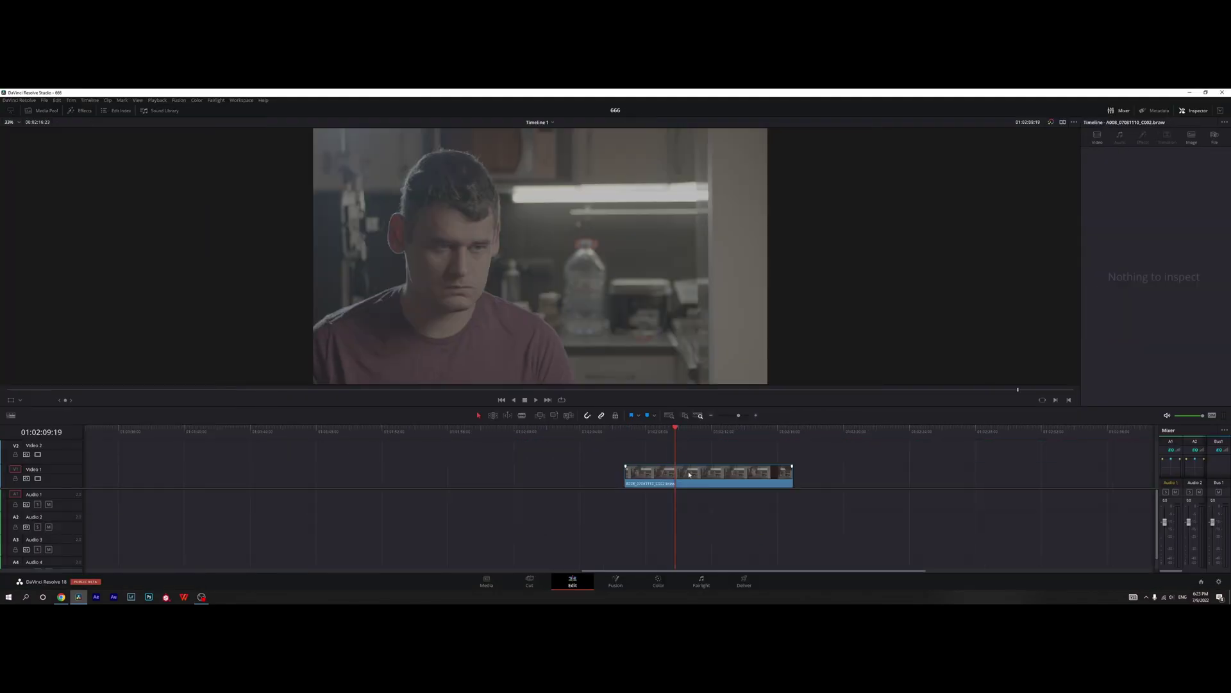
Open the timeline clip on the Fusion page, enlarge the node area and switch to a single viewer.
click(606, 587)
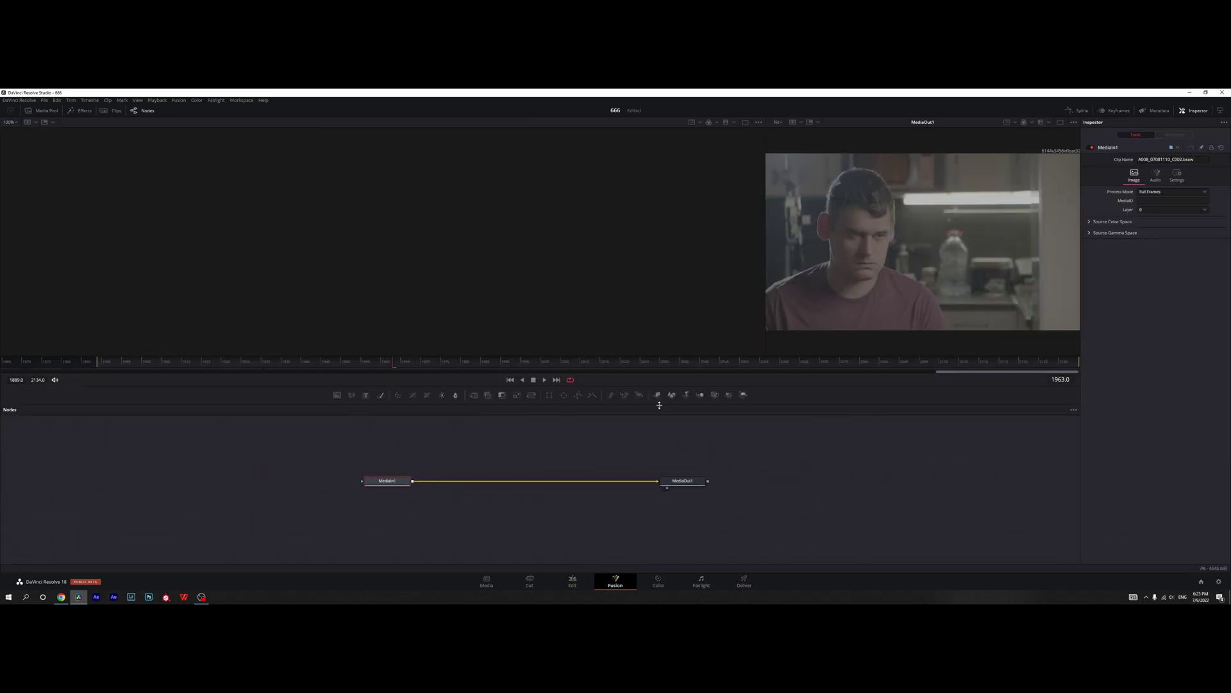
drag(659, 402, 658, 367)
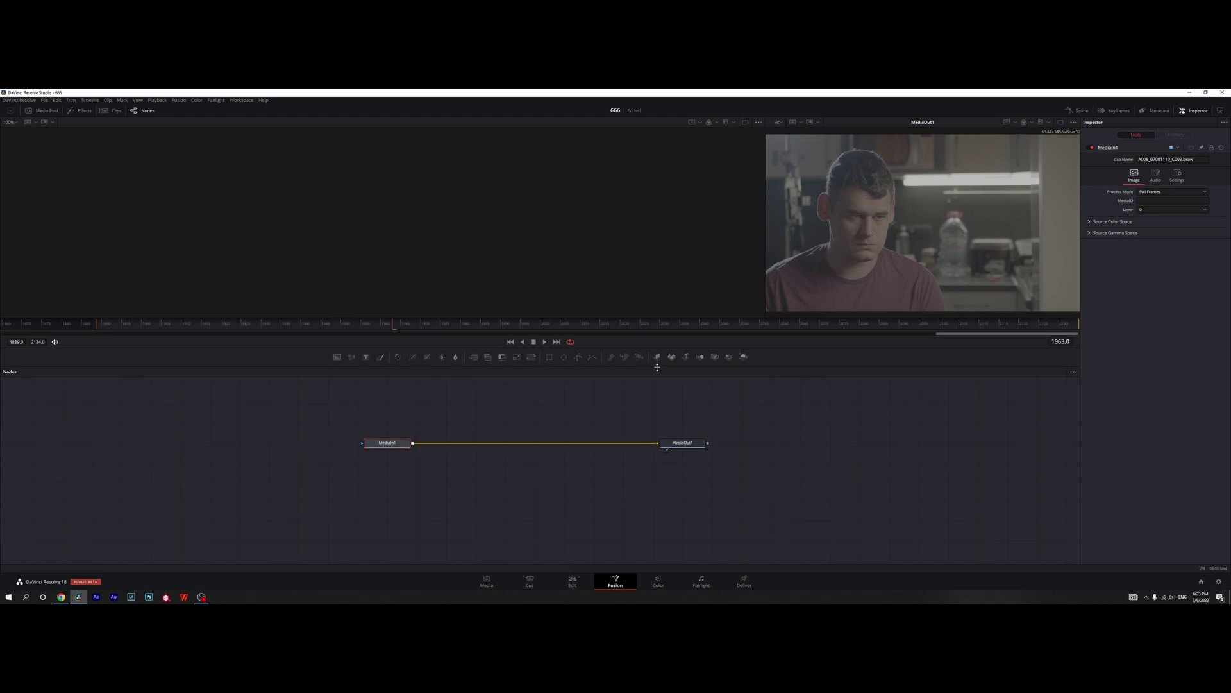
click(1060, 123)
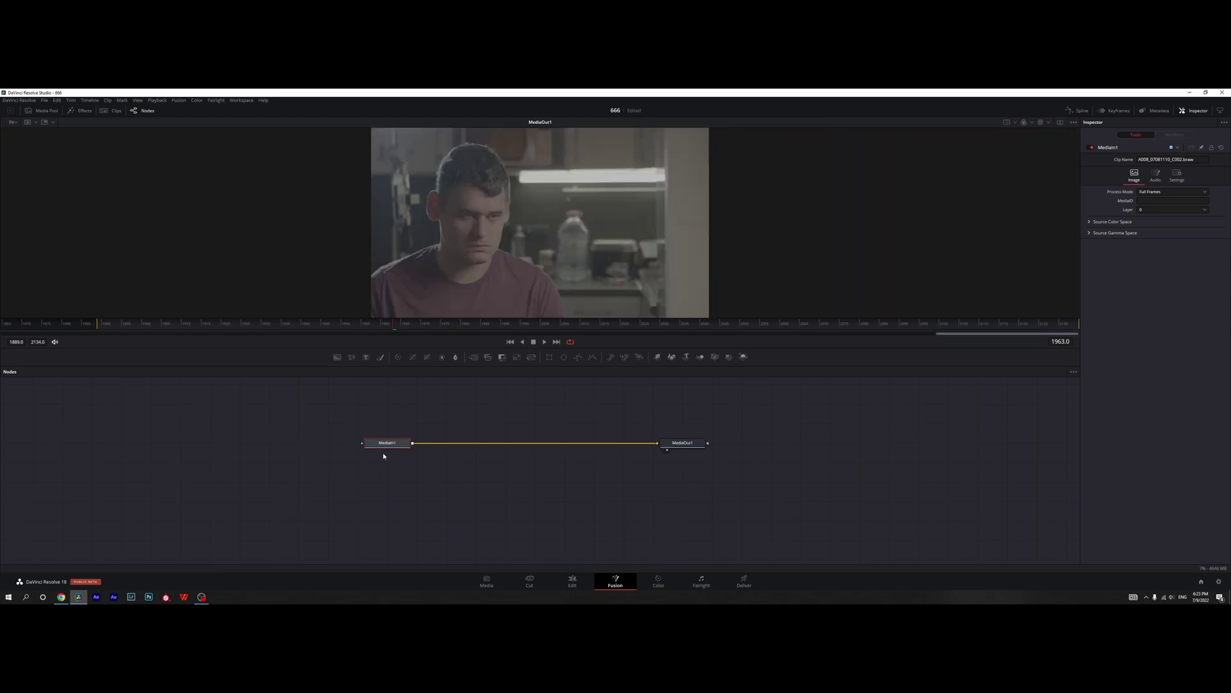
Move the MediaIn1 node farther from MediaOut1 and add a Planar Tracker node after it.
drag(384, 445, 45, 443)
key(shift+space)
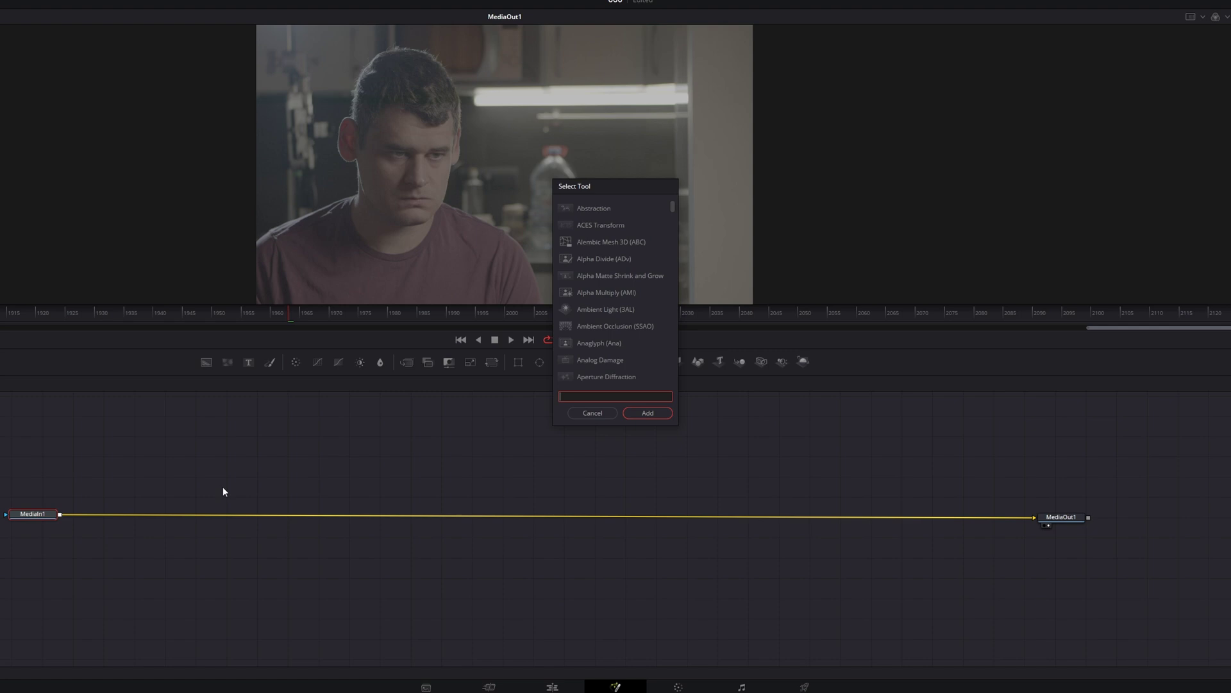
text(trac)
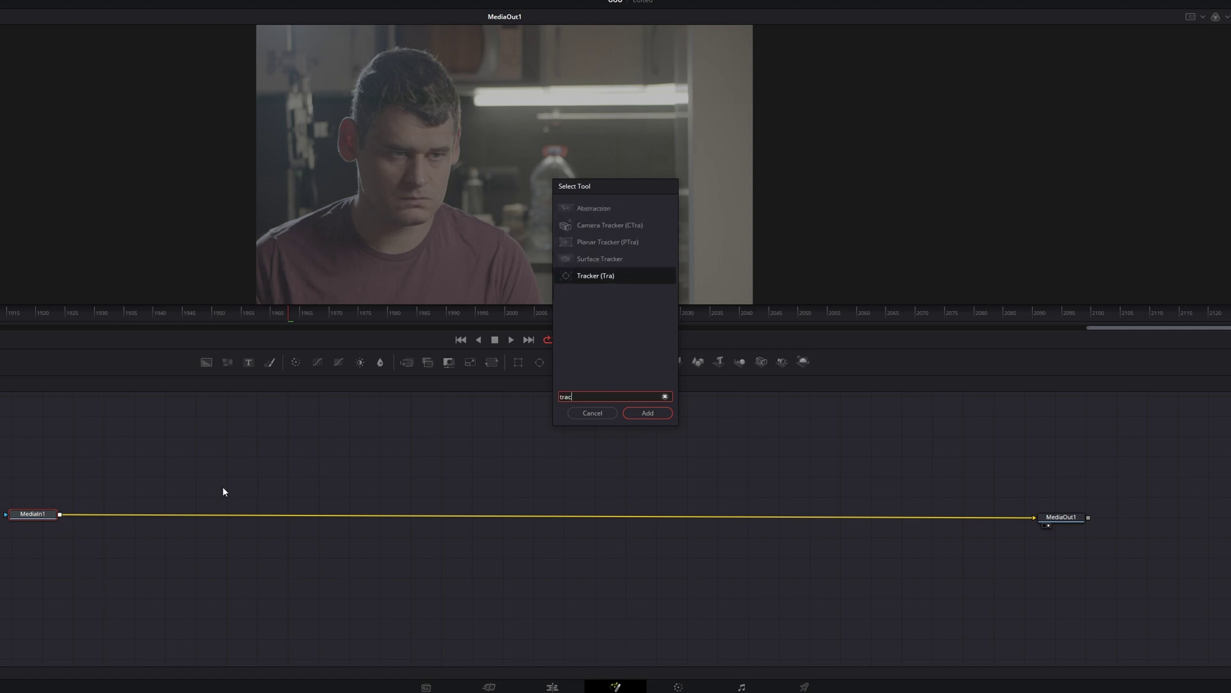
click(618, 243)
click(646, 414)
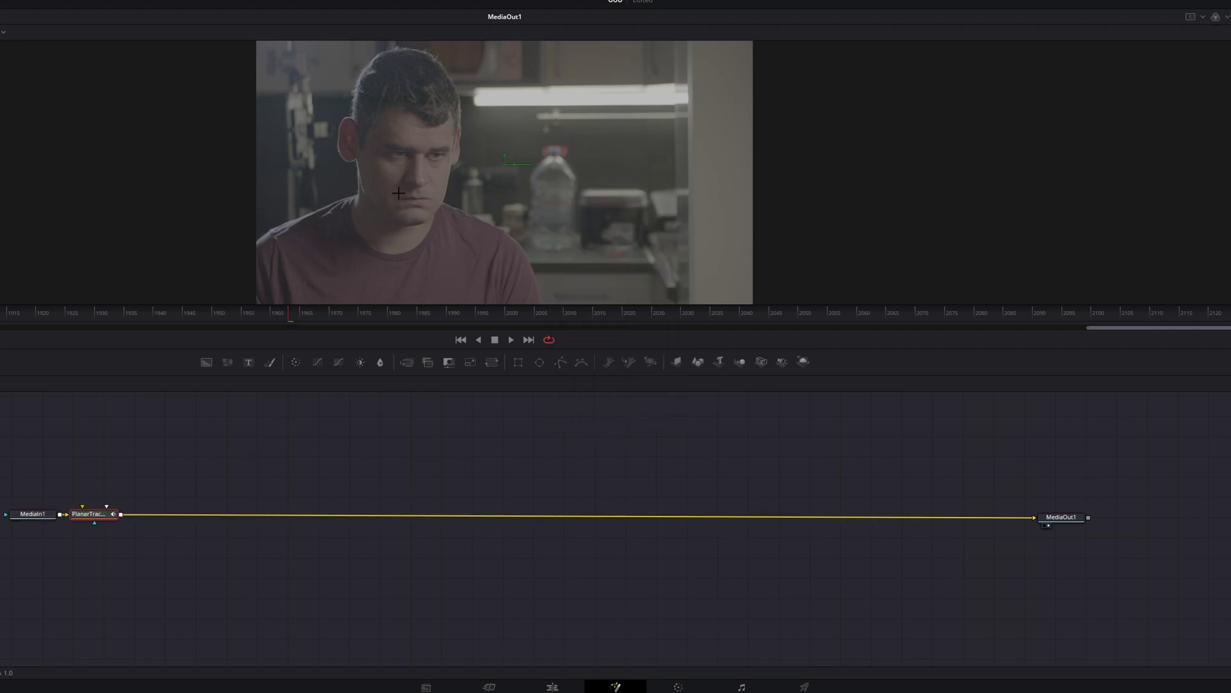
Draw a closed four-point tracking shape around the man's eye on the left side of the image.
scroll(385, 143, up, 3)
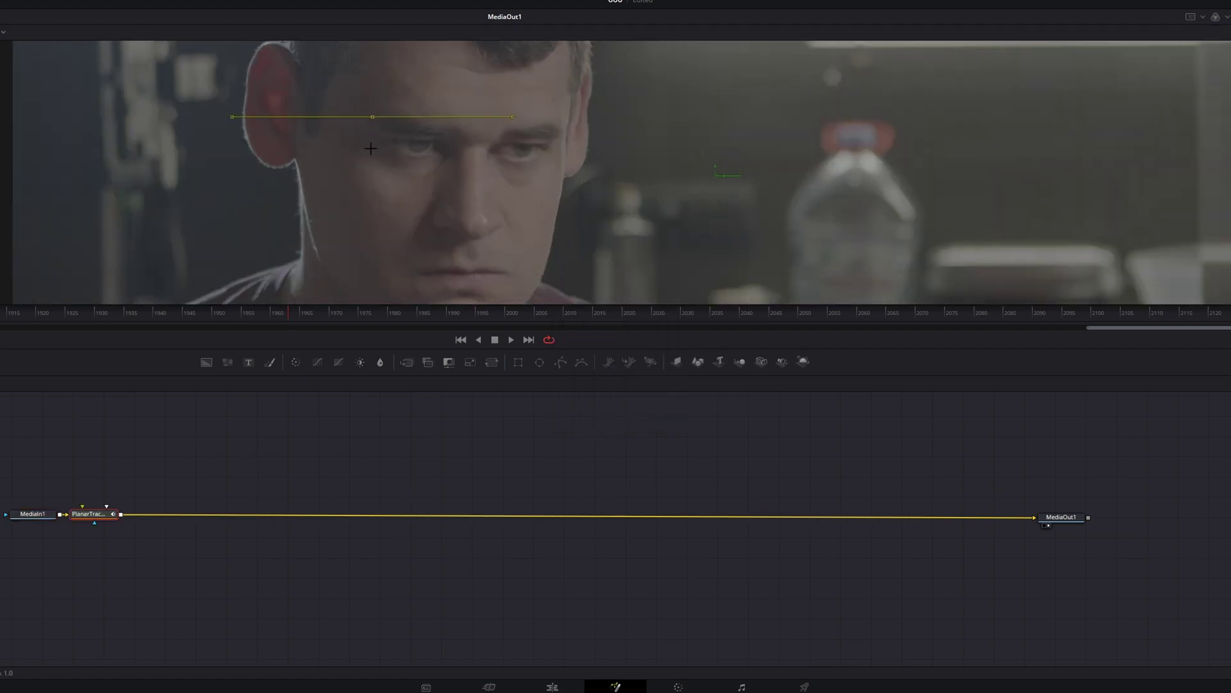
click(373, 166)
click(436, 173)
click(446, 114)
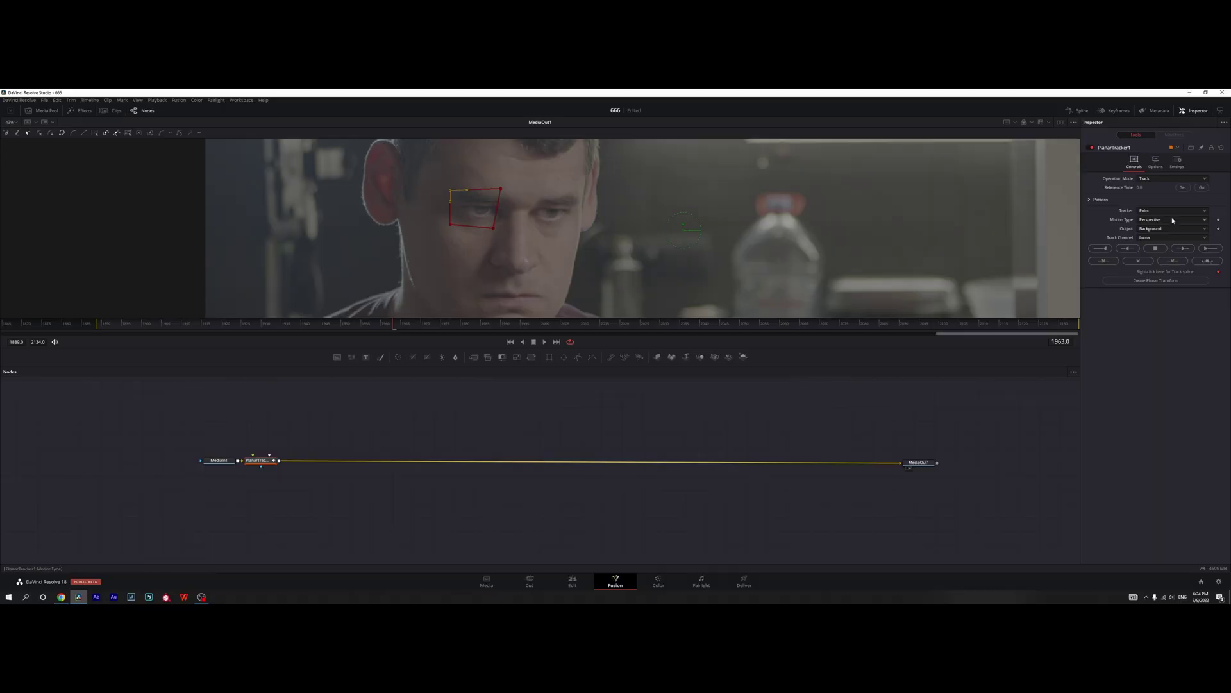
Set the planar tracker's motion type to Translation and track the eye area forward from reference frame 1963.
click(1164, 220)
click(1166, 229)
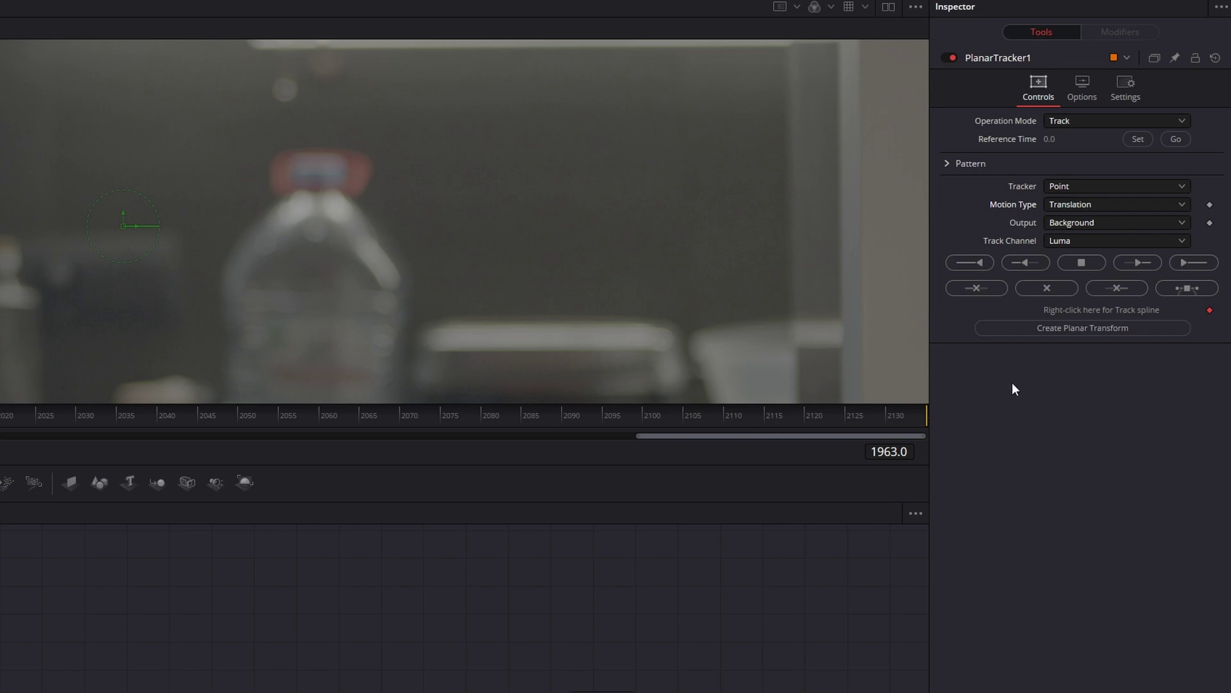
click(1134, 140)
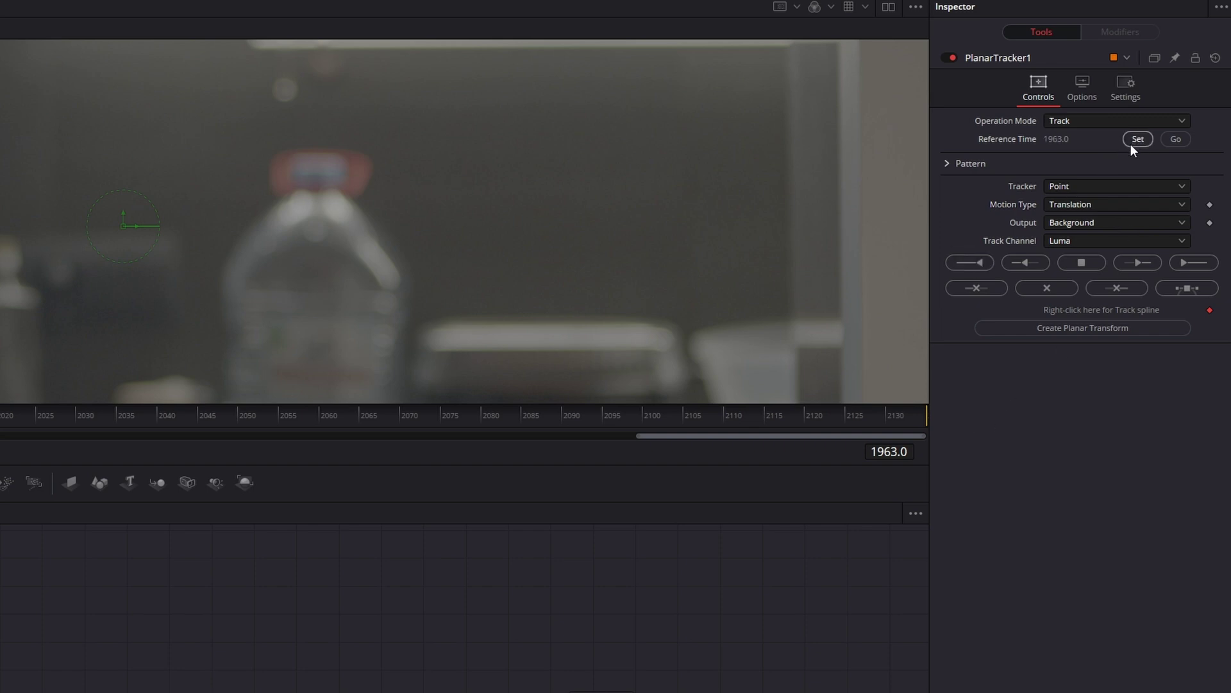
click(1190, 260)
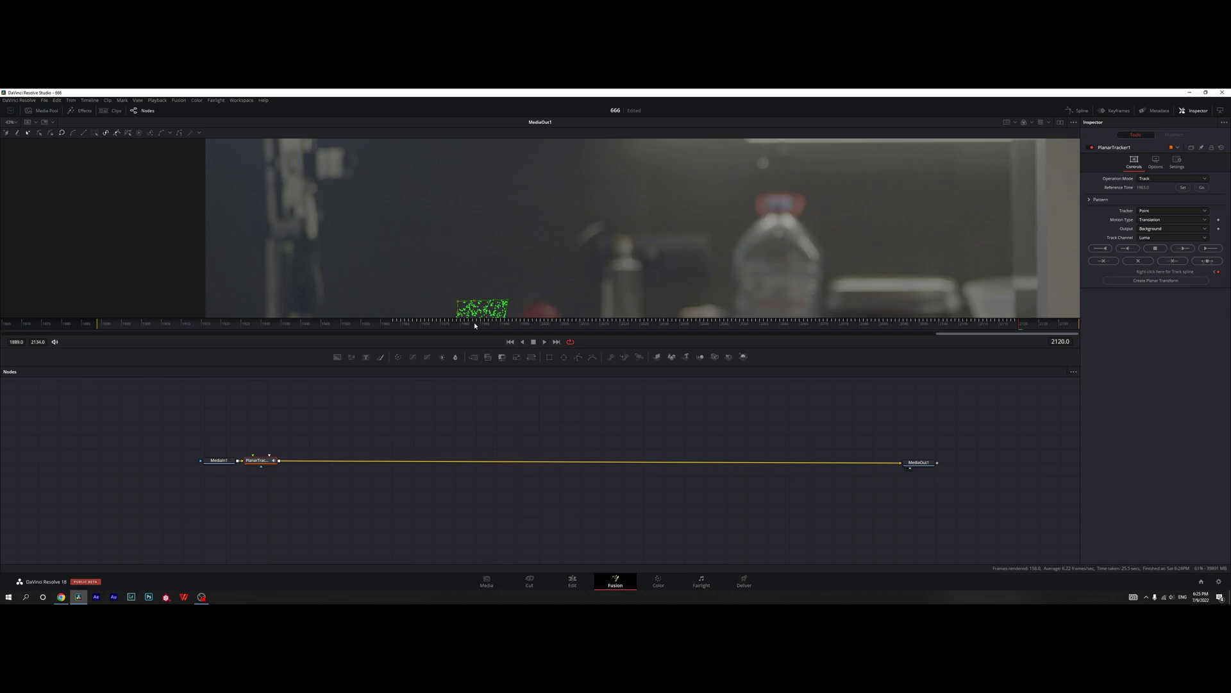
Return to the tracker's reference frame and track the eye area backward to the start of the clip.
click(475, 322)
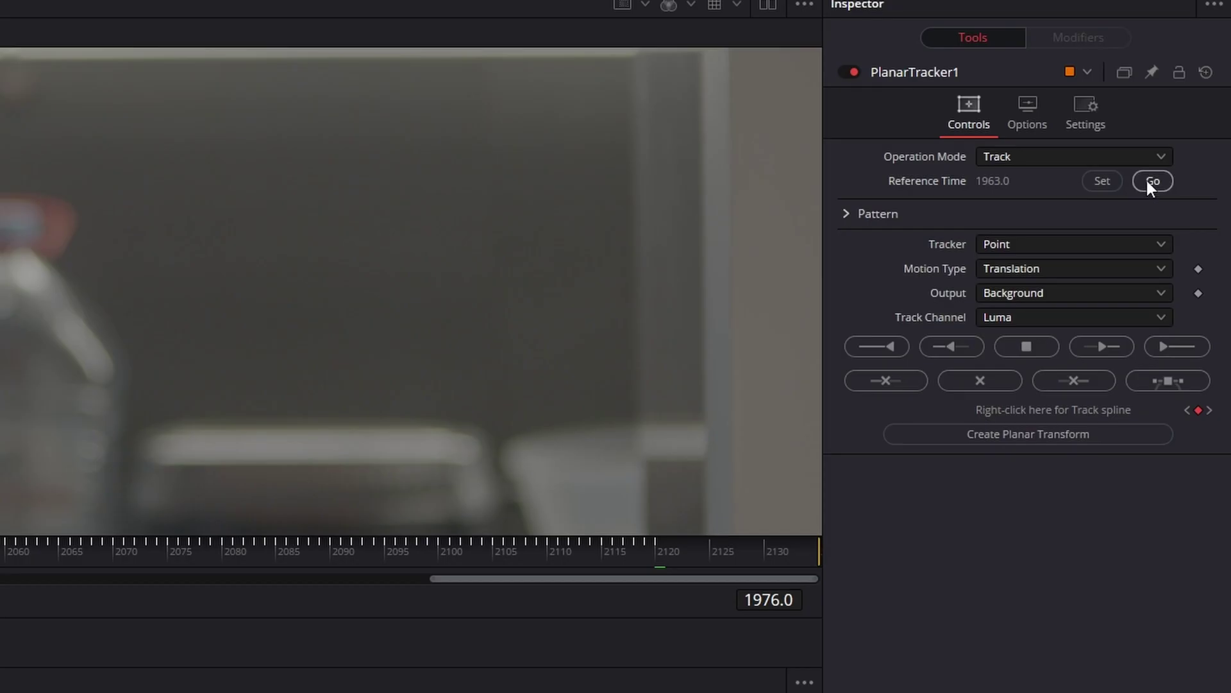
click(1200, 188)
click(876, 346)
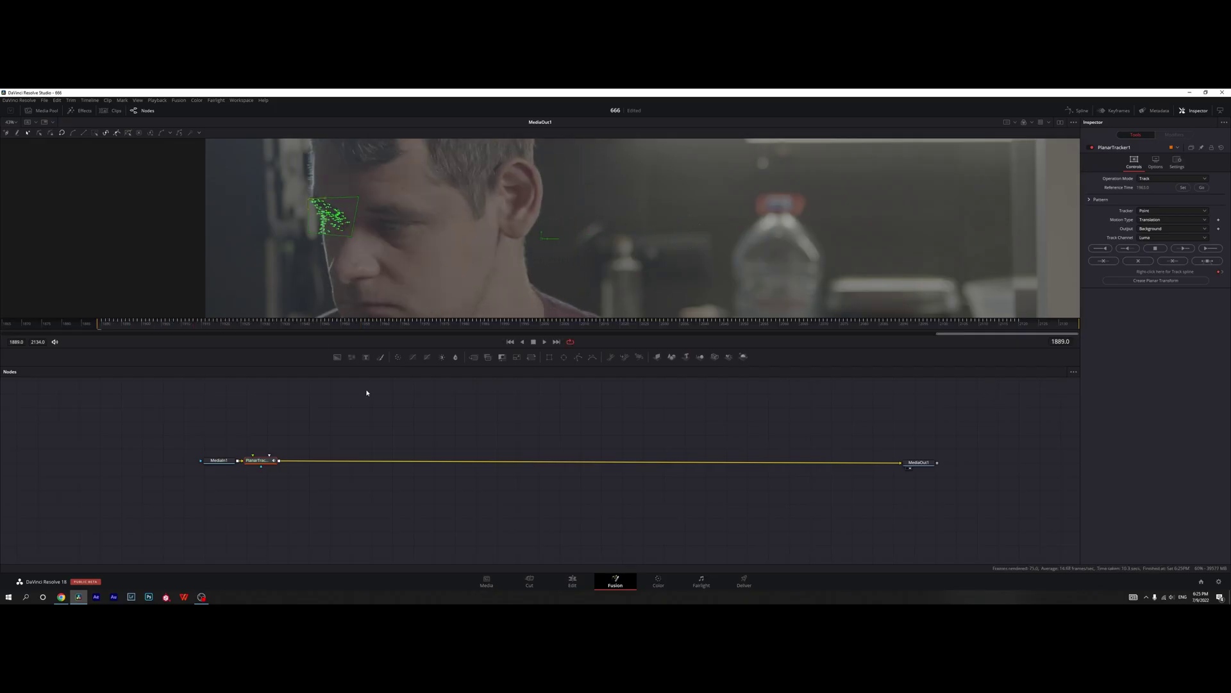
Create a Planar Transform from the finished track, place it above the node chain and rename it LEFTEYE.
drag(313, 326, 386, 324)
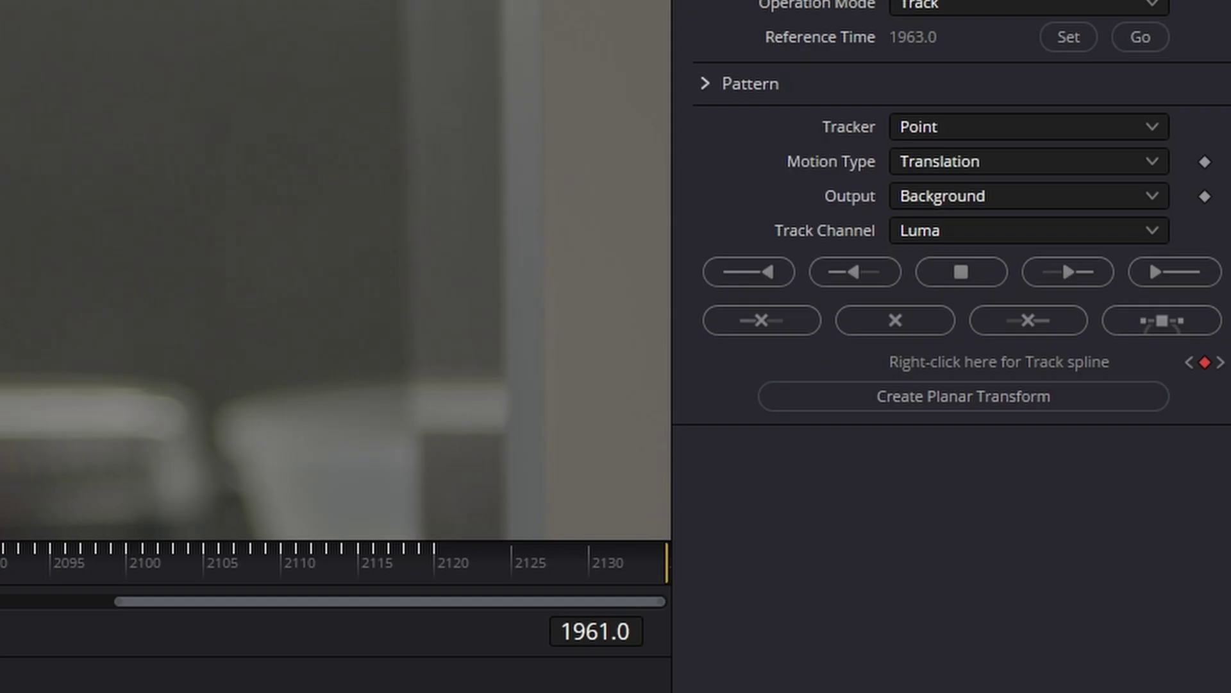
click(904, 396)
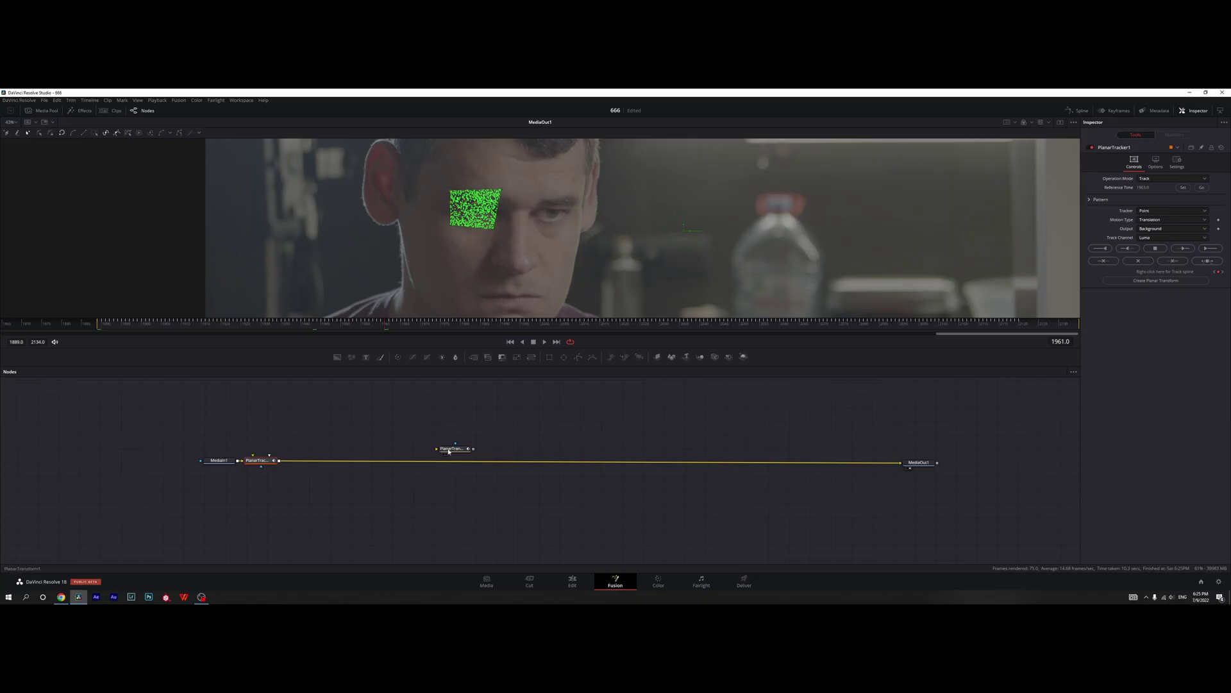
drag(449, 451, 347, 416)
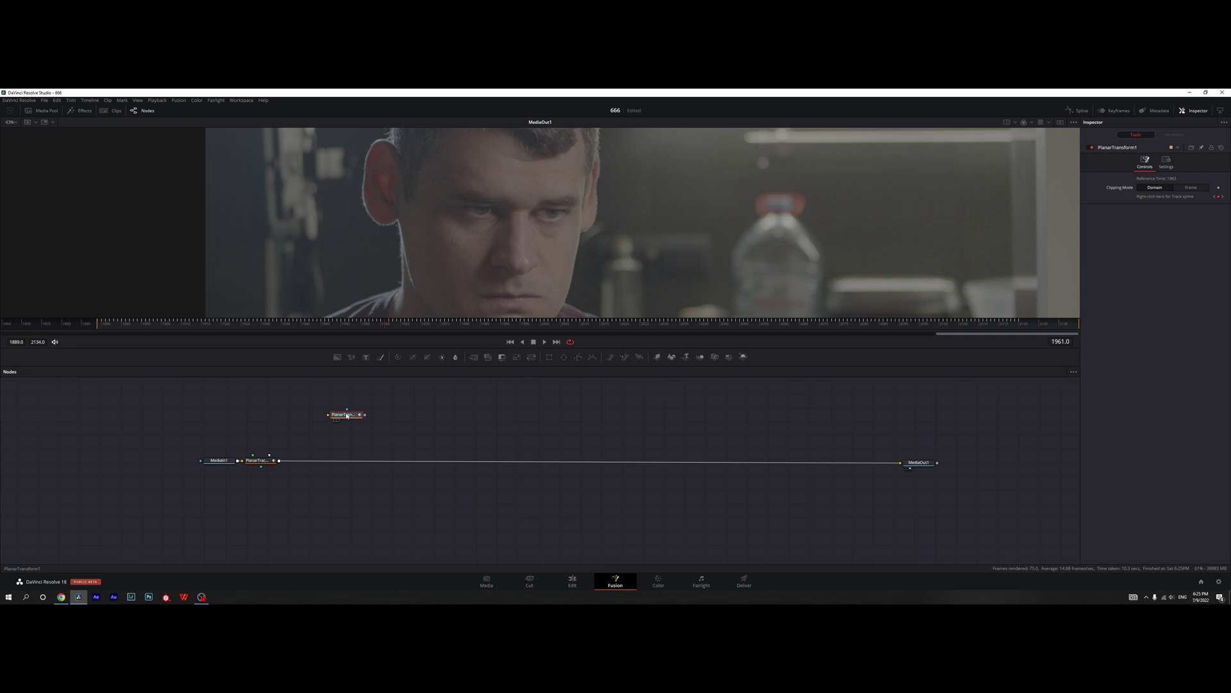
key(F2)
text(LEFTEYE)
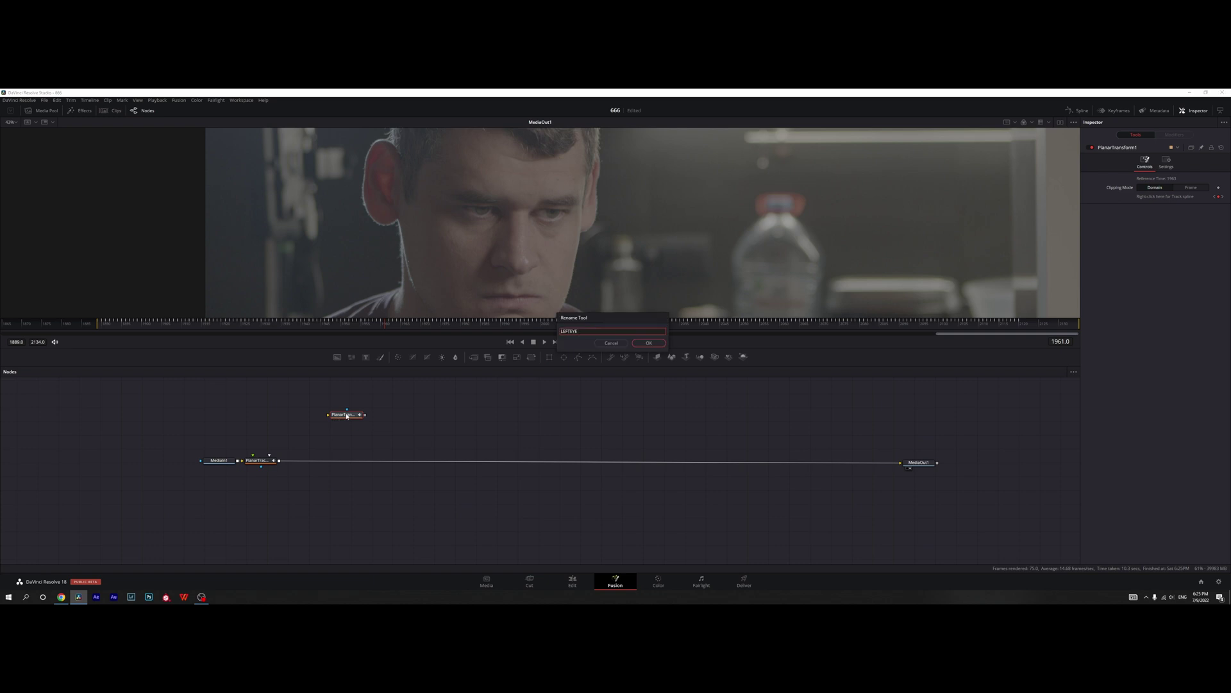
key(Return)
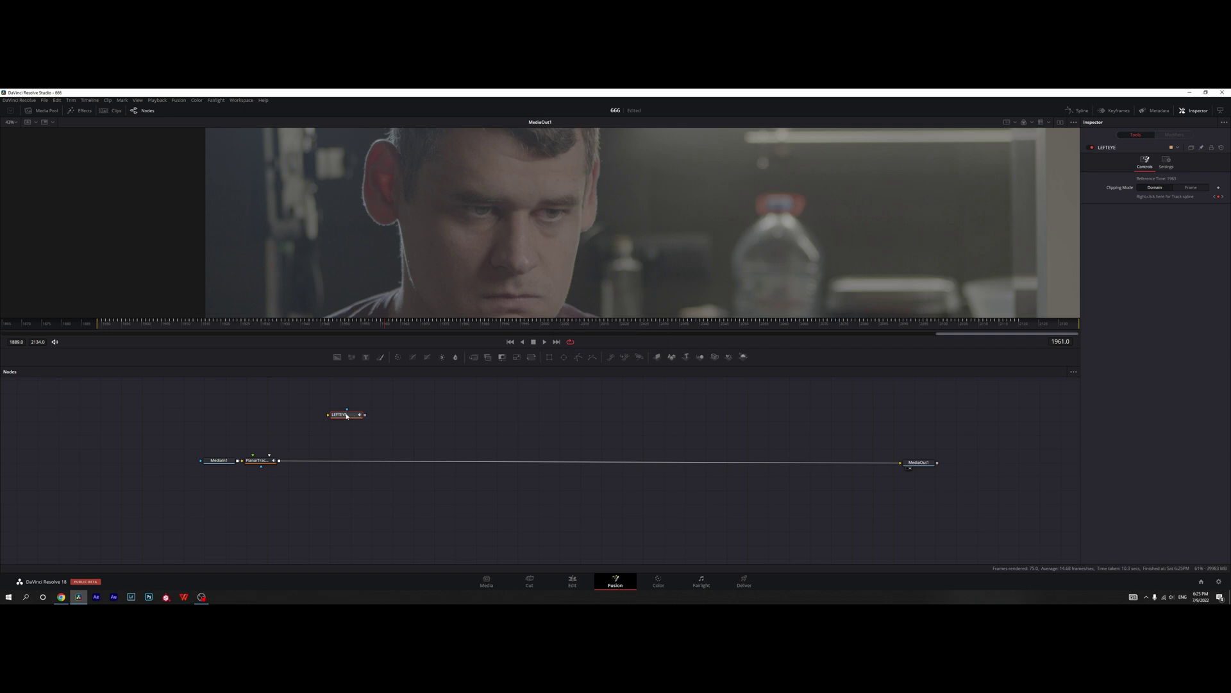
Delete the used planar tracker and add a fresh Planar Tracker node after MediaIn1 for the other eye.
click(258, 461)
key(Delete)
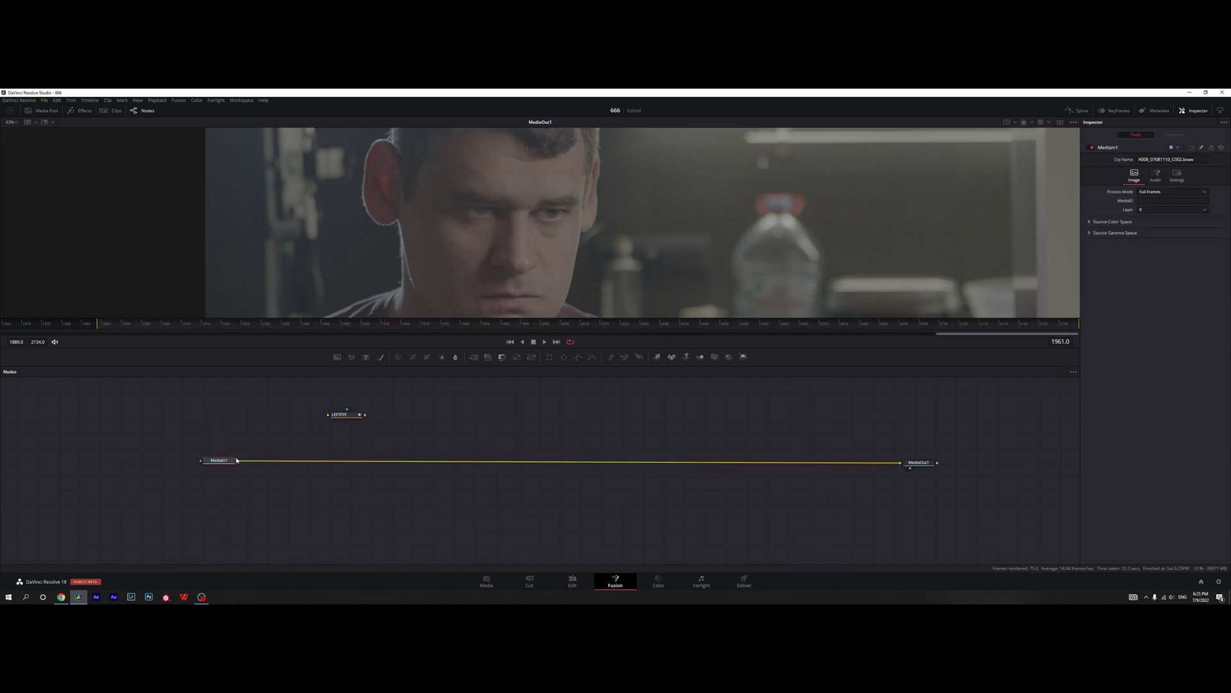
click(226, 461)
key(shift+space)
text(plan)
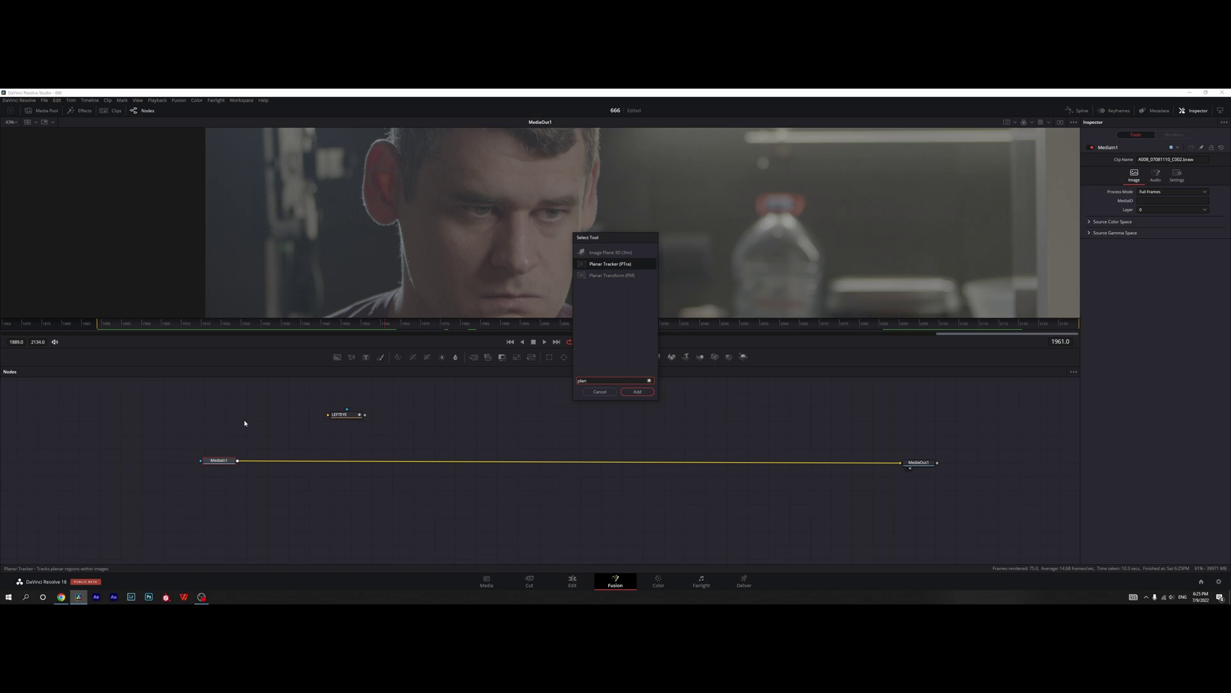
key(Return)
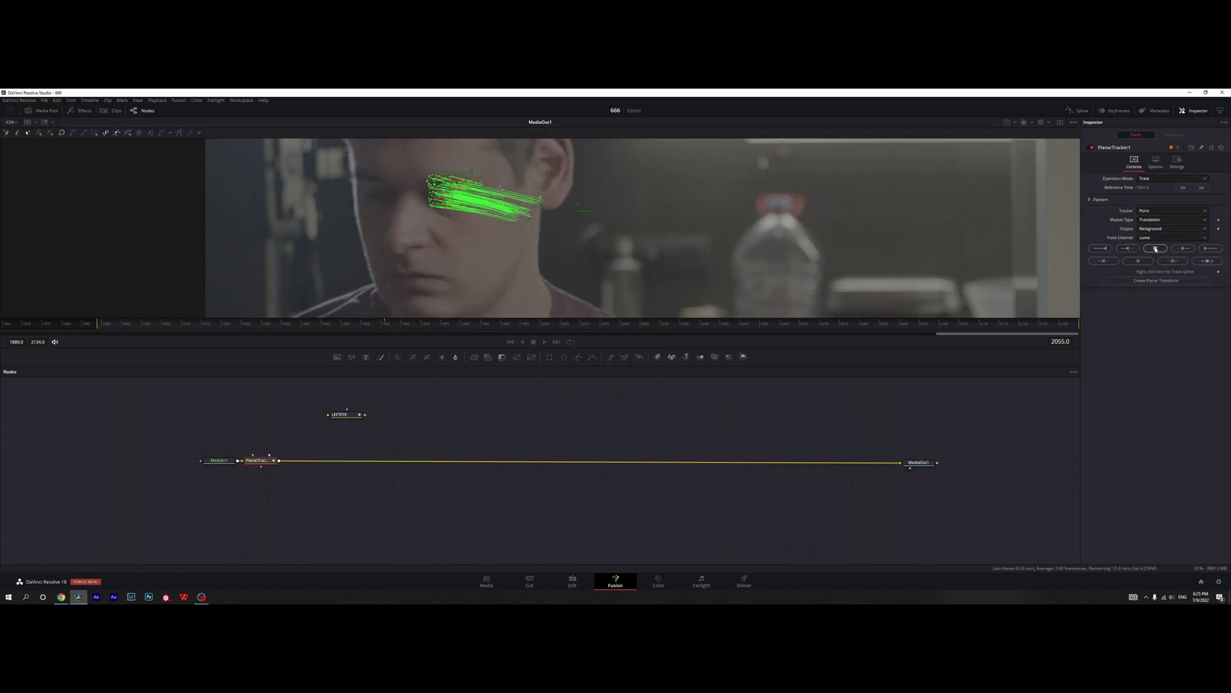
Create a Planar Transform from the second eye's track, place it beside LEFTEYE and rename it RIGHTEYE.
click(1173, 280)
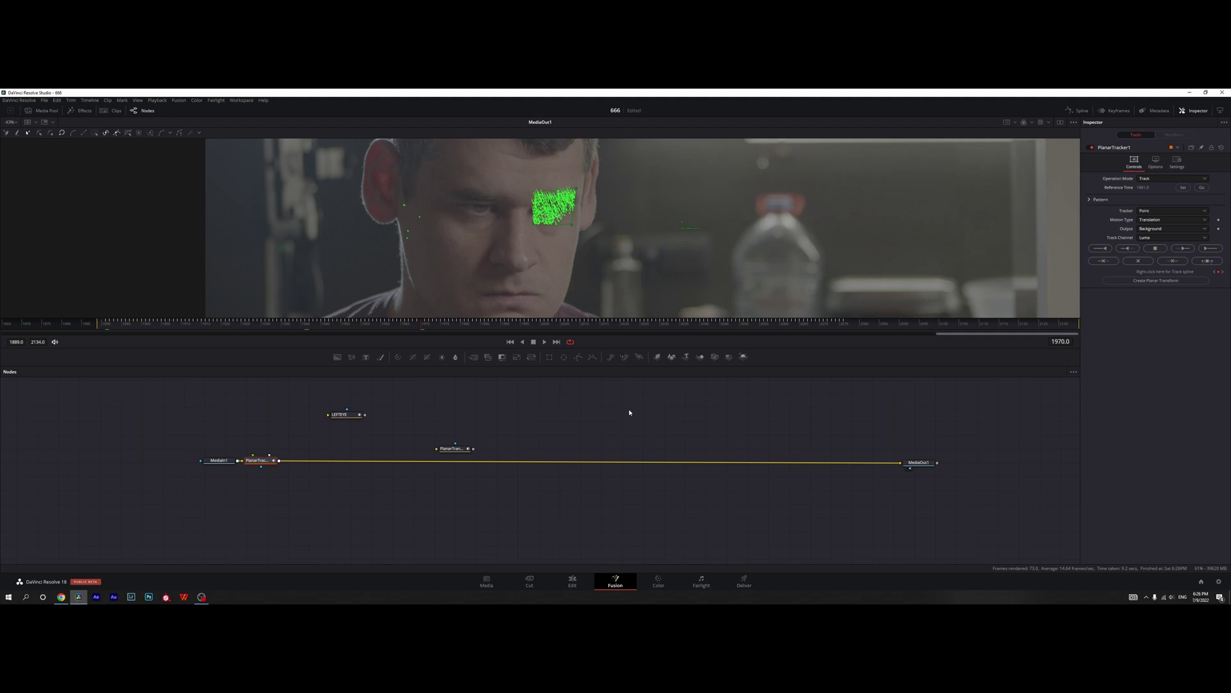
drag(458, 448, 433, 419)
key(F2)
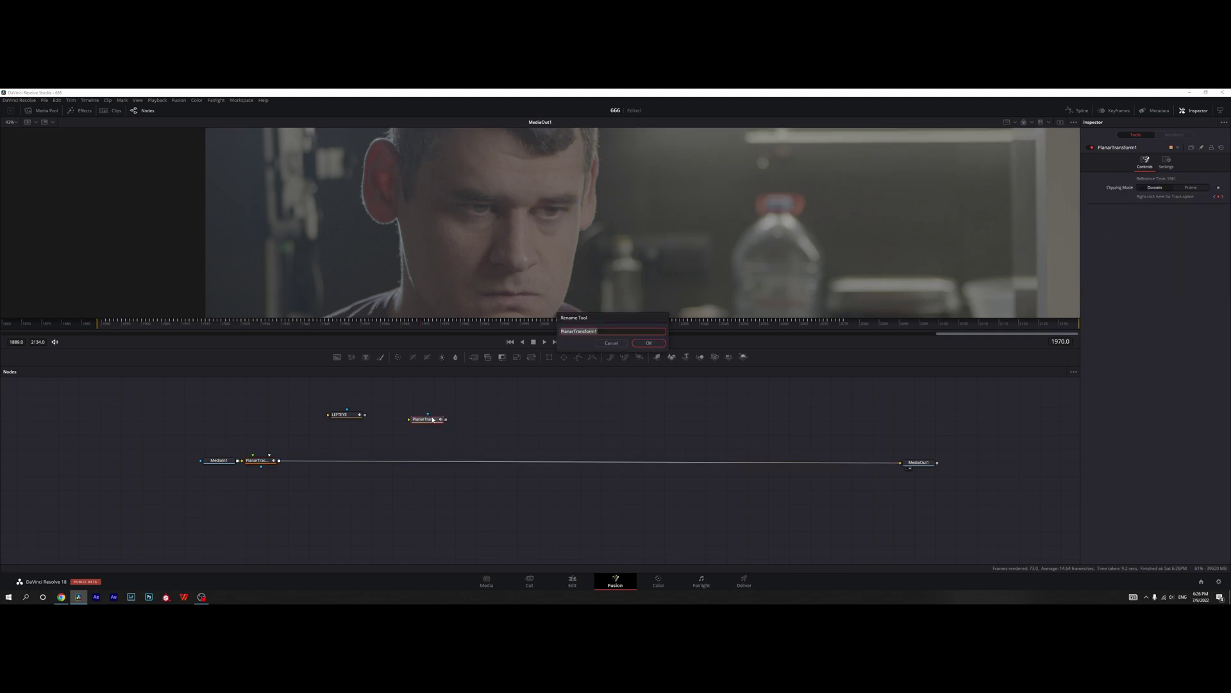
text(RIGHTEYE)
key(Return)
Move the LEFTEYE and RIGHTEYE nodes aside to the left of MediaIn1 and delete the remaining planar tracker.
drag(291, 409, 452, 428)
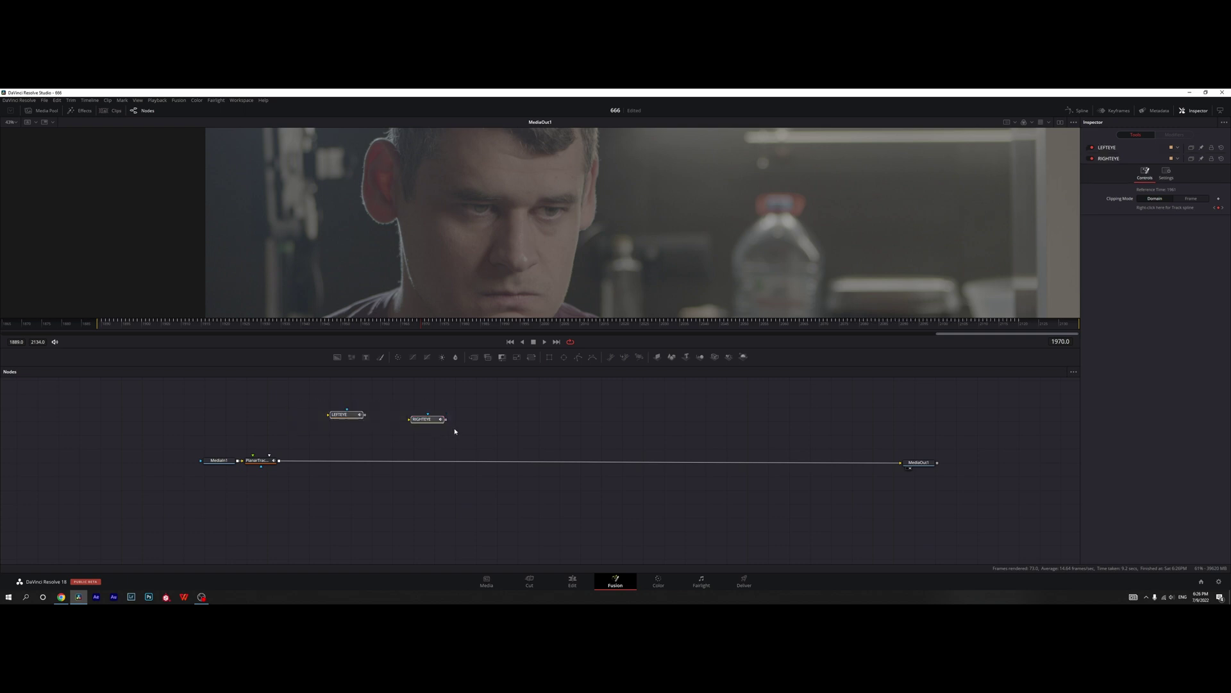
drag(359, 415, 88, 426)
click(254, 458)
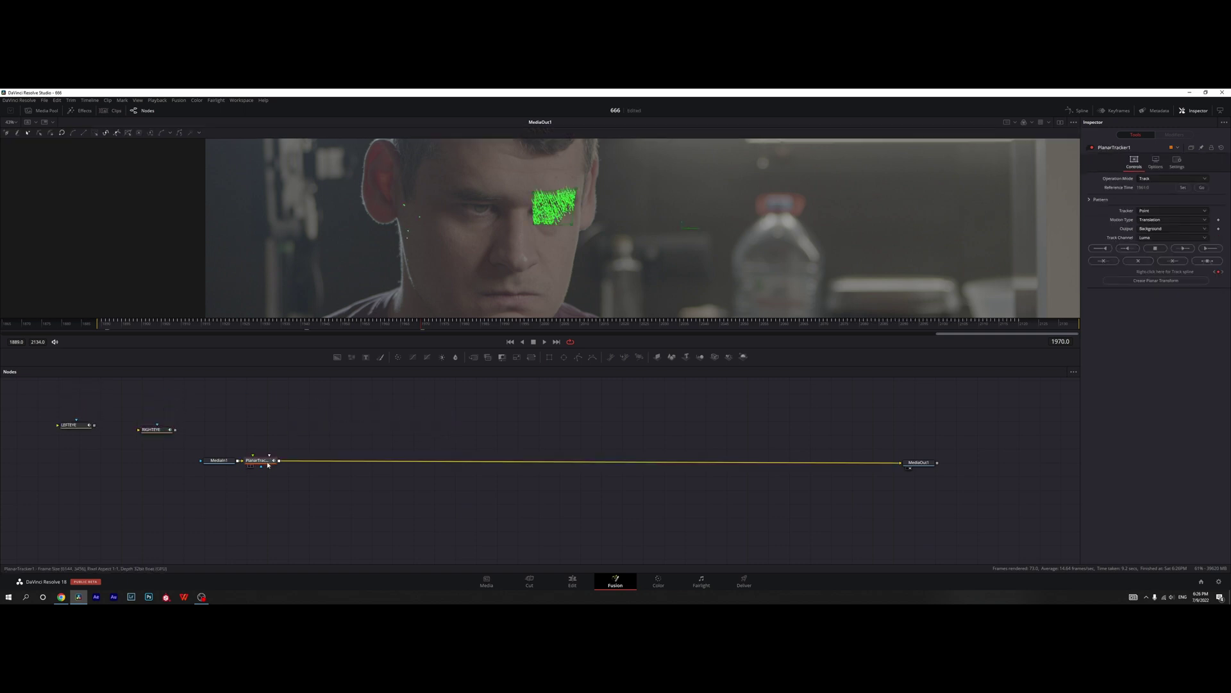
key(Delete)
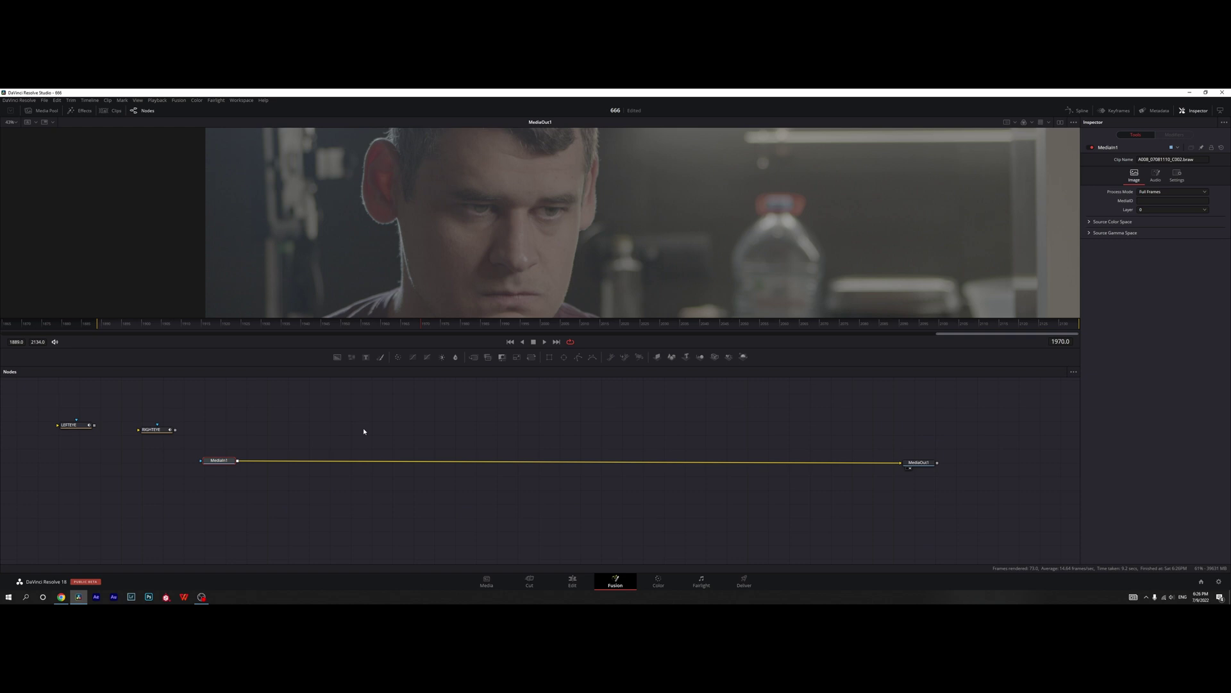
Add an unconnected Background node above the main chain and attach a Paint node directly below it.
click(364, 429)
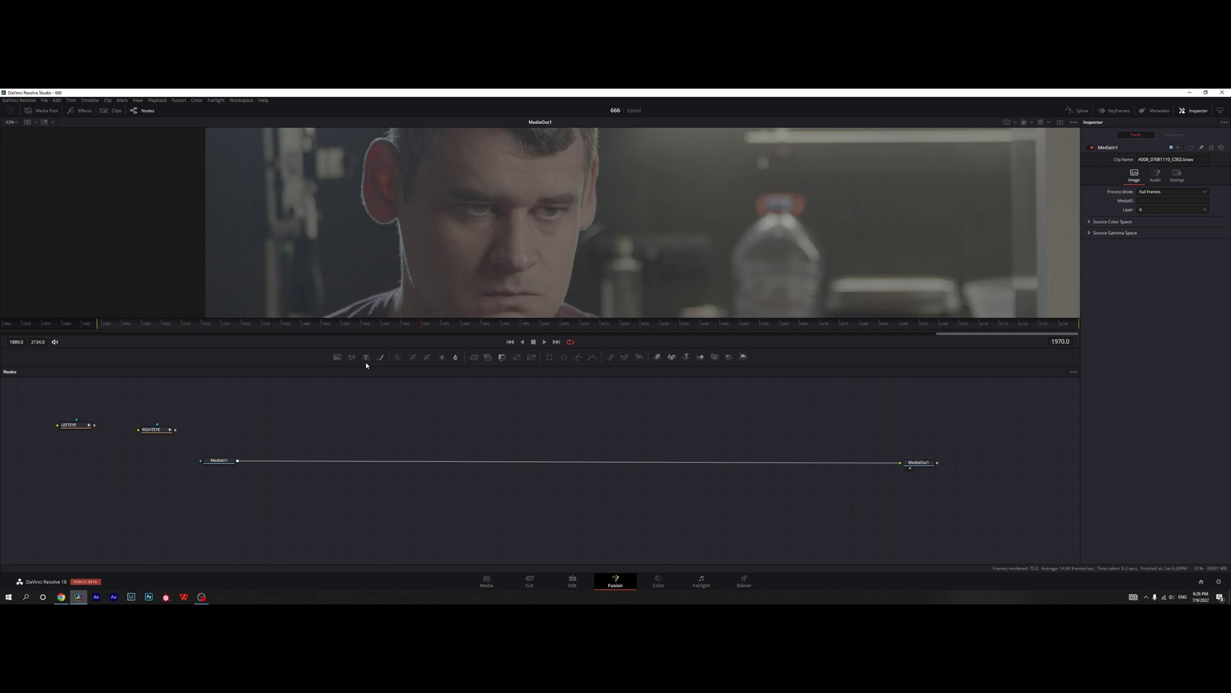
scroll(414, 459, up, 3)
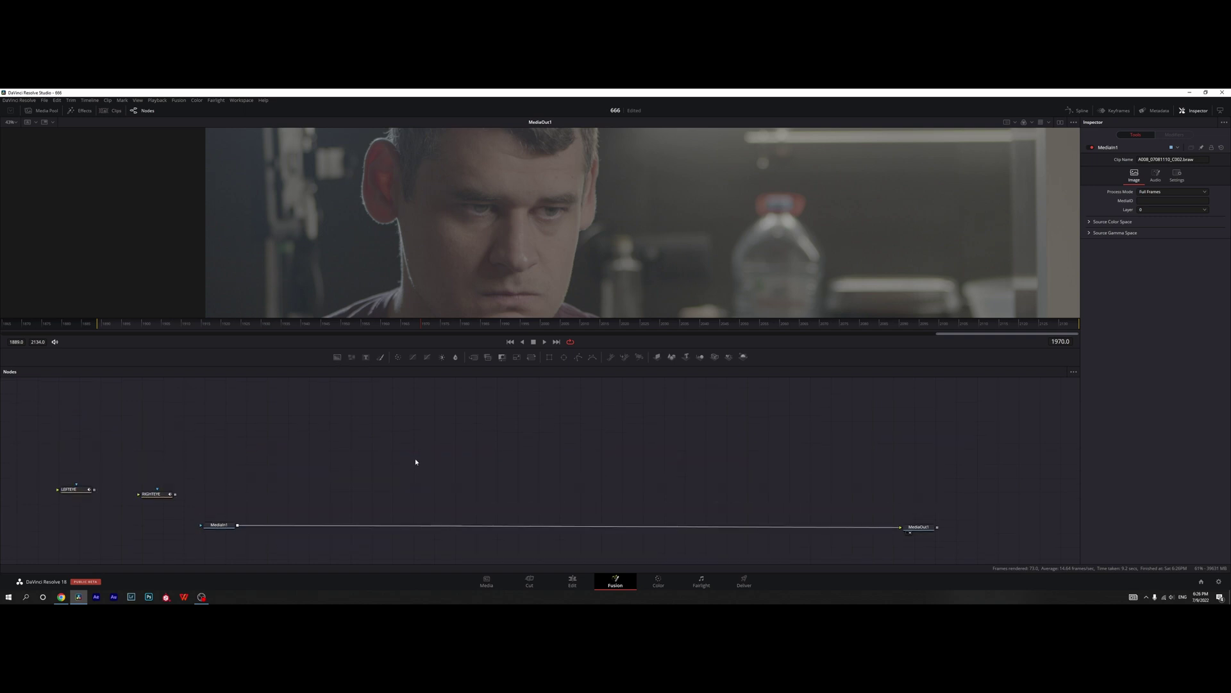
drag(337, 357, 345, 414)
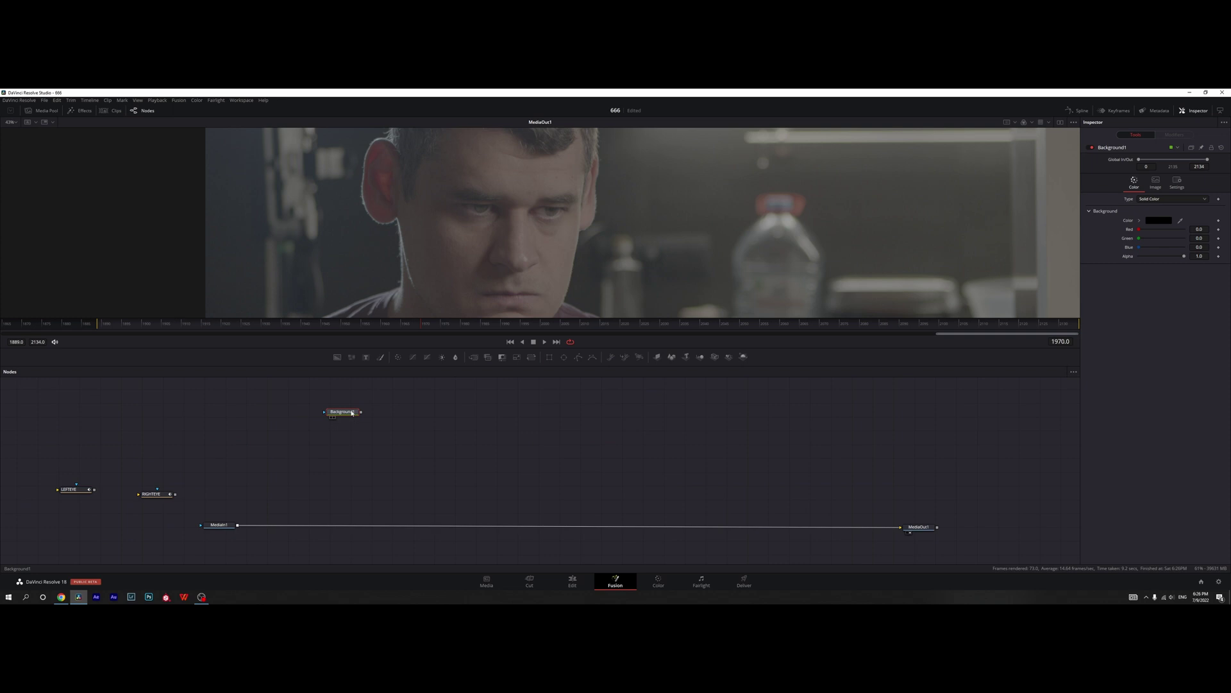
key(shift+space)
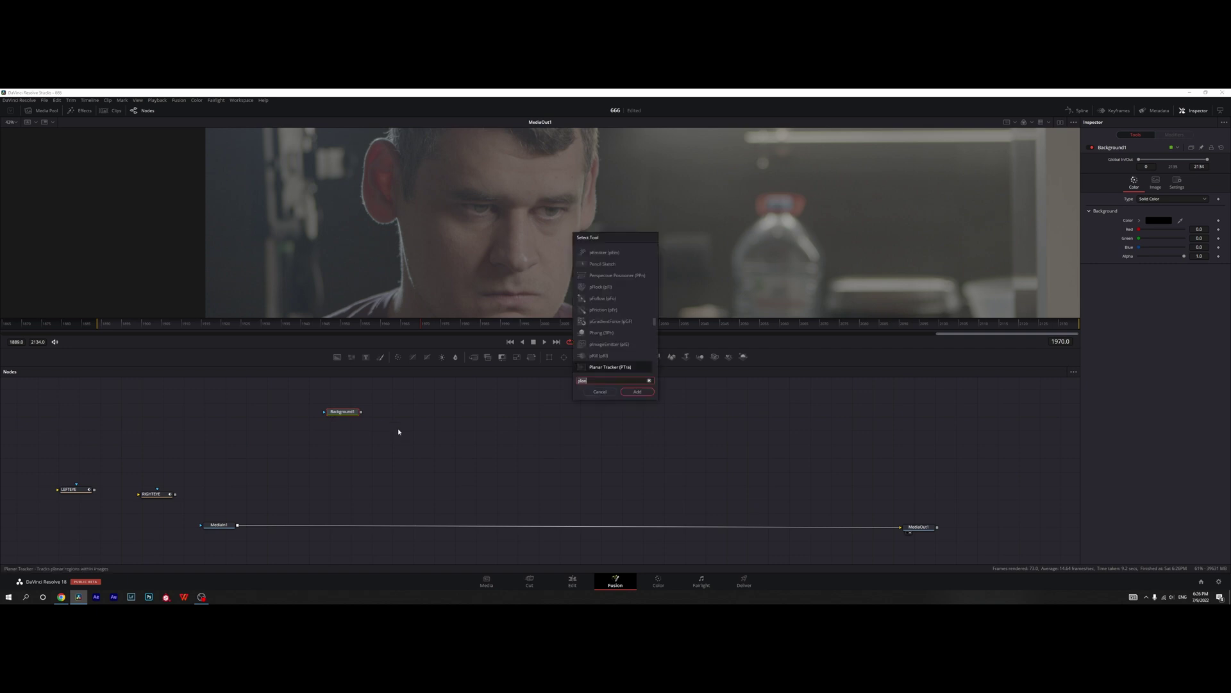
text(paint)
key(Return)
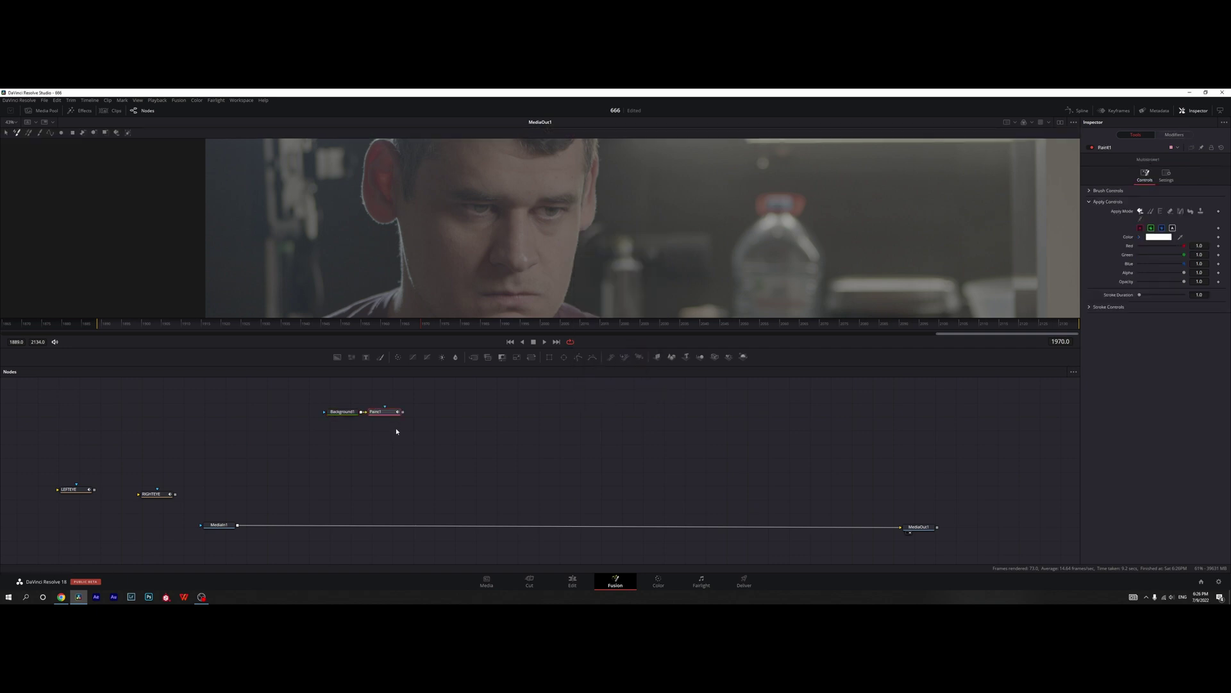
mouse_move(387, 415)
mouse_down()
mouse_move(307, 463)
mouse_move(348, 436)
mouse_up()
Add a Soft Glow node after Paint1 and space the Background, Paint and Soft Glow nodes evenly in a column.
key(shift+space)
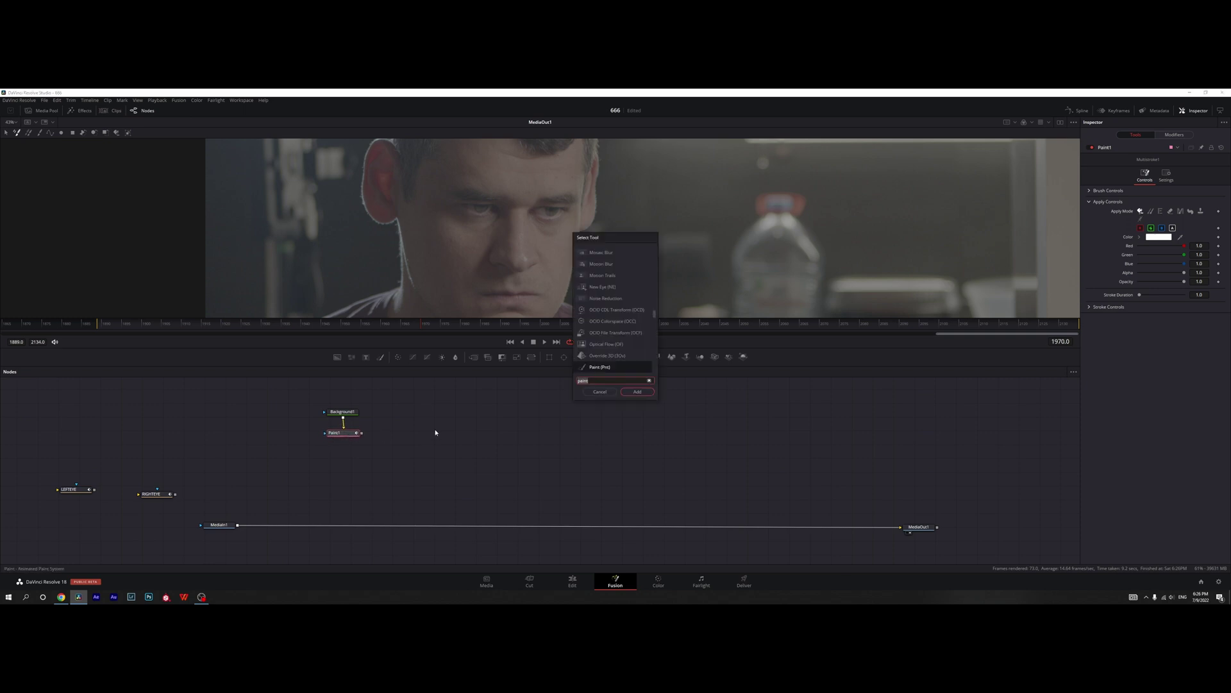
text(glow)
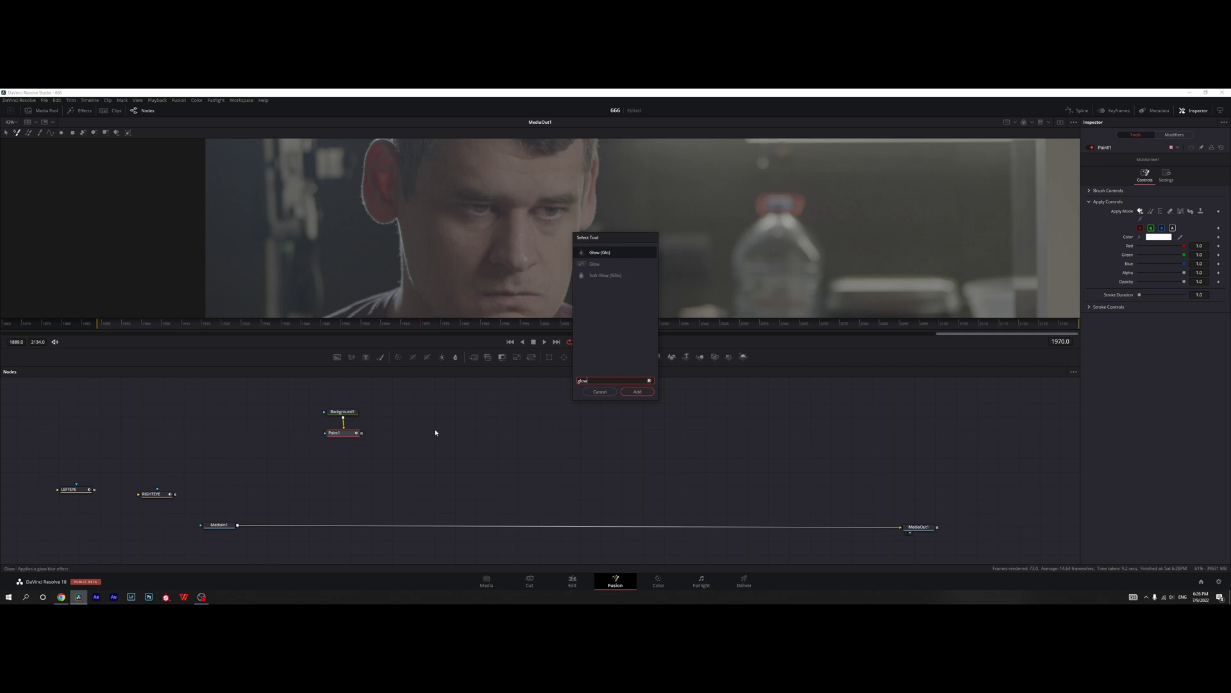
key(Down)
key(Down)
key(Return)
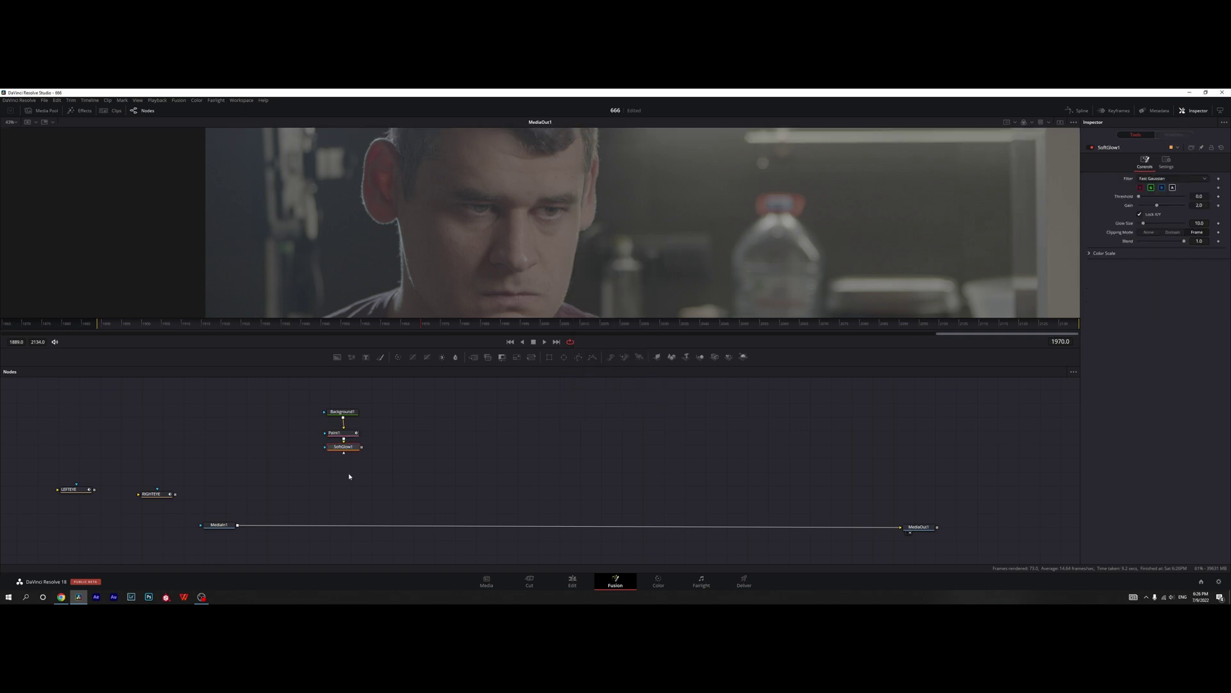
drag(333, 448, 333, 460)
drag(343, 415, 345, 413)
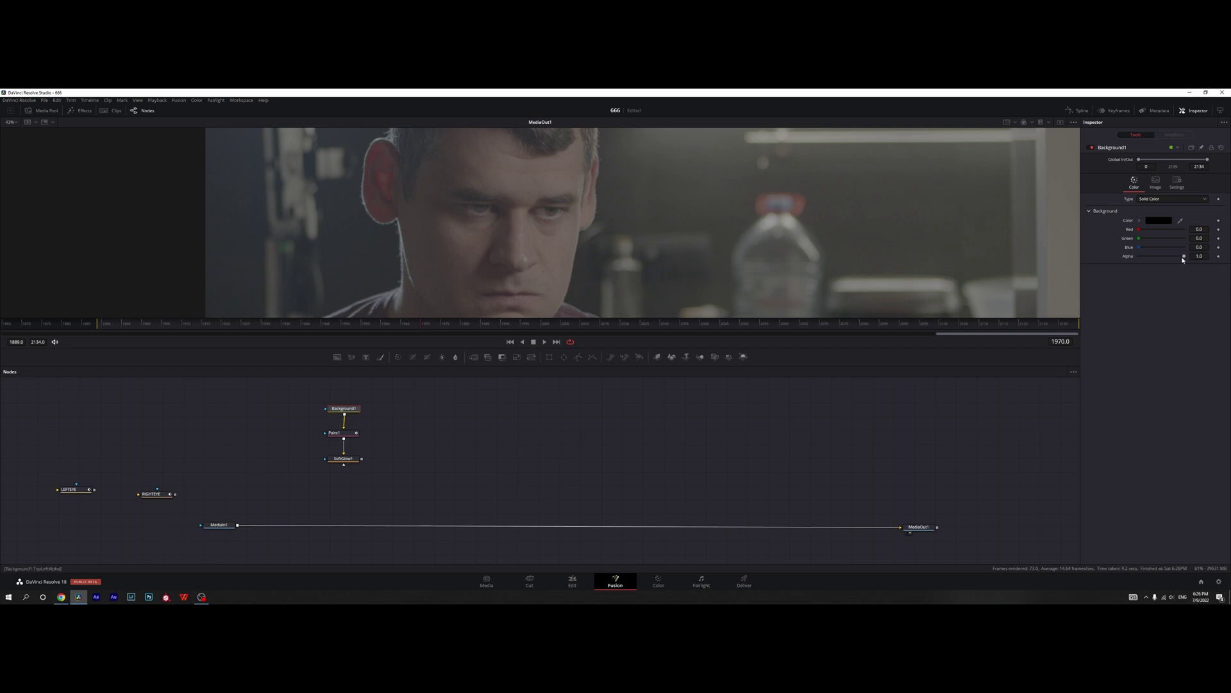
Make Background1 fully transparent and merge the SoftGlow1 output over MediaIn1 in the main chain.
drag(1184, 256, 1139, 257)
drag(362, 459, 238, 526)
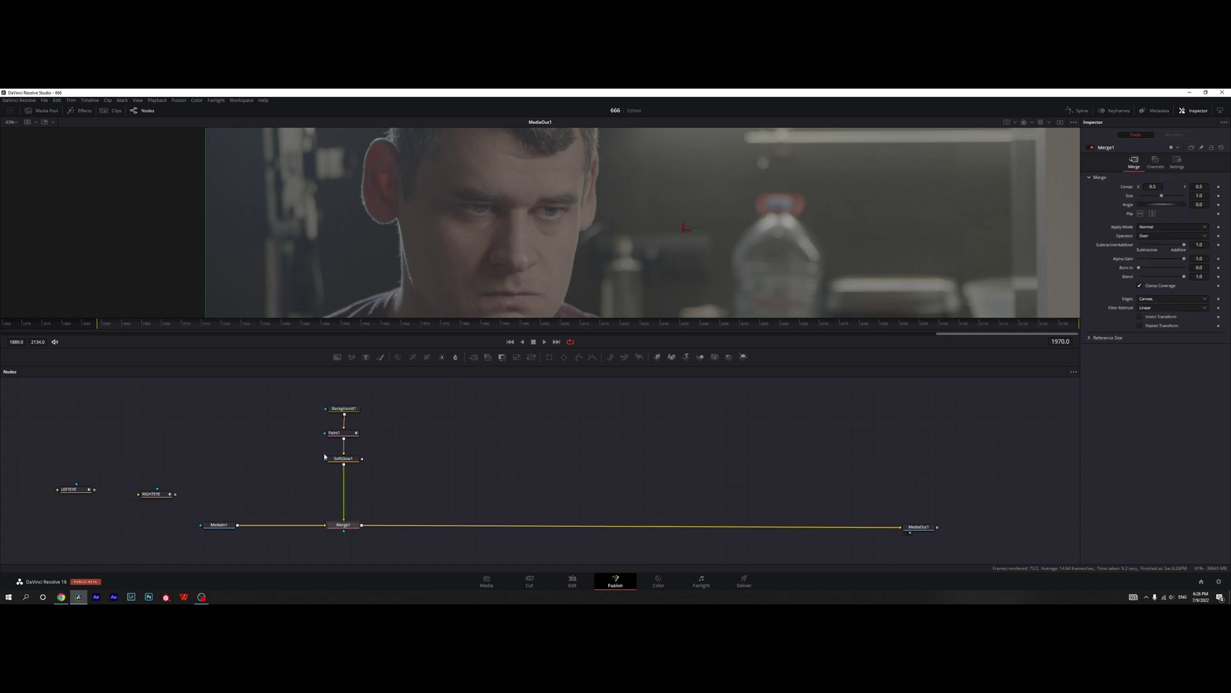
Set Paint1's color to light pink and lower SoftGlow1's green and blue color scales for a red glow.
click(354, 433)
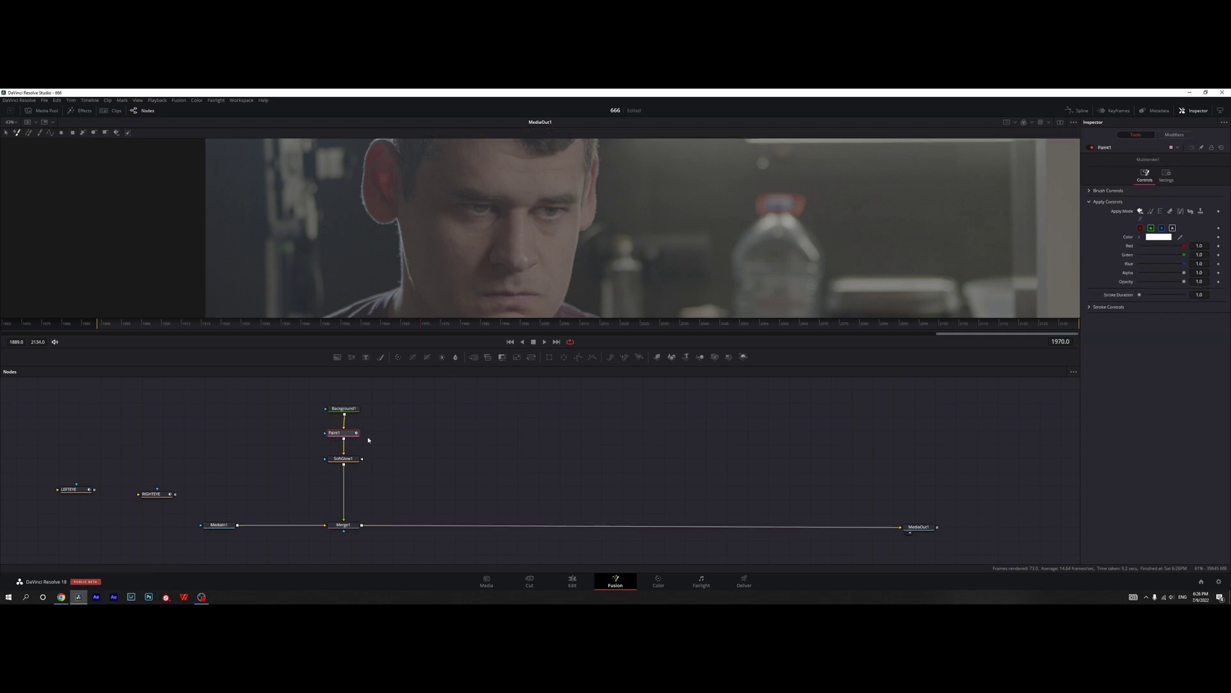
click(1167, 236)
drag(688, 296, 709, 338)
click(689, 407)
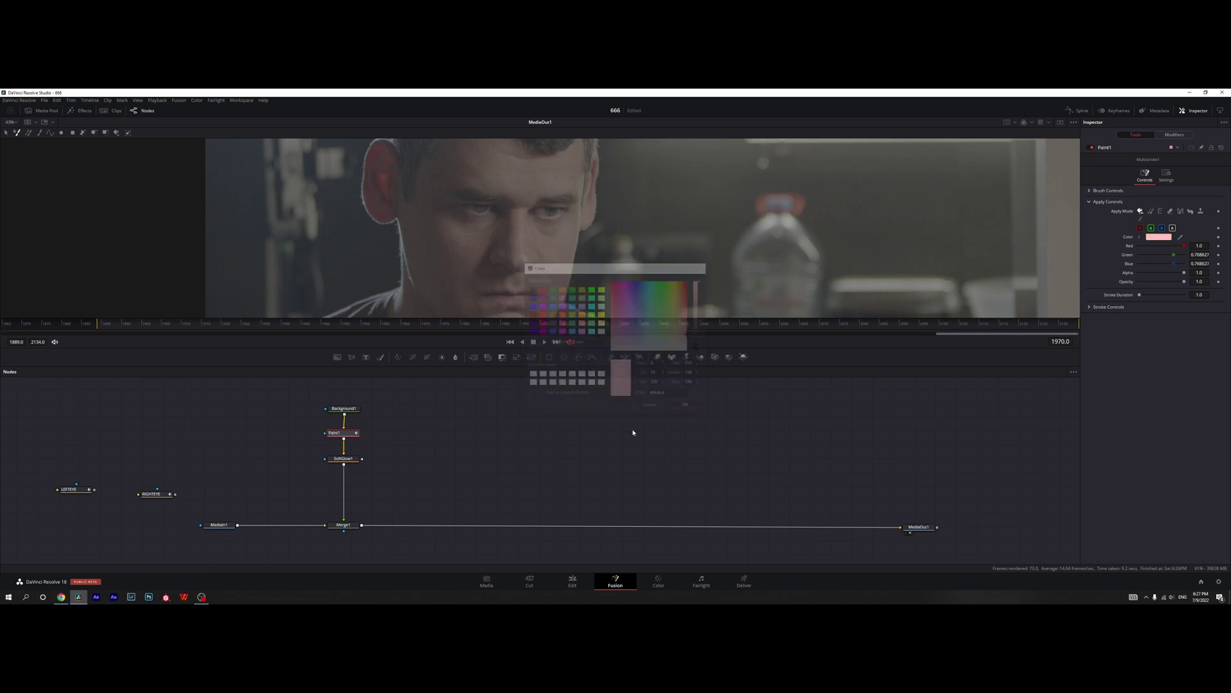
click(350, 459)
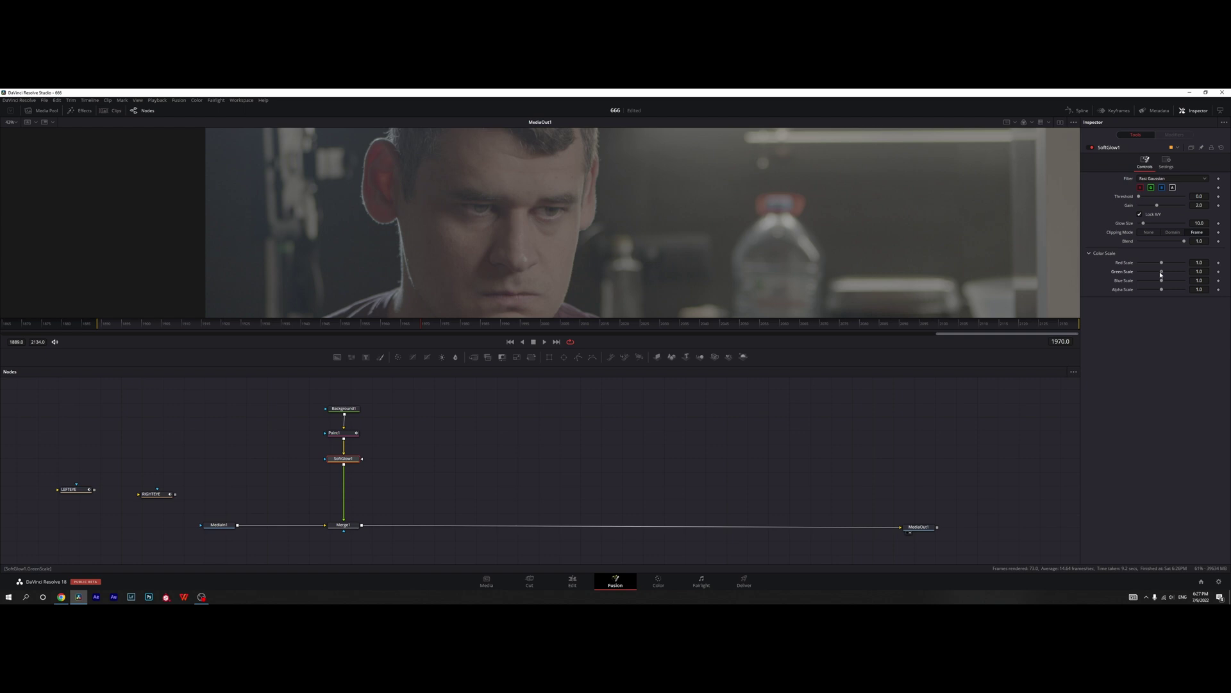
drag(1161, 281, 1136, 281)
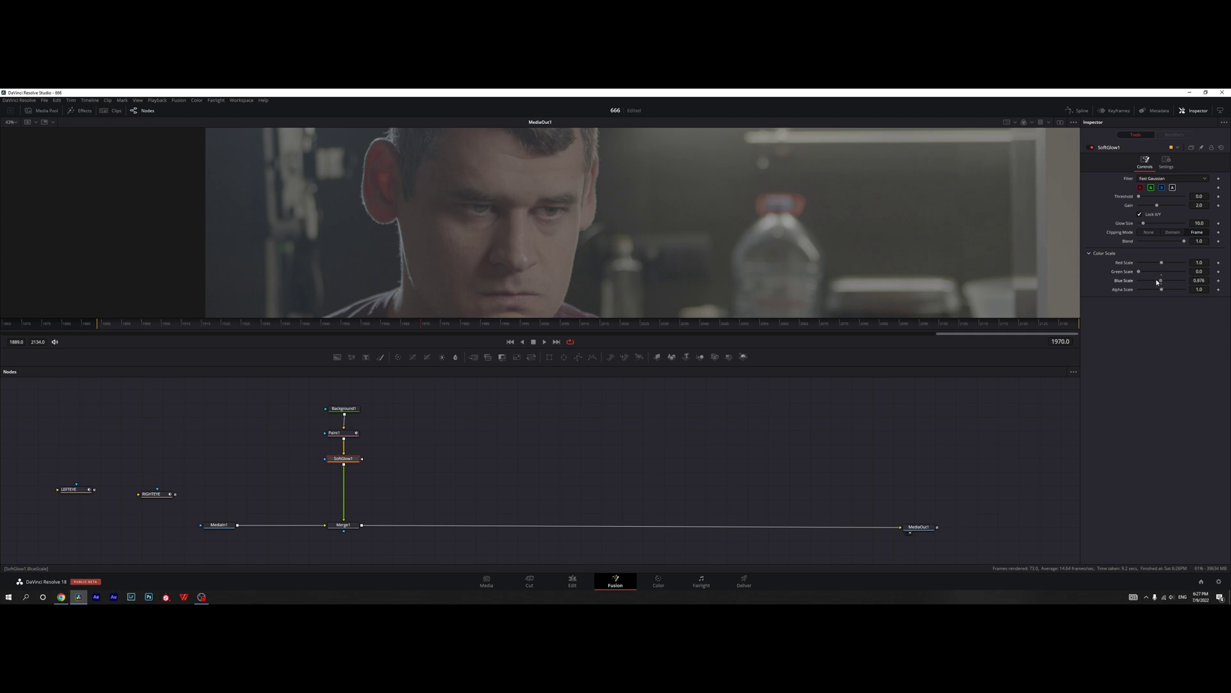
Draw a circle in Paint1 over the man's first eye and shrink it to a radius of about 0.008.
click(339, 433)
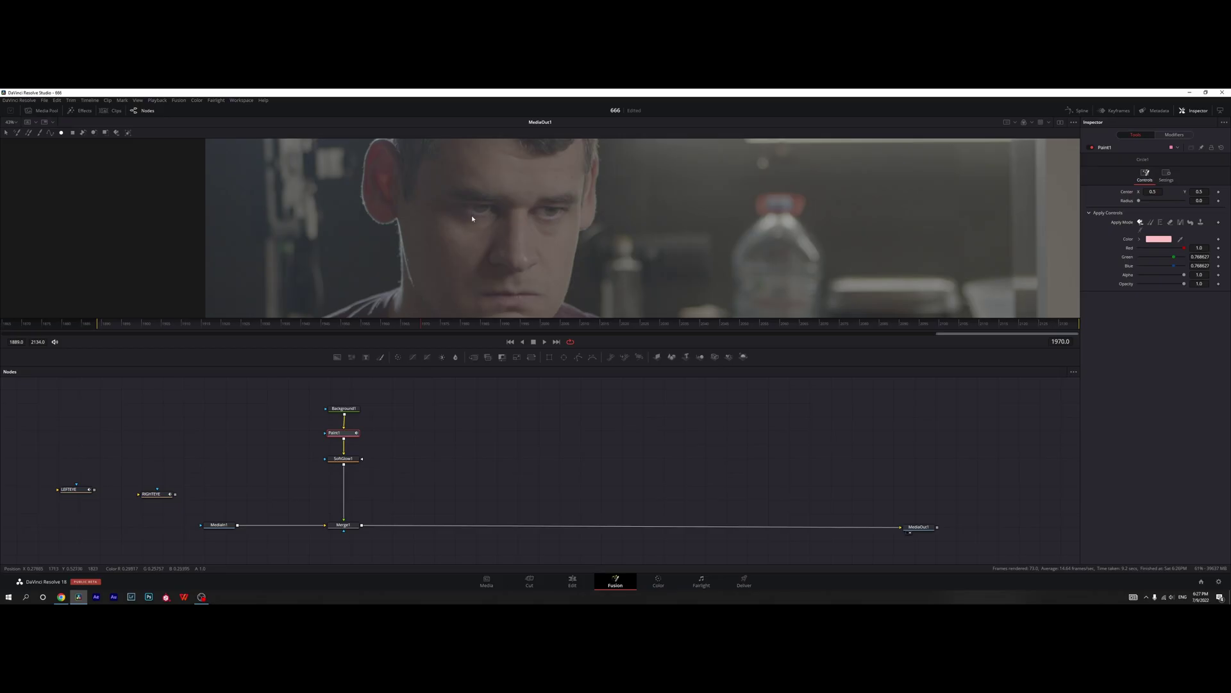
click(469, 214)
drag(478, 219, 472, 218)
Insert LEFTEYE between SoftGlow1 and Merge1 and reposition the painted circle on the pupil, at about X 0.290, Y 0.537.
drag(75, 495, 344, 500)
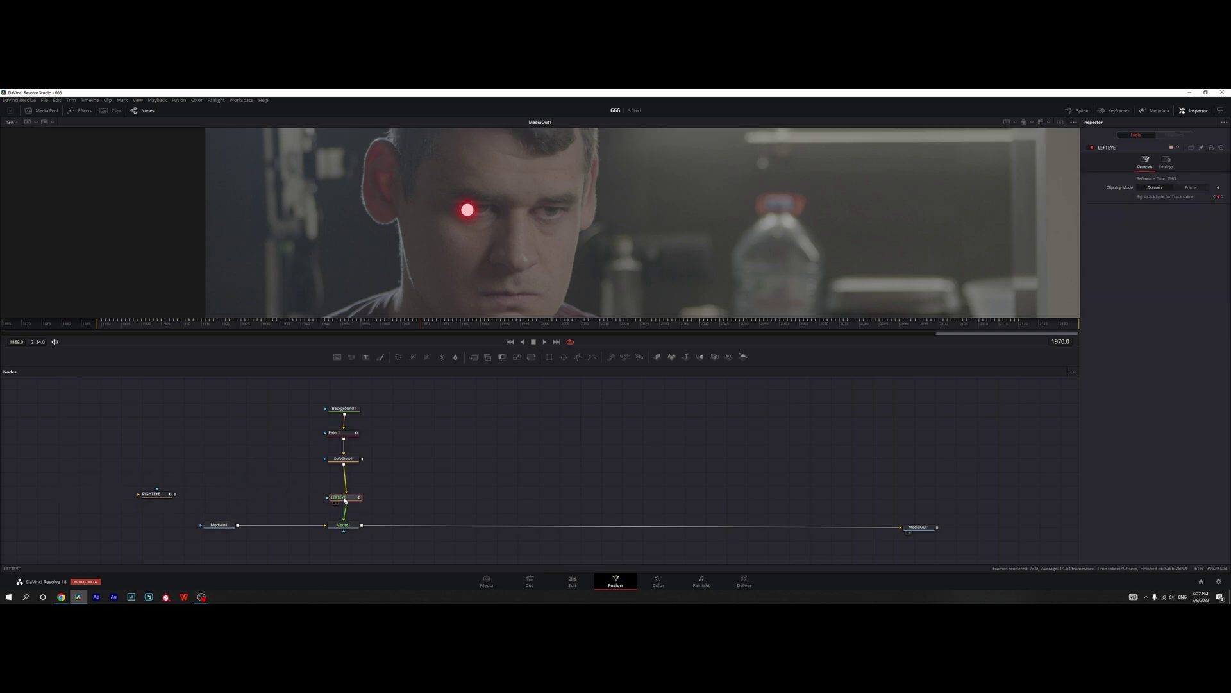
click(337, 433)
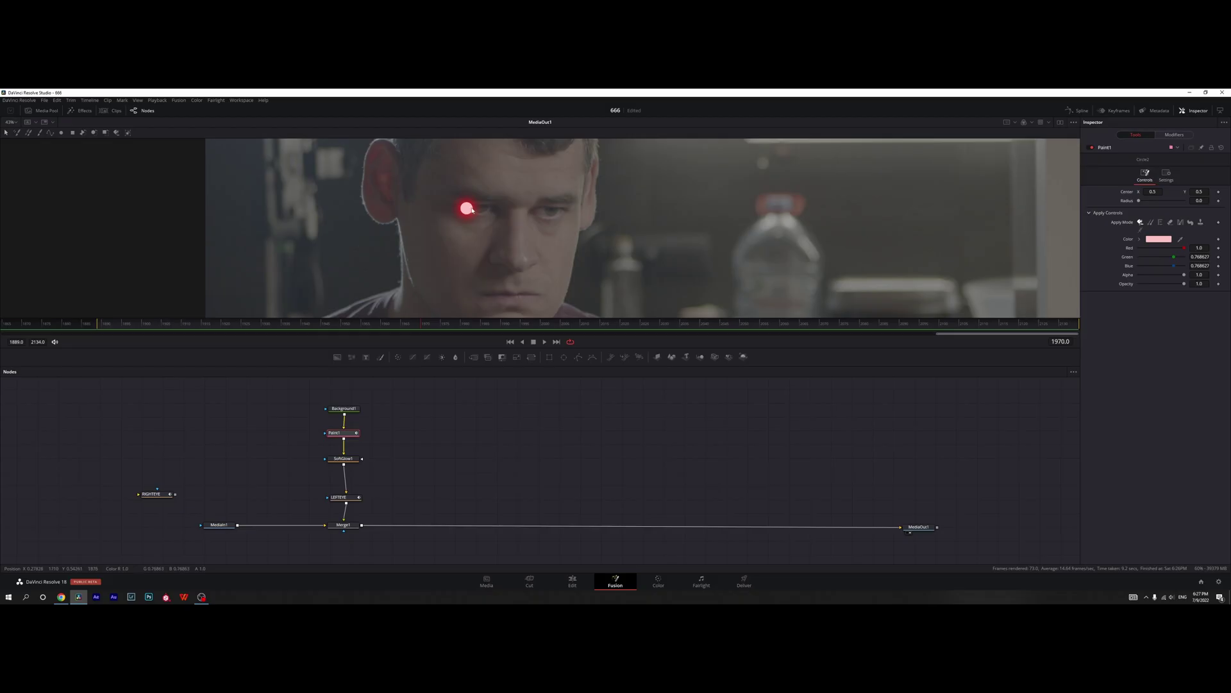
click(469, 209)
drag(467, 208, 483, 210)
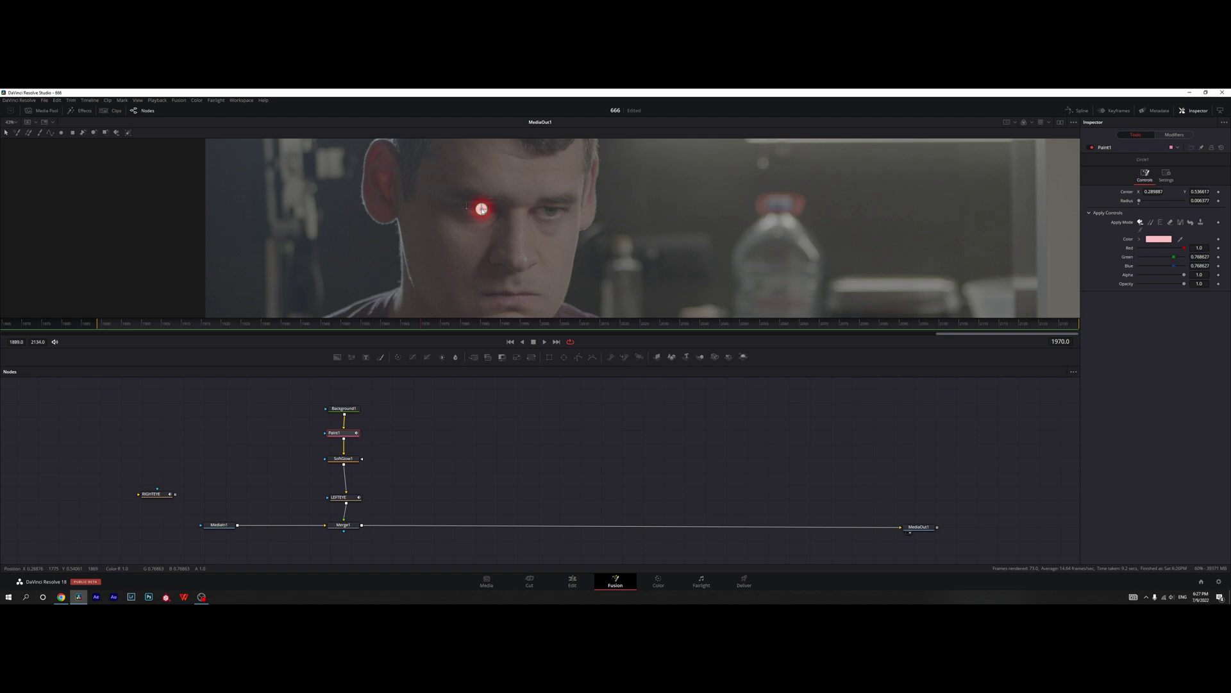
scroll(479, 204, up, 5)
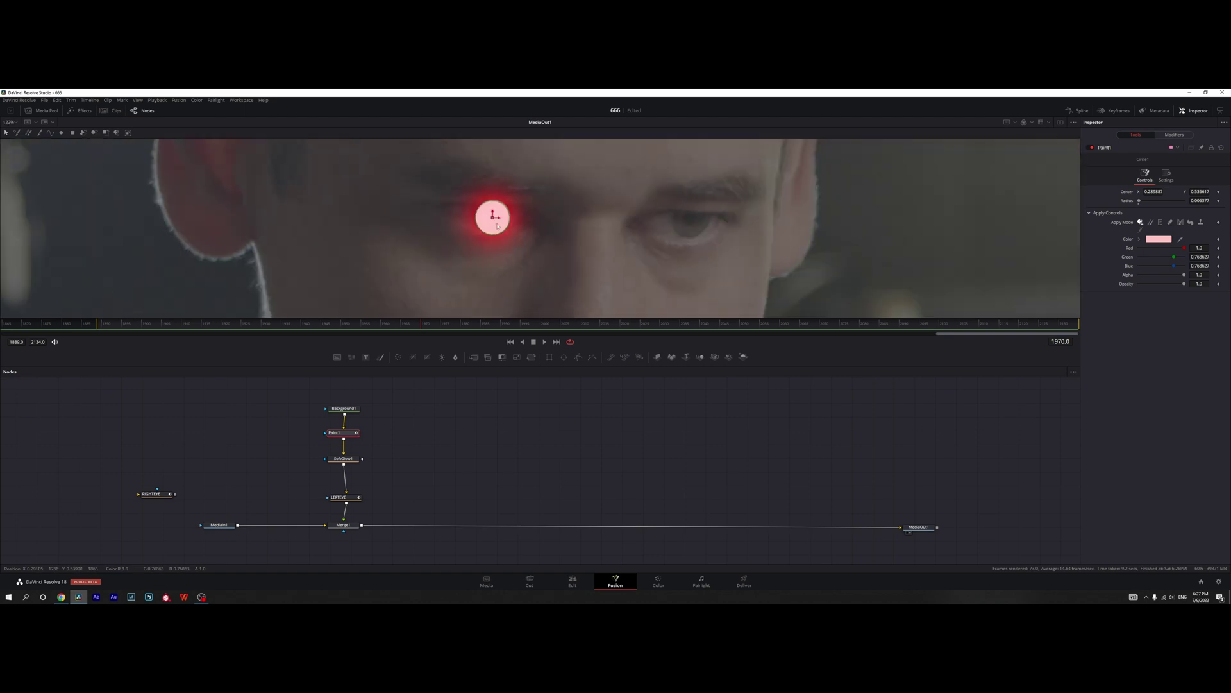
drag(493, 219, 495, 218)
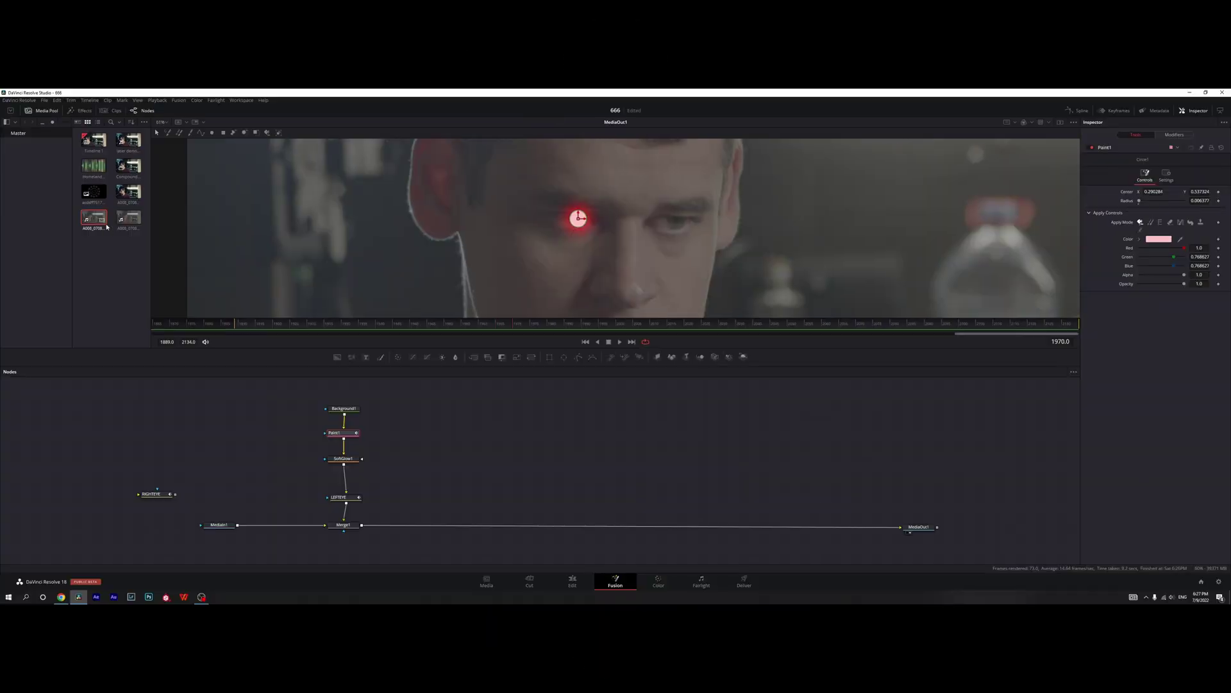
Add the dot-pattern PNG from the media pool and merge it over Paint1 ahead of SoftGlow1.
mouse_move(94, 192)
mouse_down()
mouse_move(401, 386)
mouse_move(408, 431)
mouse_up()
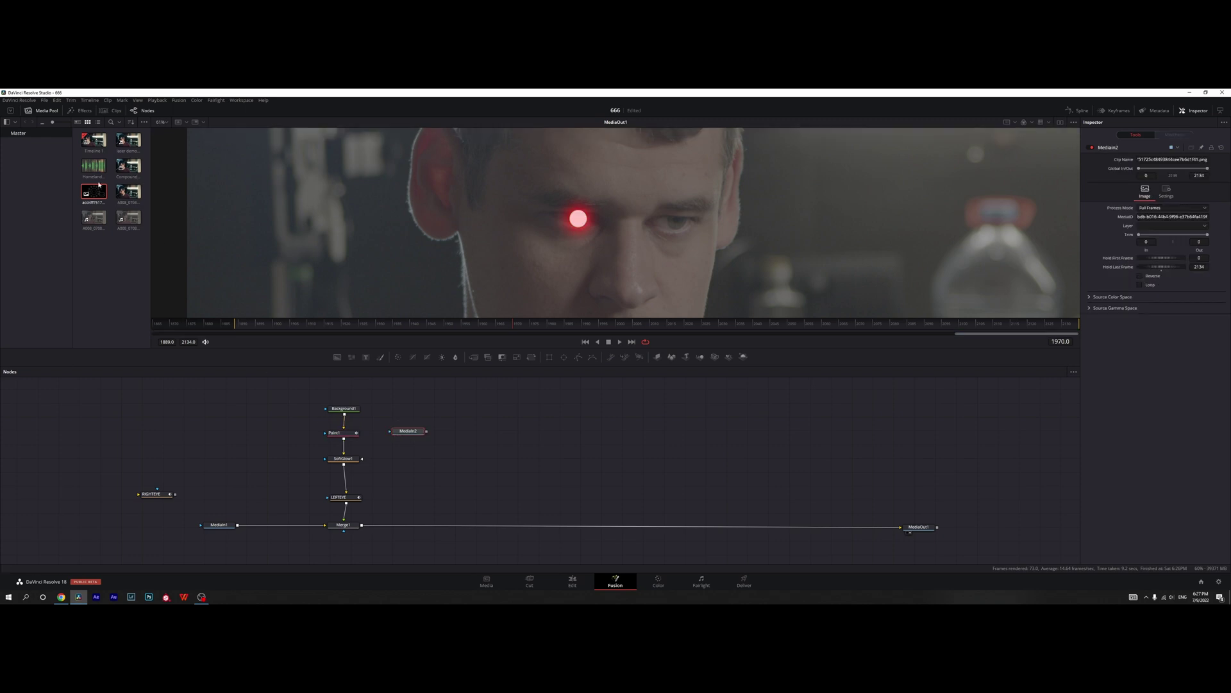
click(45, 111)
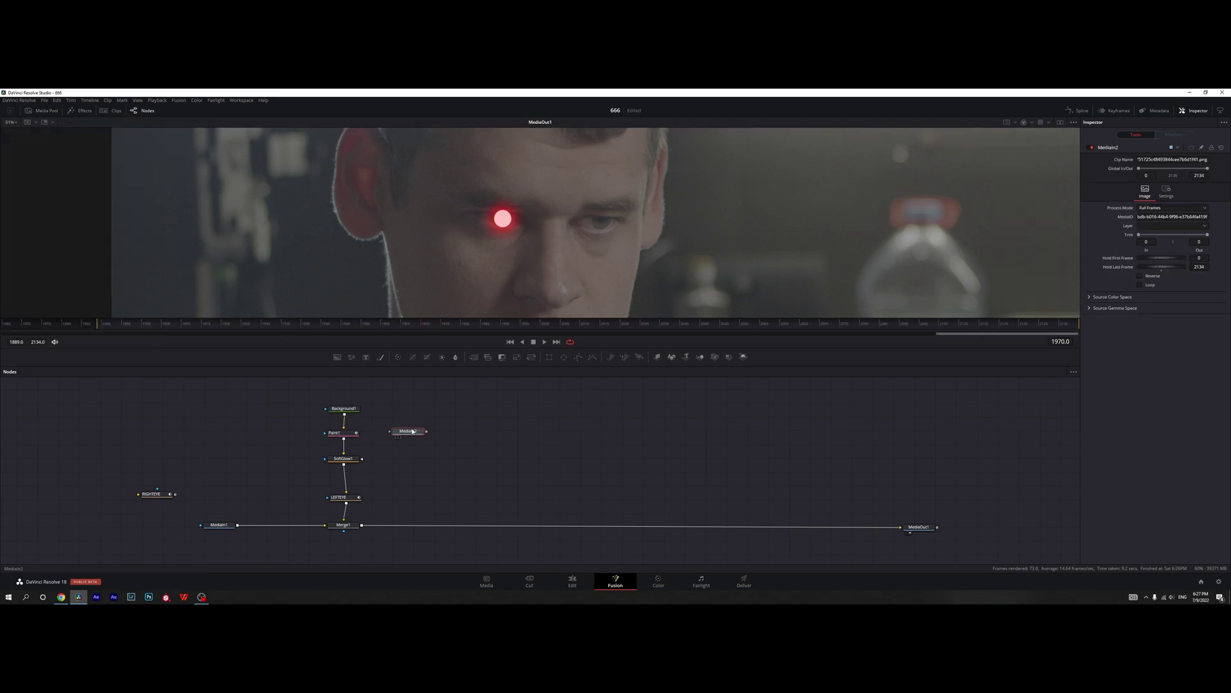
mouse_move(412, 432)
mouse_down()
mouse_move(238, 432)
mouse_move(296, 437)
mouse_up()
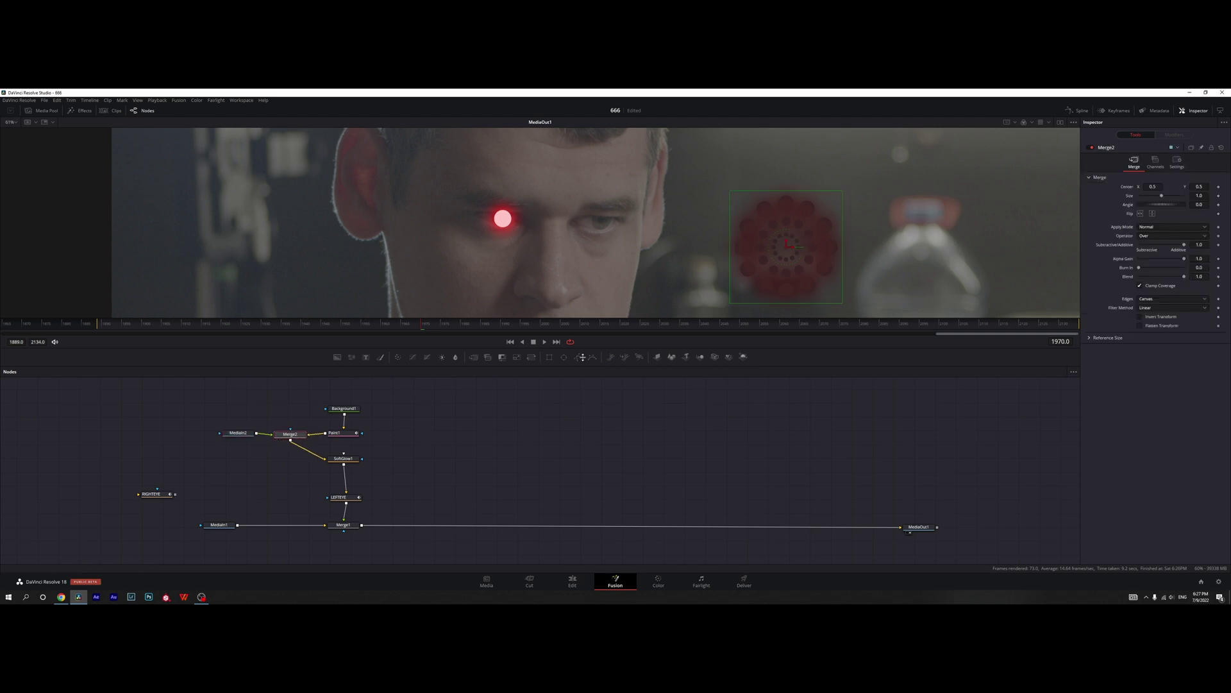
Center the Merge2 dot pattern on the glowing circle and scale it to a size of about 0.137.
drag(784, 244, 504, 222)
drag(1162, 196, 1142, 196)
scroll(508, 218, up, 10)
drag(467, 226, 471, 222)
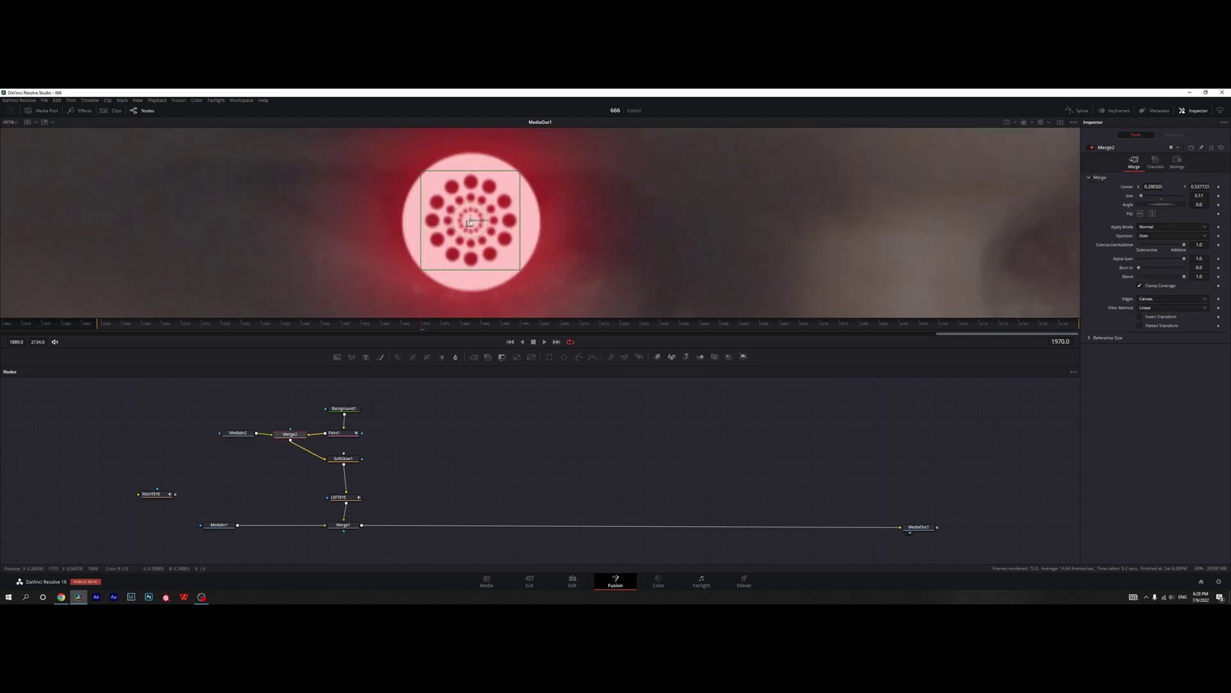
click(1155, 196)
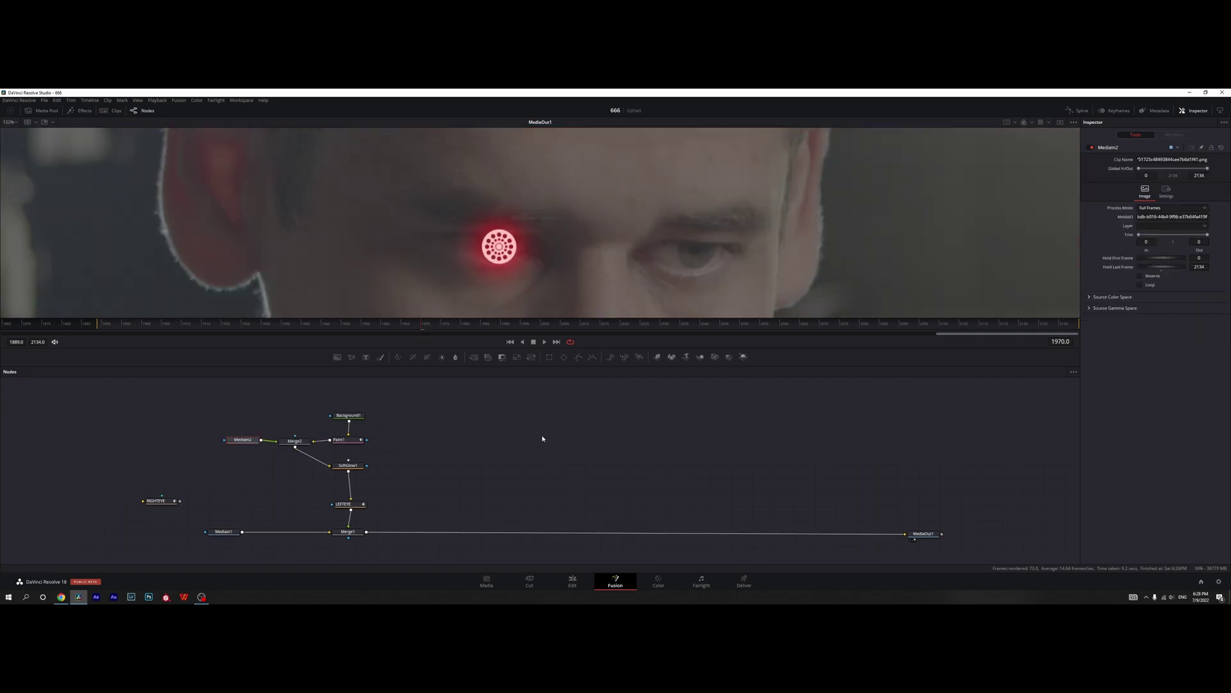
Rename the dot-pattern image node as DOTS and play the composite from an earlier frame to check the tracking.
key(F2)
text(DOTS)
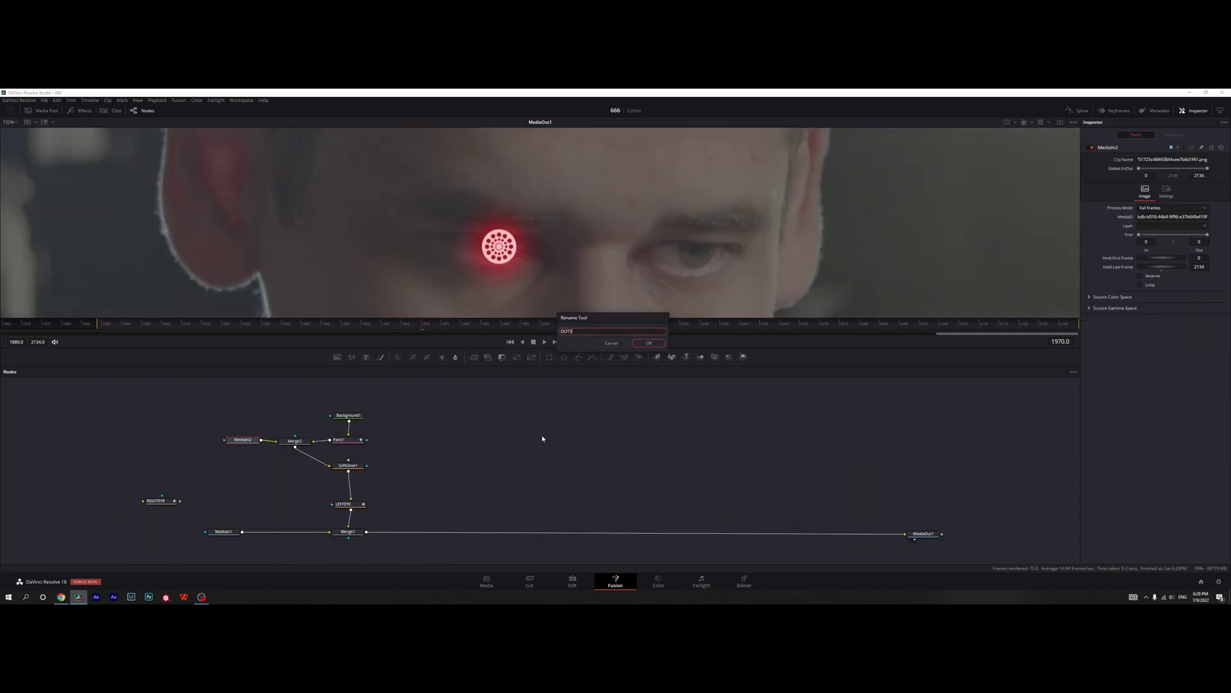
key(Return)
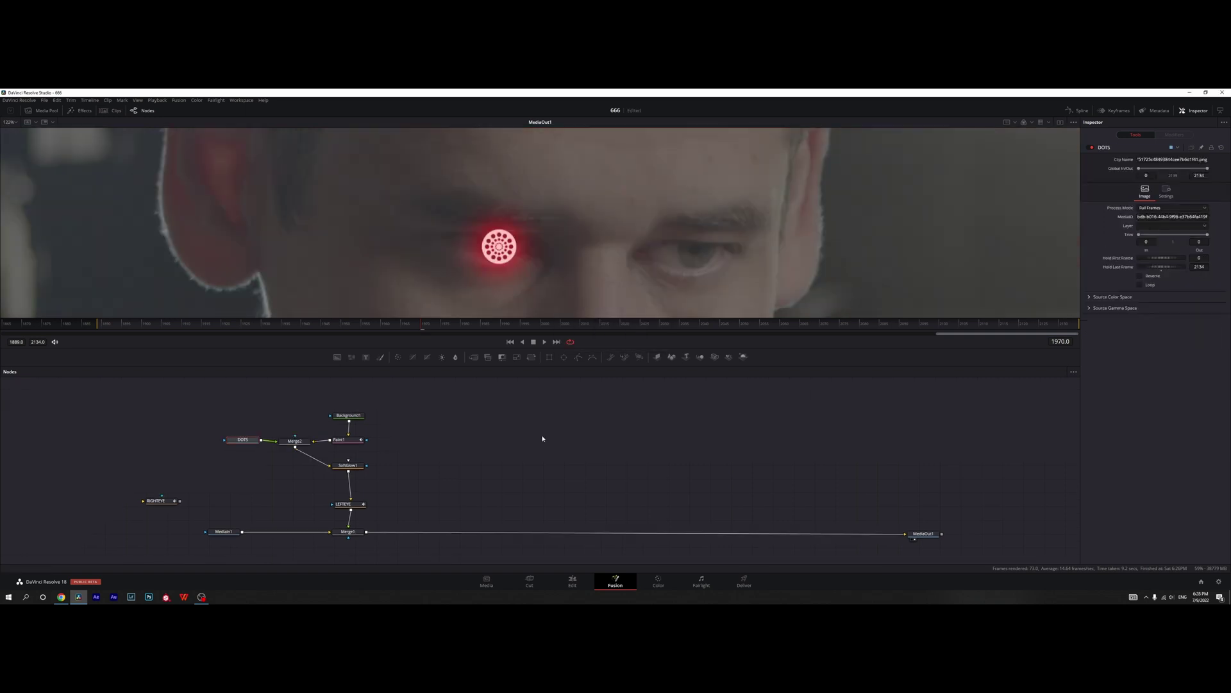
drag(373, 330, 279, 326)
key(space)
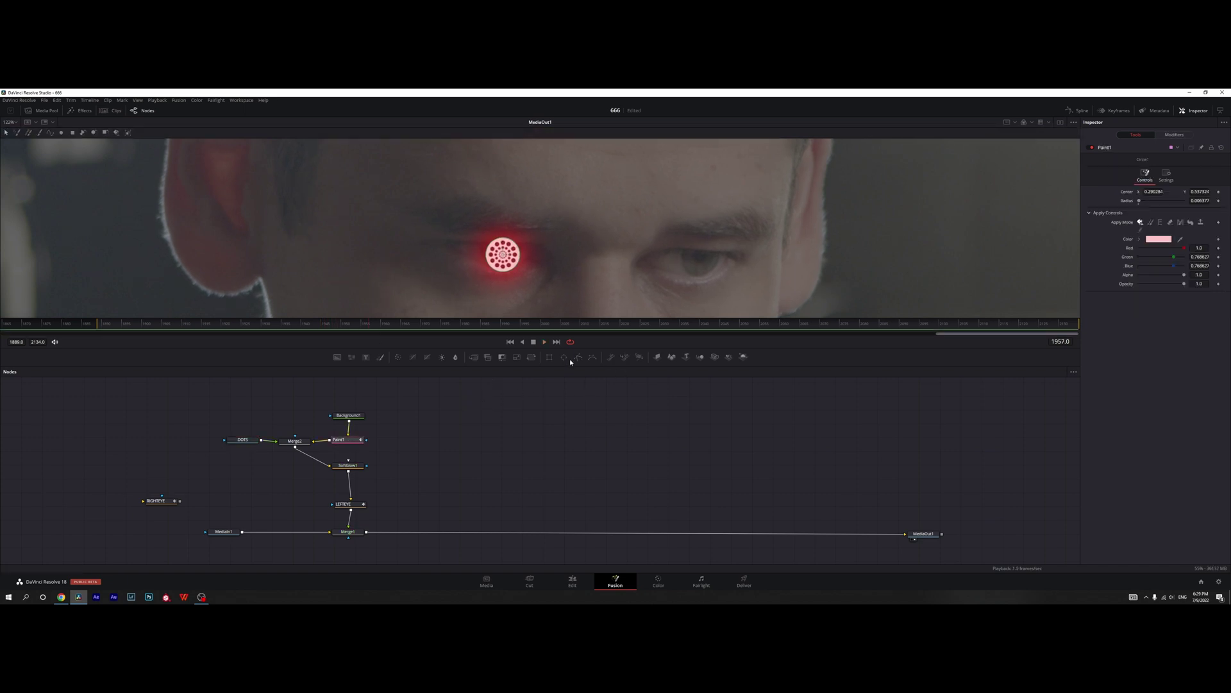
Add a polygon mask to Paint1 and shape it around the opening of the first eye.
click(578, 359)
scroll(500, 267, up, 5)
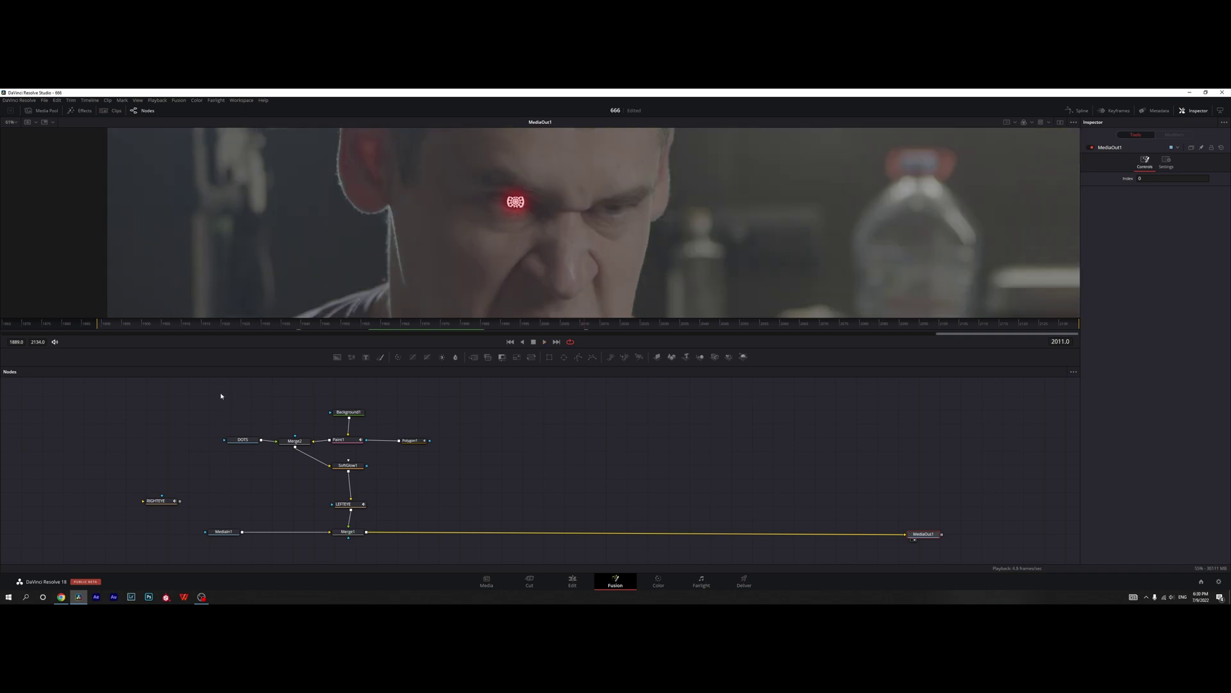
Duplicate the background, paint, polygon, DOTS, Merge2 and Soft Glow nodes and place the copies beside the original group.
drag(216, 394, 452, 472)
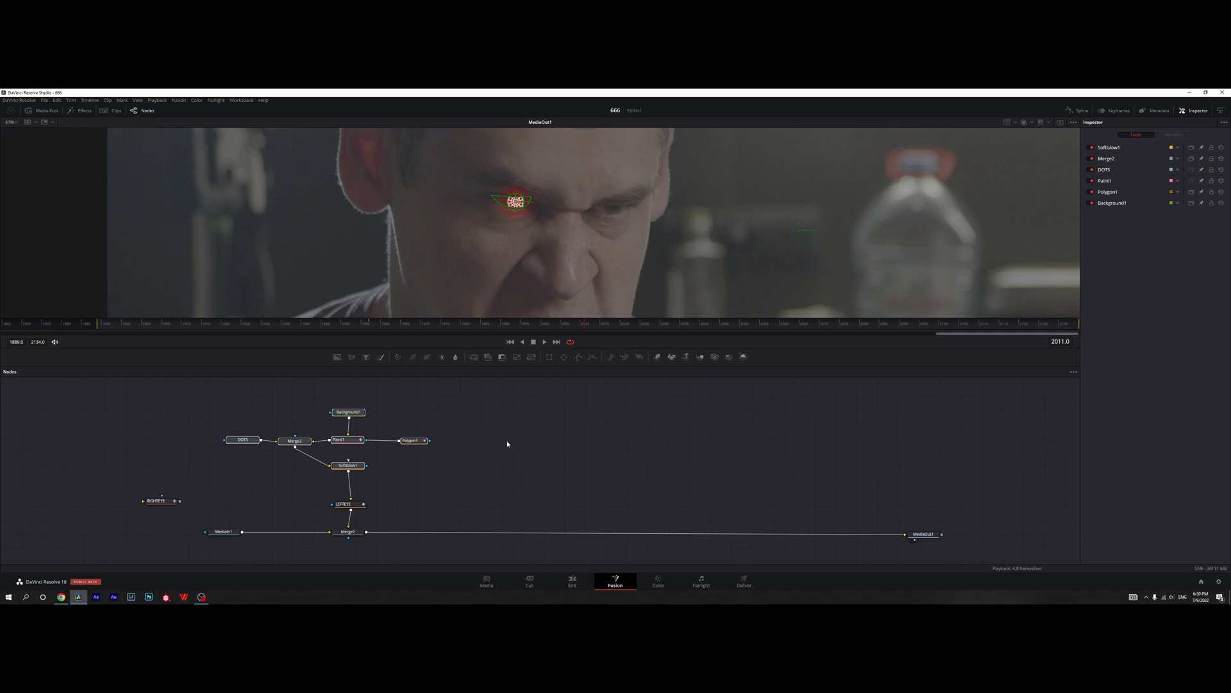
key(ctrl+v)
drag(389, 465, 580, 444)
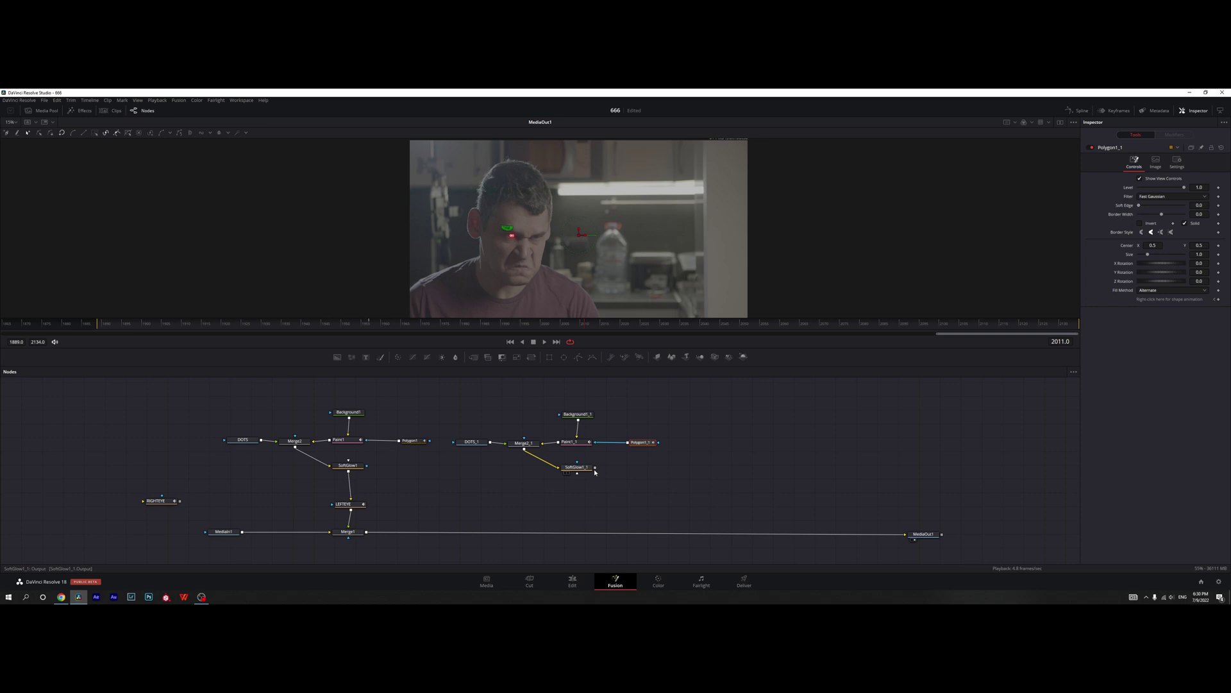
Merge SoftGlow1_1 after Merge1 and offset the copied glow onto the second eye, with Merge3 centered at about X 0.586, Y 0.450.
drag(596, 470, 367, 532)
scroll(771, 240, up, 5)
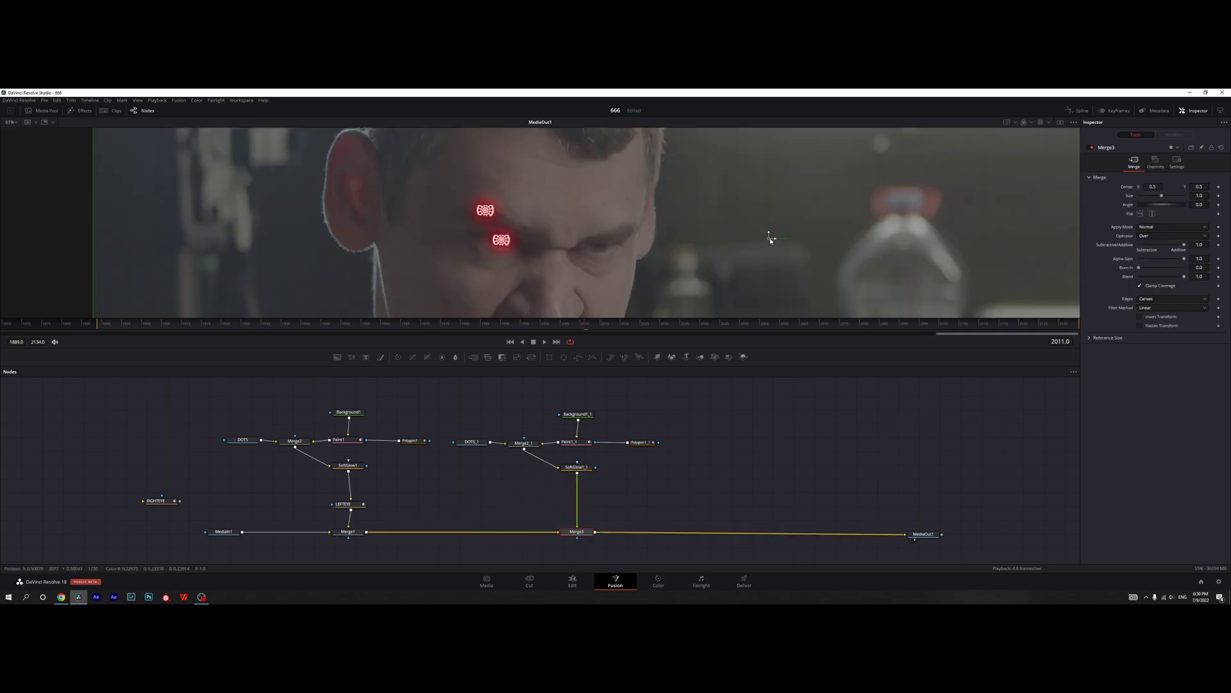
drag(770, 240, 886, 278)
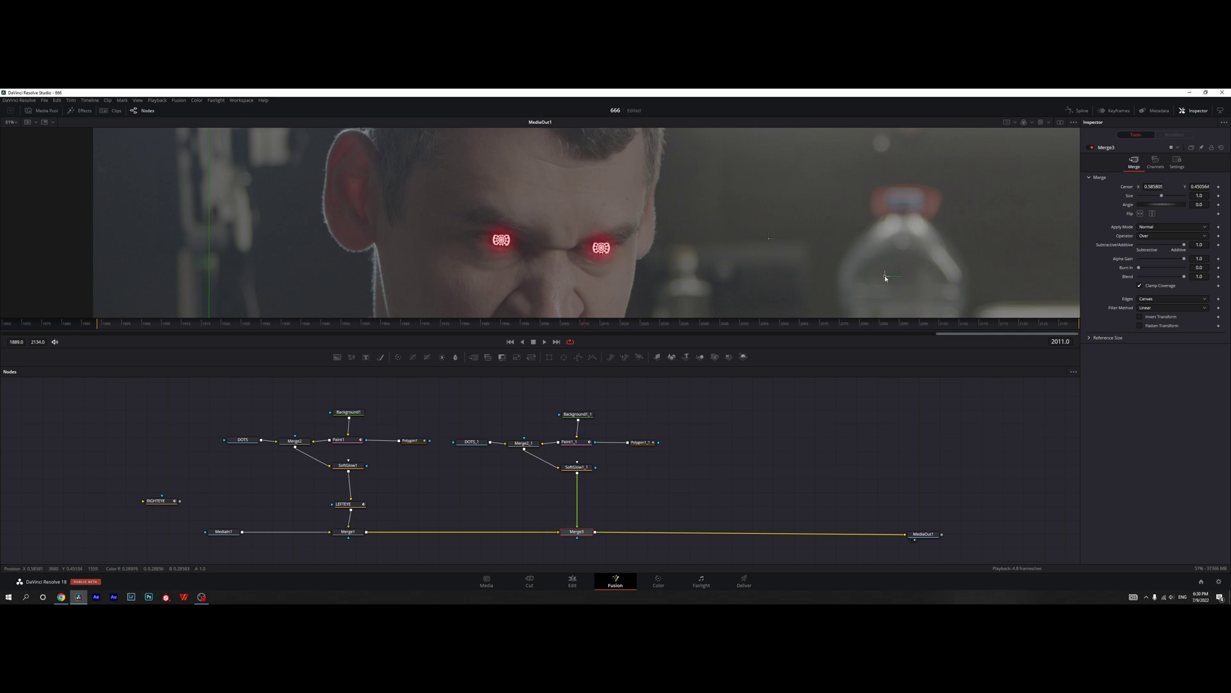
Rearrange DOTS and Merge2, and connect Polygon1 to Merge2 and Polygon1_1 to Merge2_1 as masks.
click(631, 441)
scroll(568, 247, up, 3)
scroll(525, 218, up, 3)
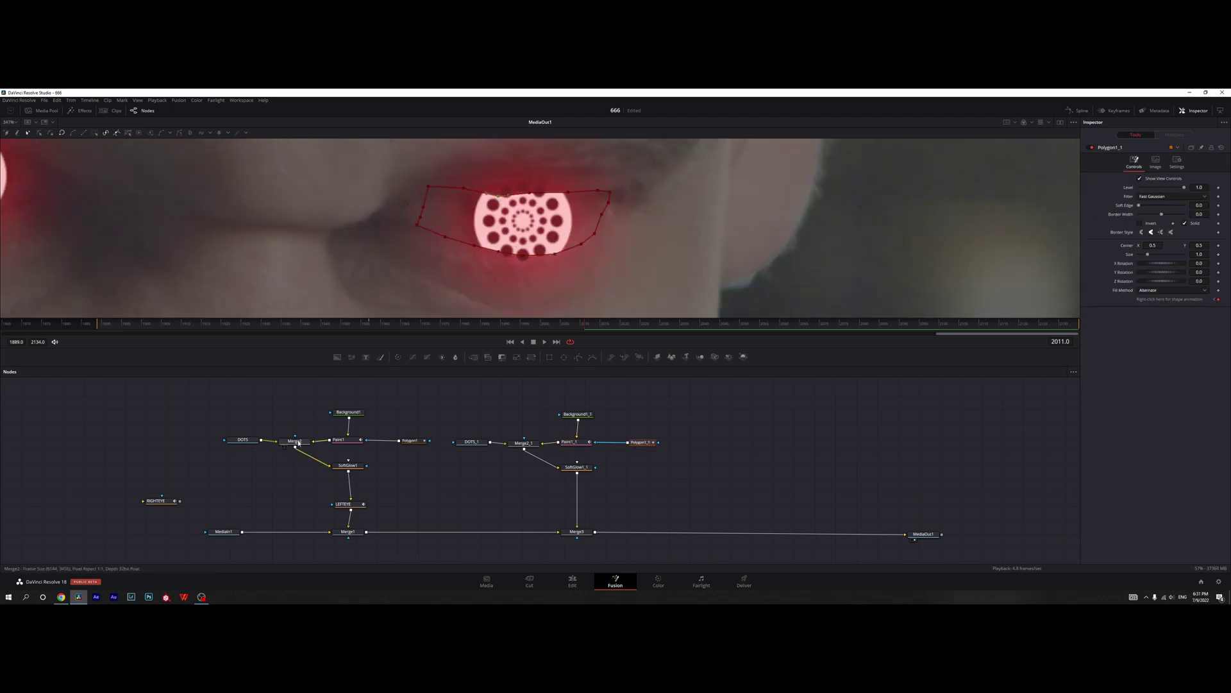
drag(298, 443, 242, 461)
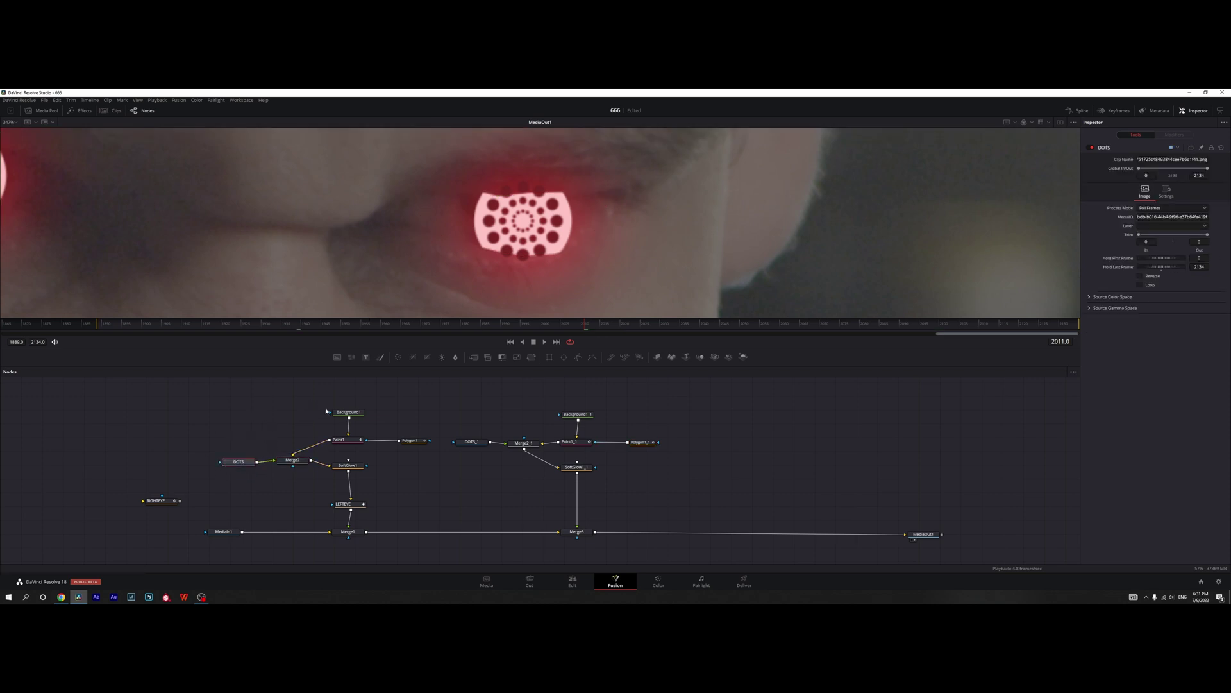
drag(399, 440, 285, 462)
drag(170, 267, 338, 288)
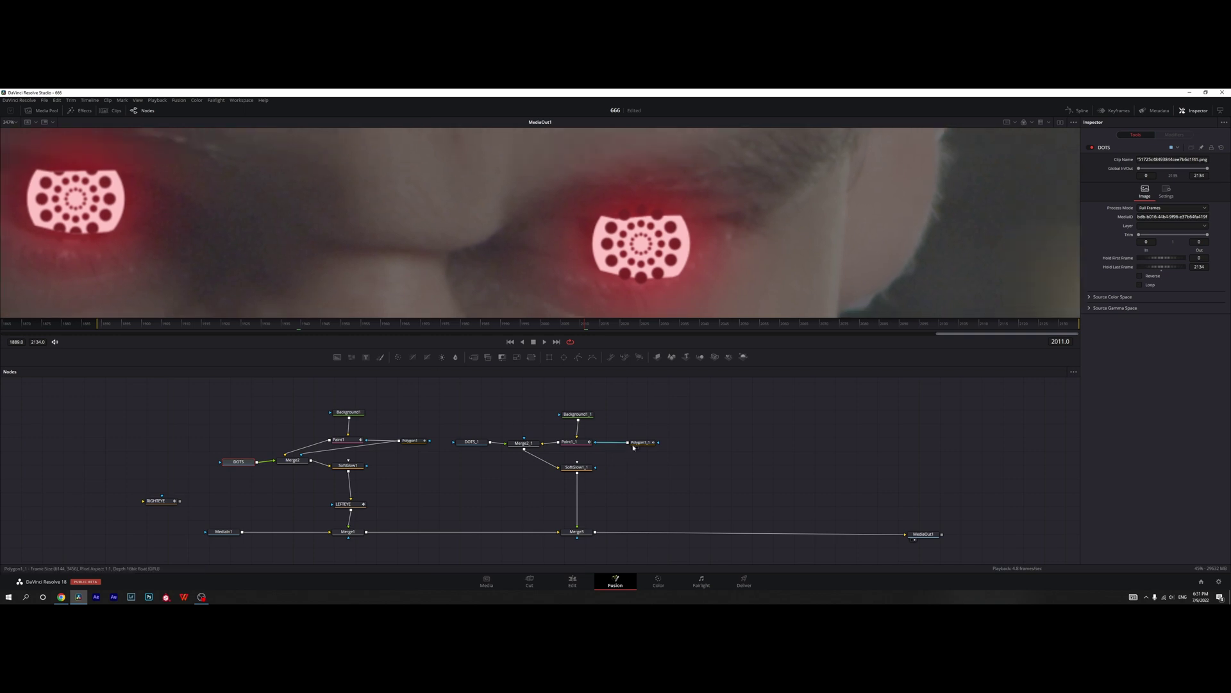
drag(628, 443, 524, 442)
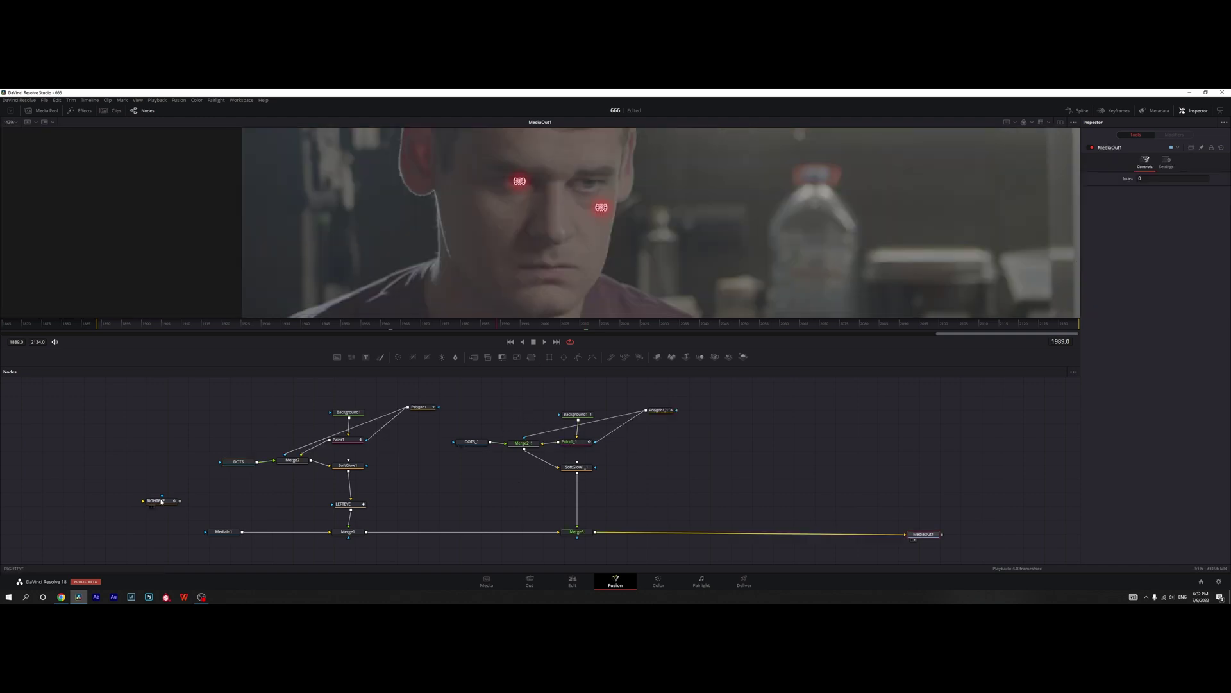
Insert RIGHTEYE between SoftGlow1_1 and Merge3, realign the second glow at about X 0.573, Y 0.495, and scrub through the clip.
drag(162, 504, 579, 506)
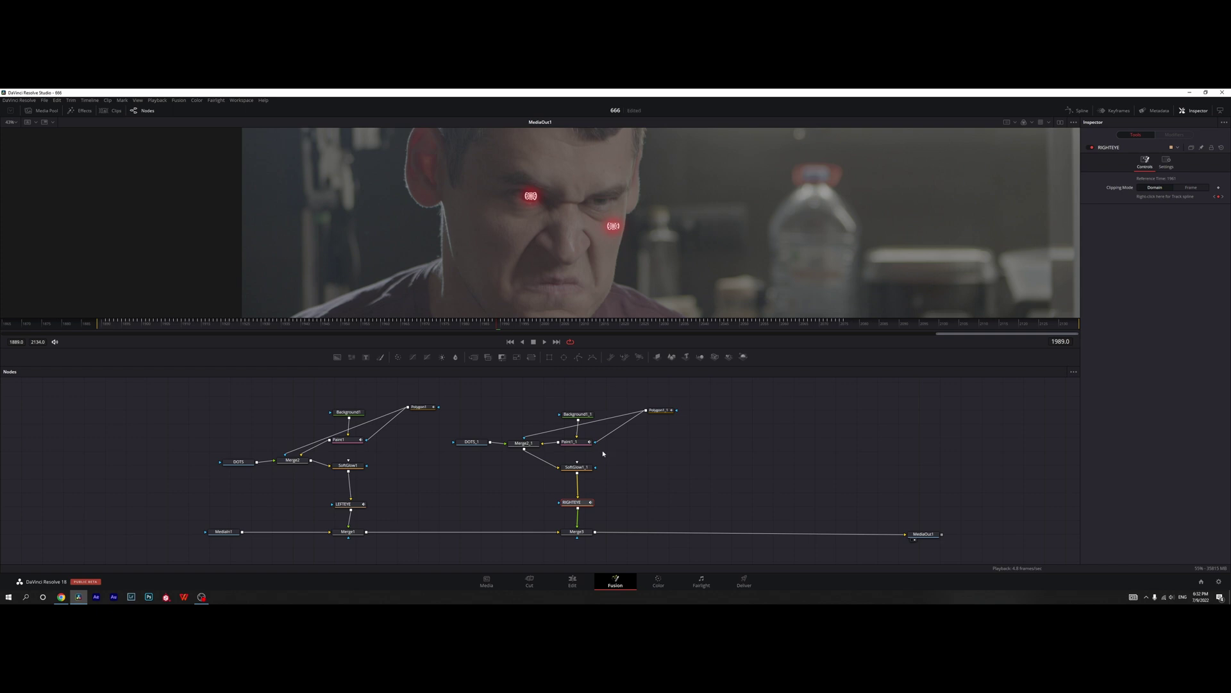
click(586, 531)
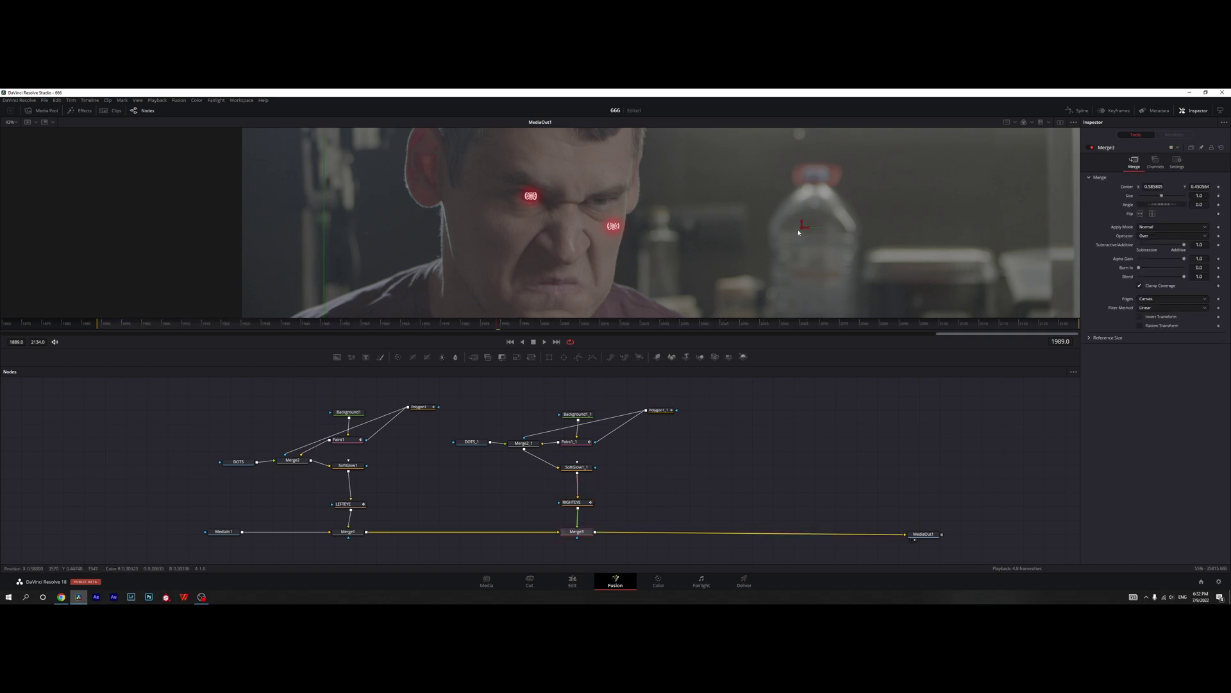
drag(803, 226, 791, 205)
drag(326, 327, 306, 329)
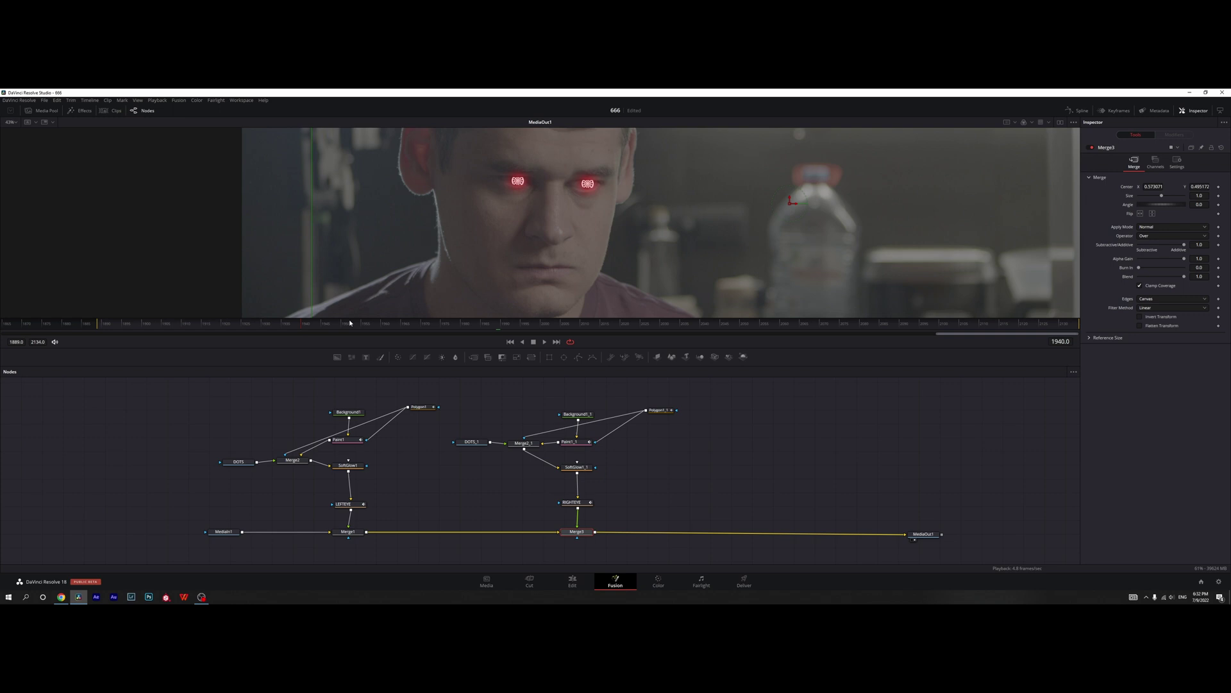
click(688, 323)
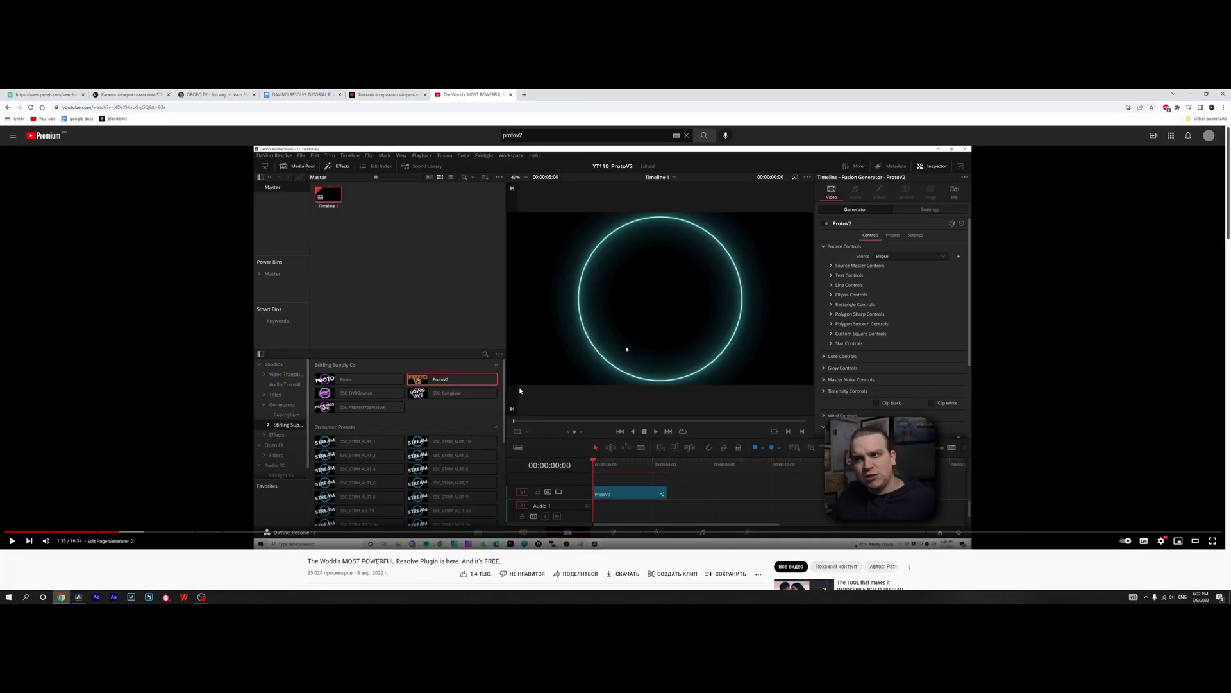
click(520, 391)
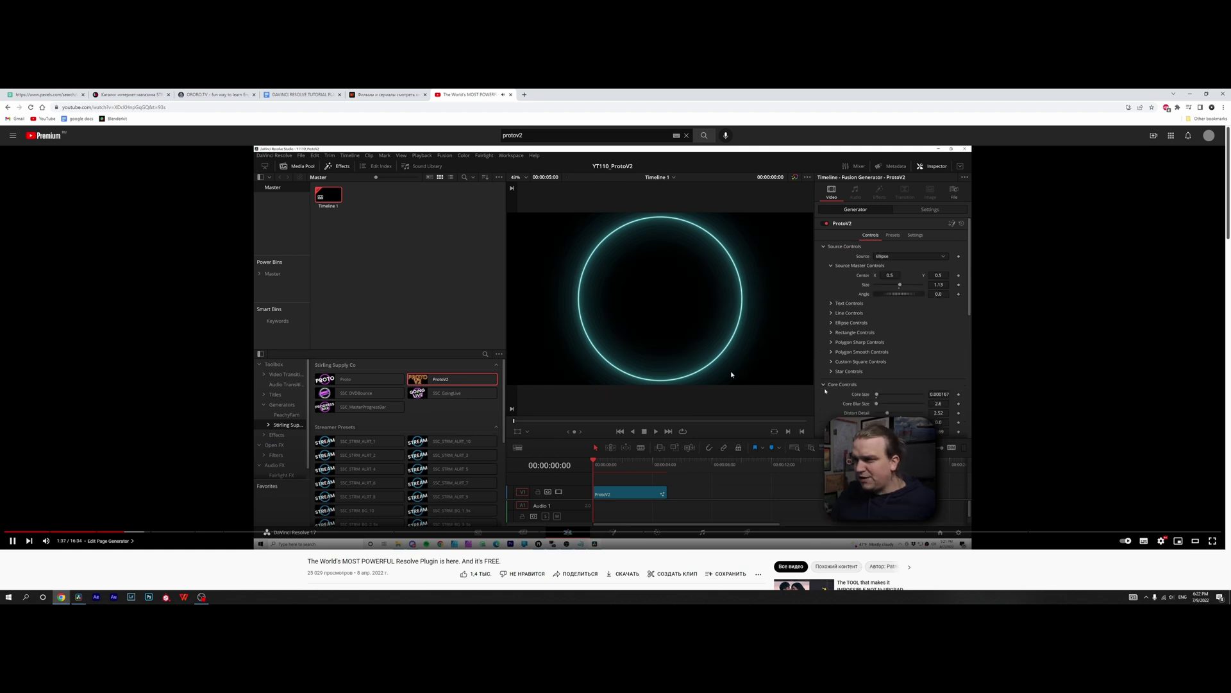
Add the ProtoV2 generator from the effects templates and merge it into the main chain after Merge3.
scroll(706, 371, down, 3)
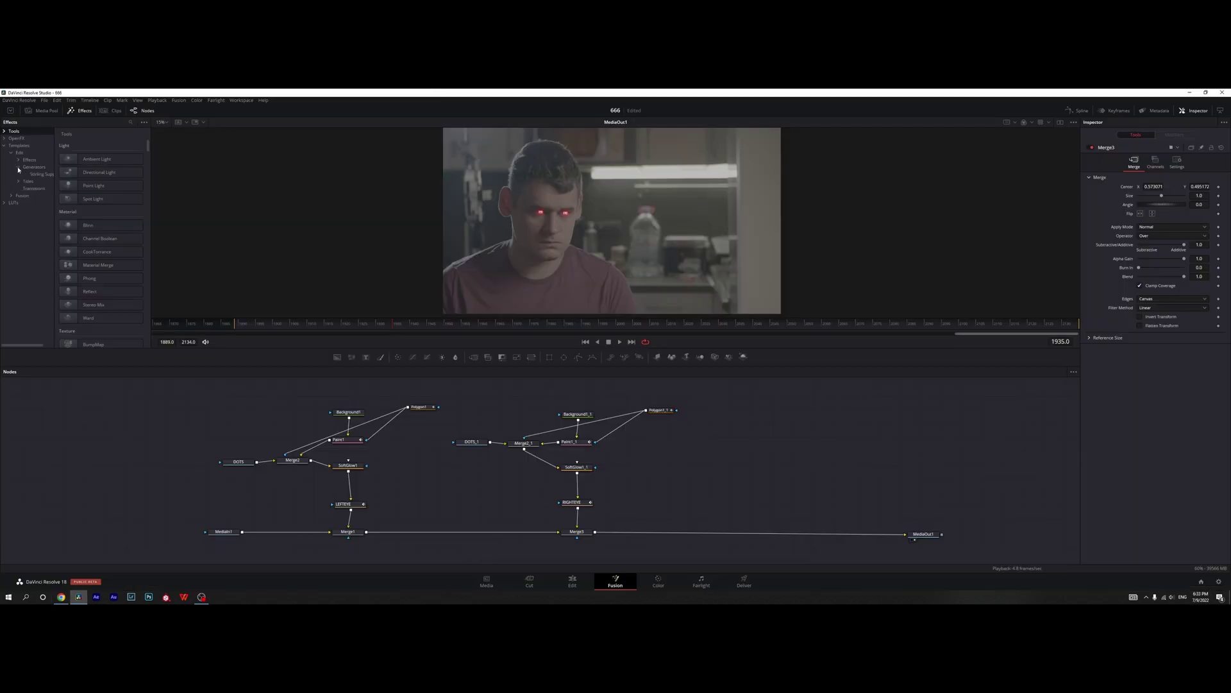
click(34, 166)
drag(86, 166, 766, 430)
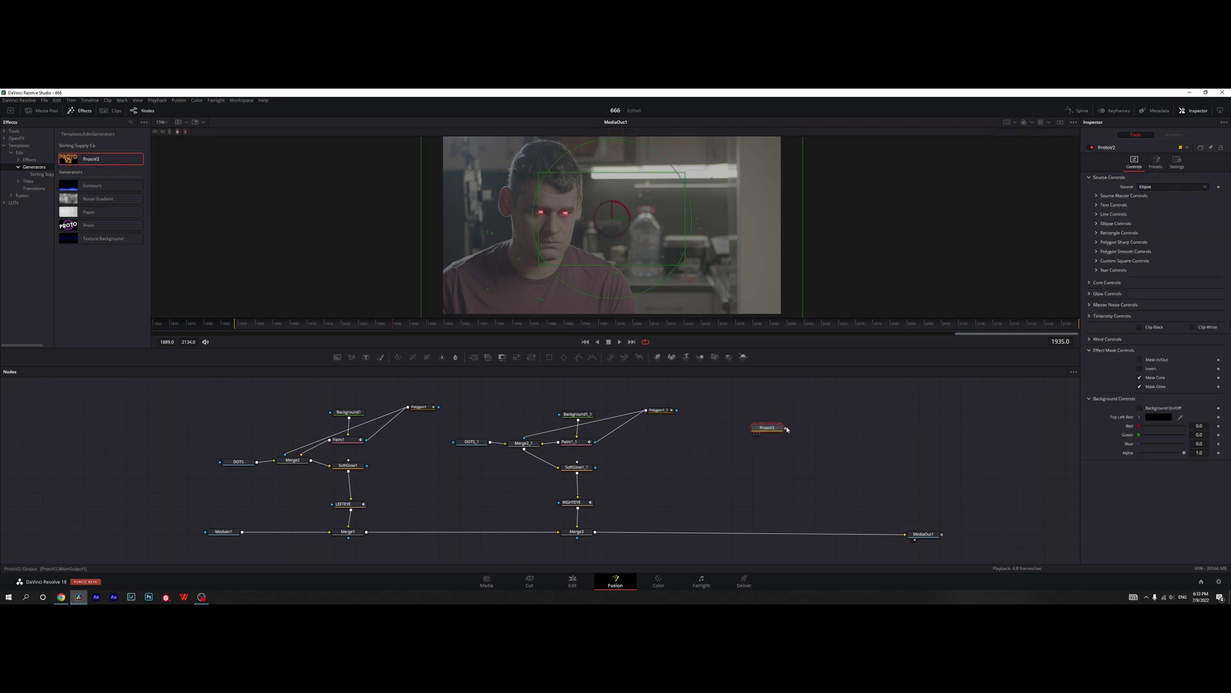
drag(787, 429, 602, 534)
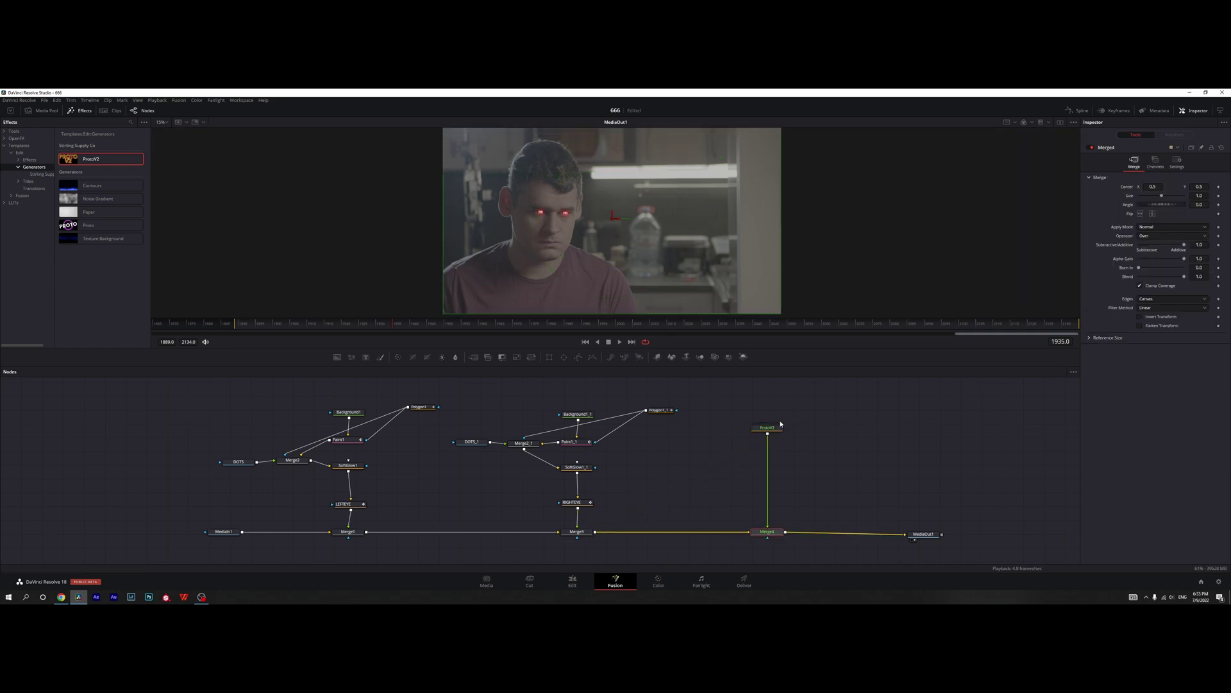
Select the ProtoV2 node and switch its source shape to Line.
click(80, 111)
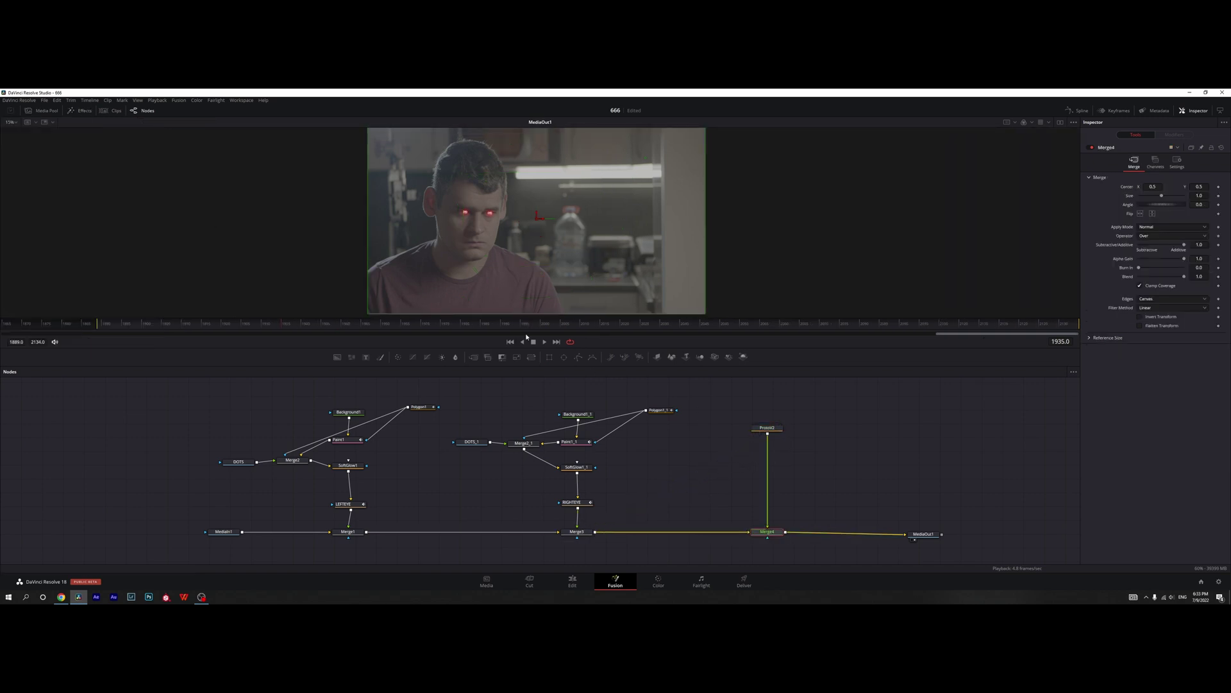
click(776, 428)
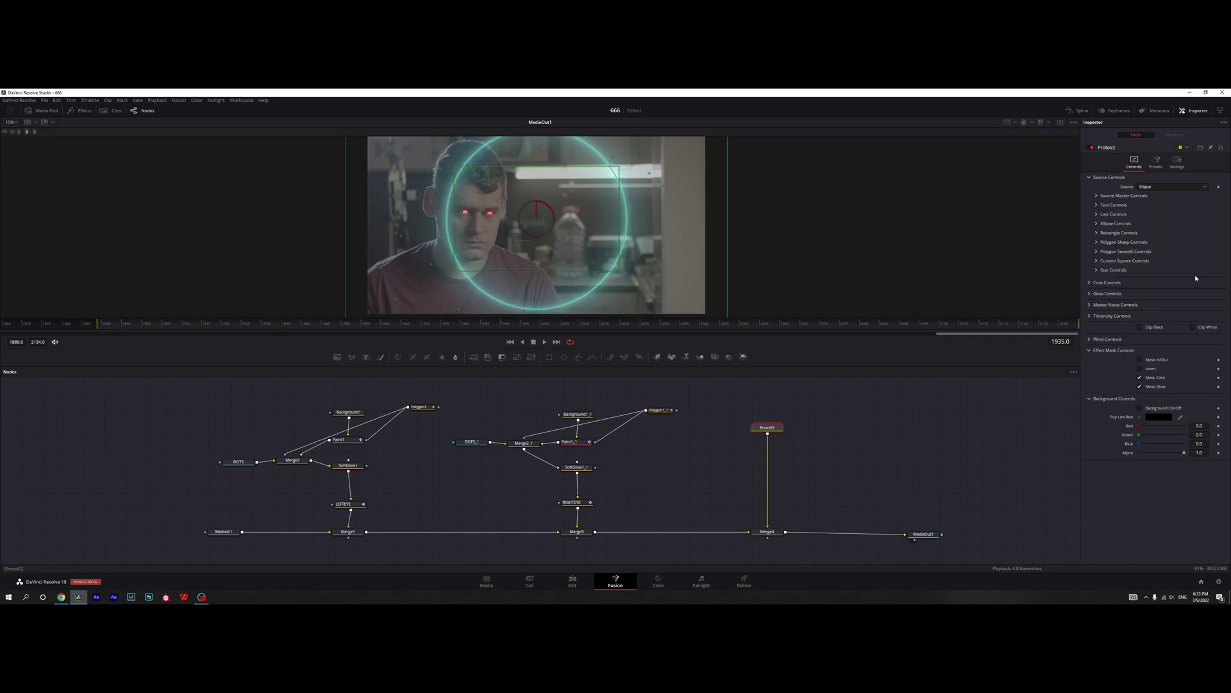
click(1169, 188)
click(1168, 204)
Compare the ProtoV2 presets, apply a crackling energy look, and run the line from the first eye to about X 1.118, Y 0.119.
click(1156, 162)
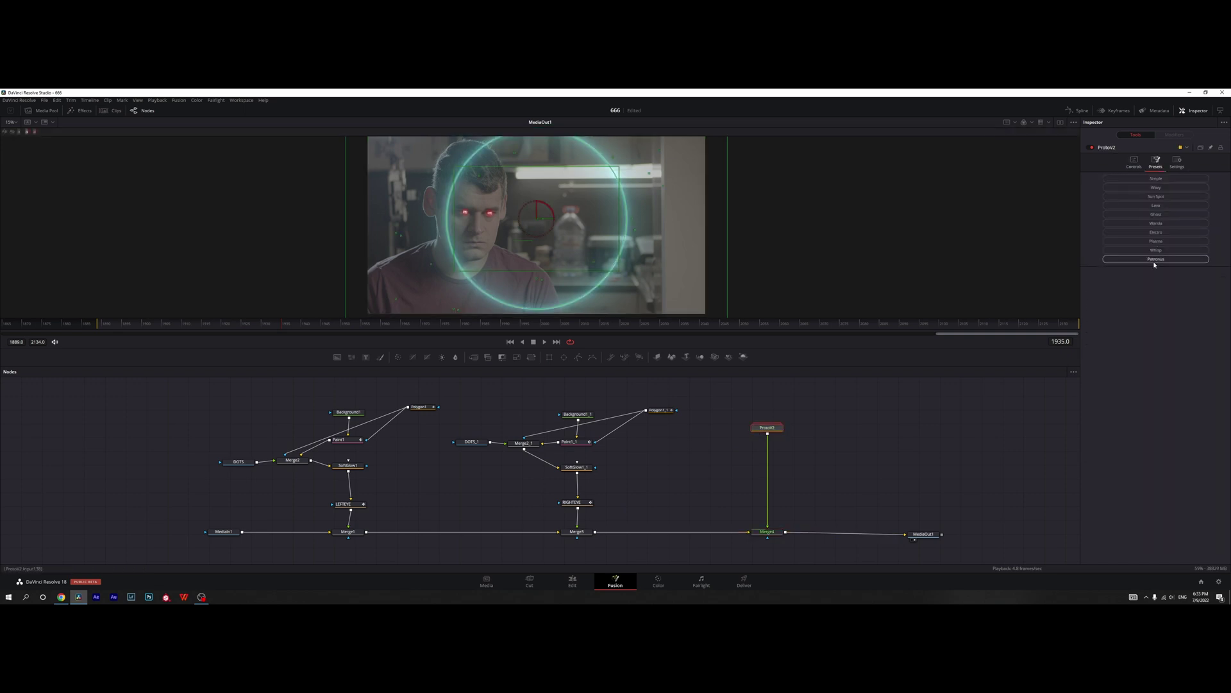
click(1156, 250)
click(1154, 224)
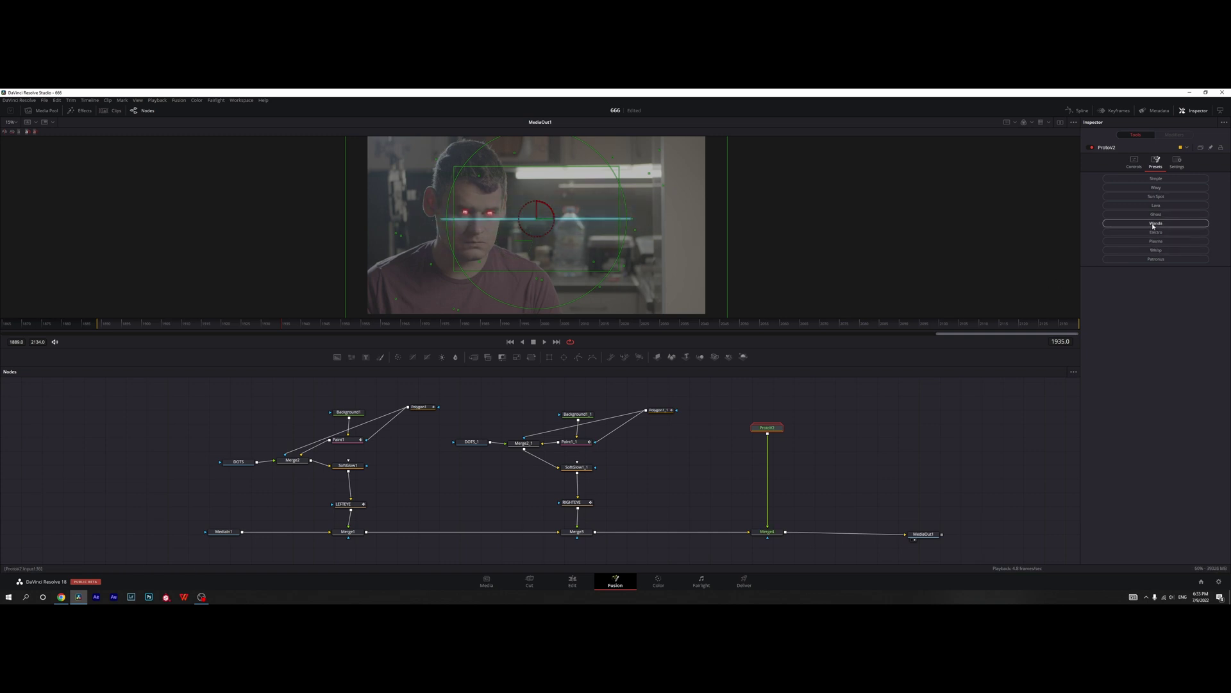
click(1154, 260)
click(1153, 233)
click(1143, 199)
click(1144, 199)
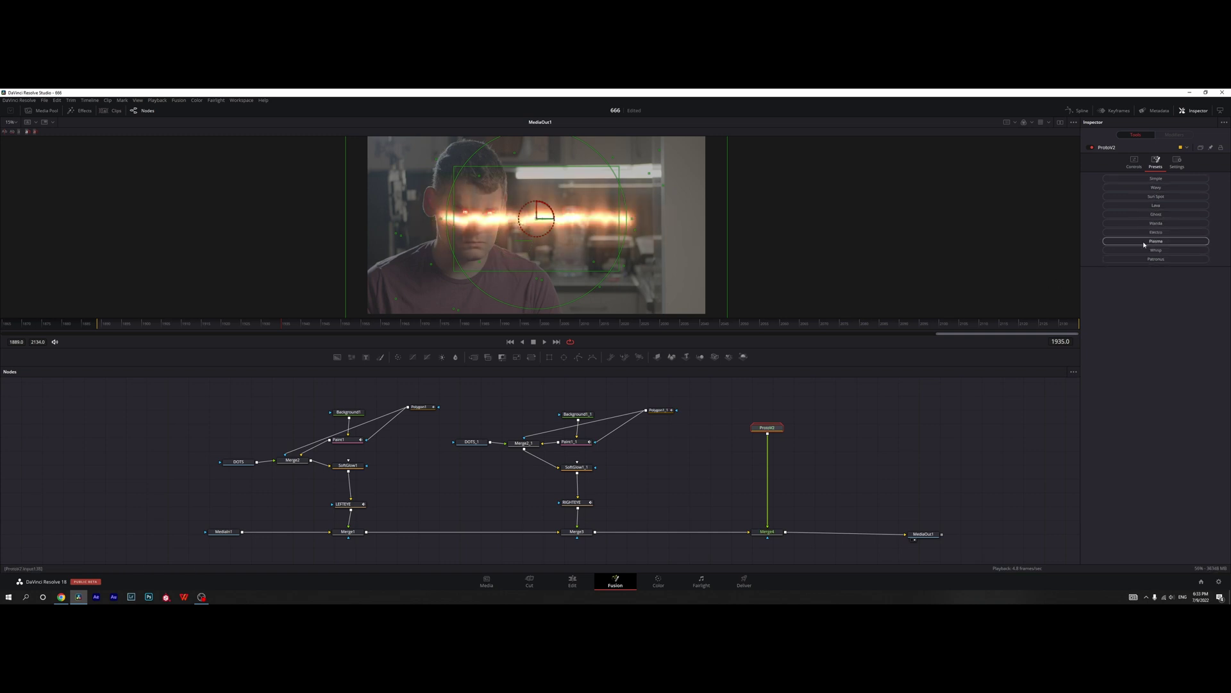
click(1144, 242)
click(1134, 233)
click(1144, 251)
click(1144, 259)
click(1155, 232)
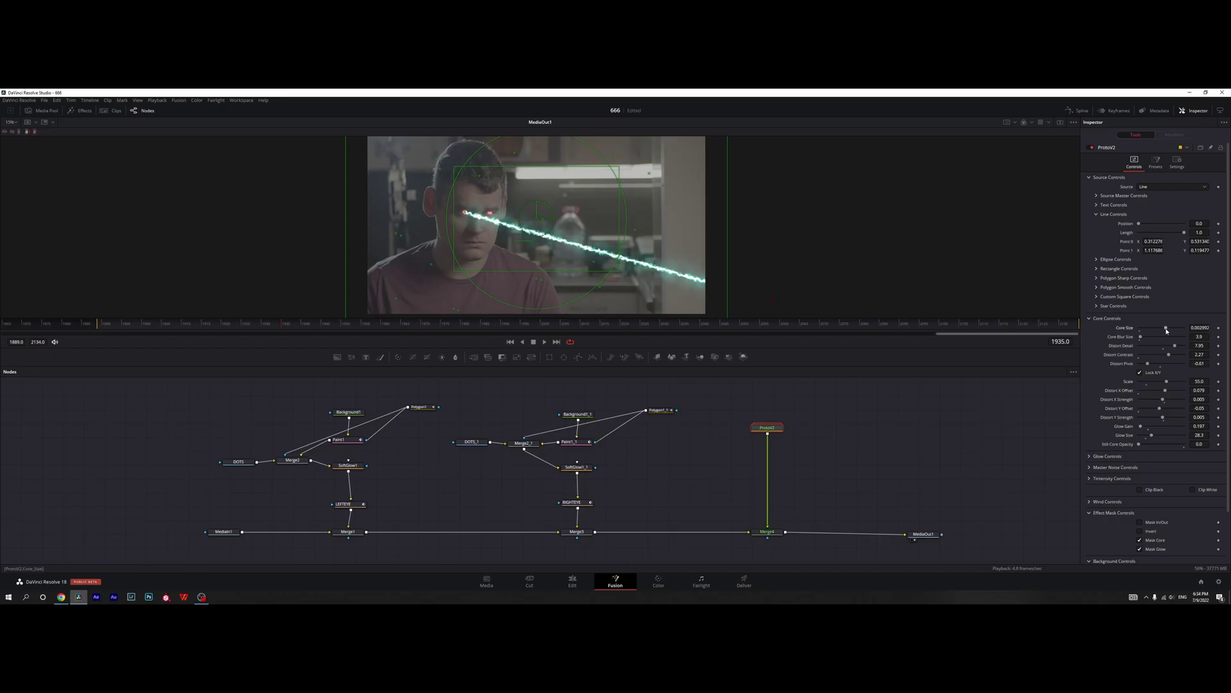
Refine the beam's look and colorize it pure red with Red 1.0, Green 0.0 and Blue 0.0.
drag(1166, 329, 1143, 338)
scroll(1176, 350, down, 2)
click(1090, 400)
drag(1144, 412, 1209, 378)
scroll(1152, 411, down, 3)
click(1090, 421)
scroll(1096, 429, down, 5)
scroll(1091, 327, up, 2)
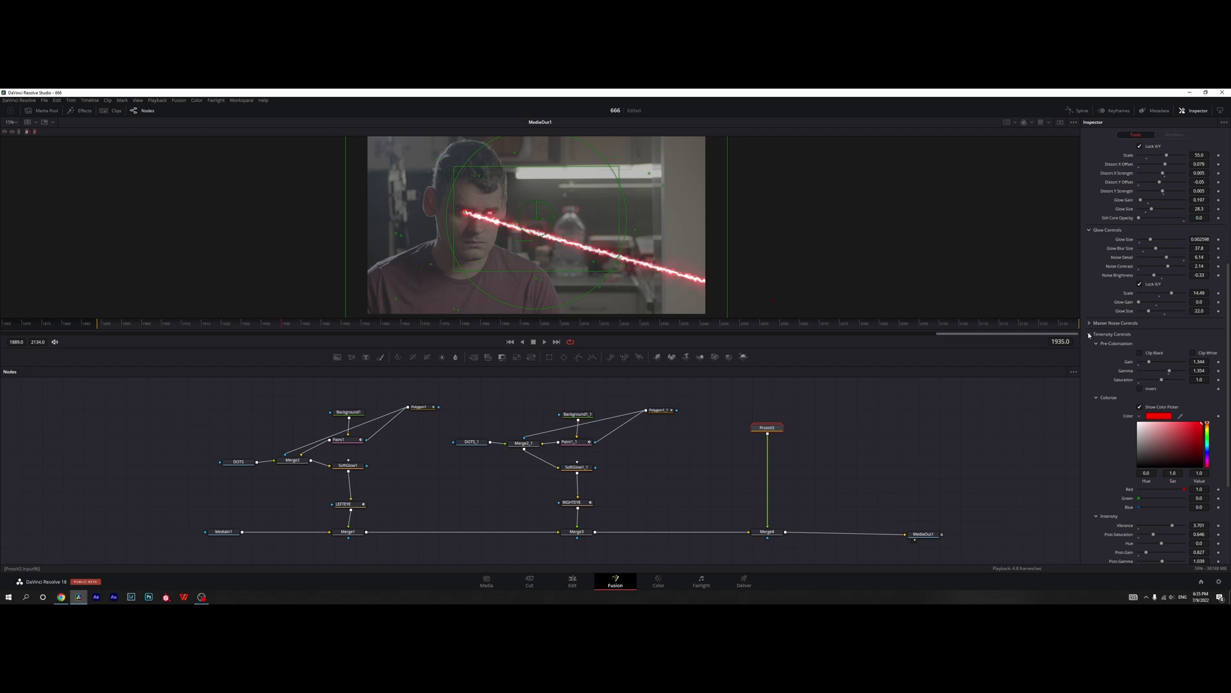
click(1090, 333)
click(1089, 452)
scroll(1093, 446, up, 3)
scroll(467, 221, up, 8)
Copy the LEFTEYE tracker and insert the copy between ProtoV2 and Merge4.
click(350, 504)
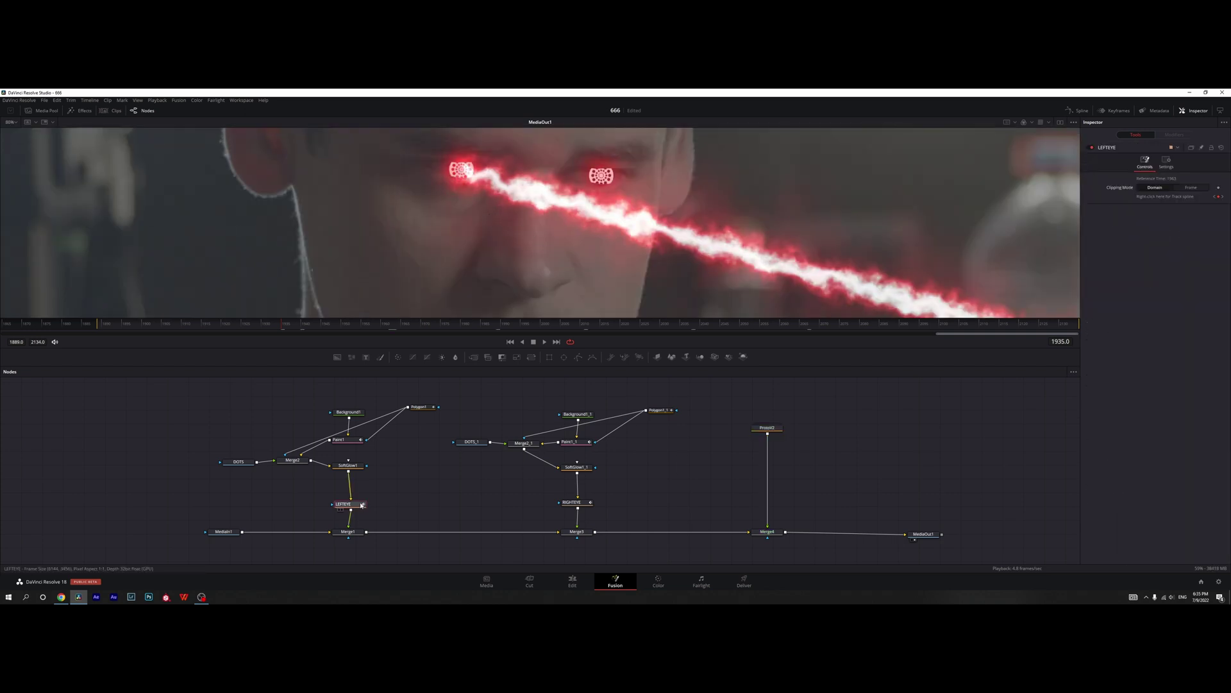
key(ctrl+c)
click(767, 427)
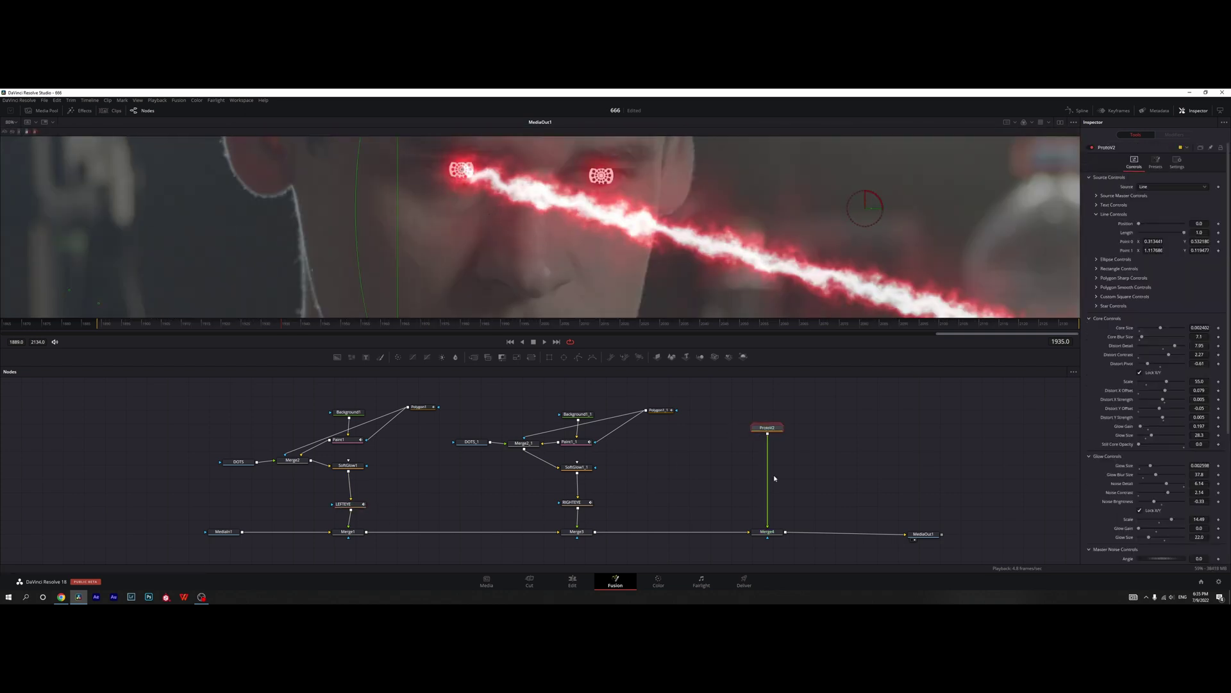
key(ctrl+v)
drag(771, 446, 771, 476)
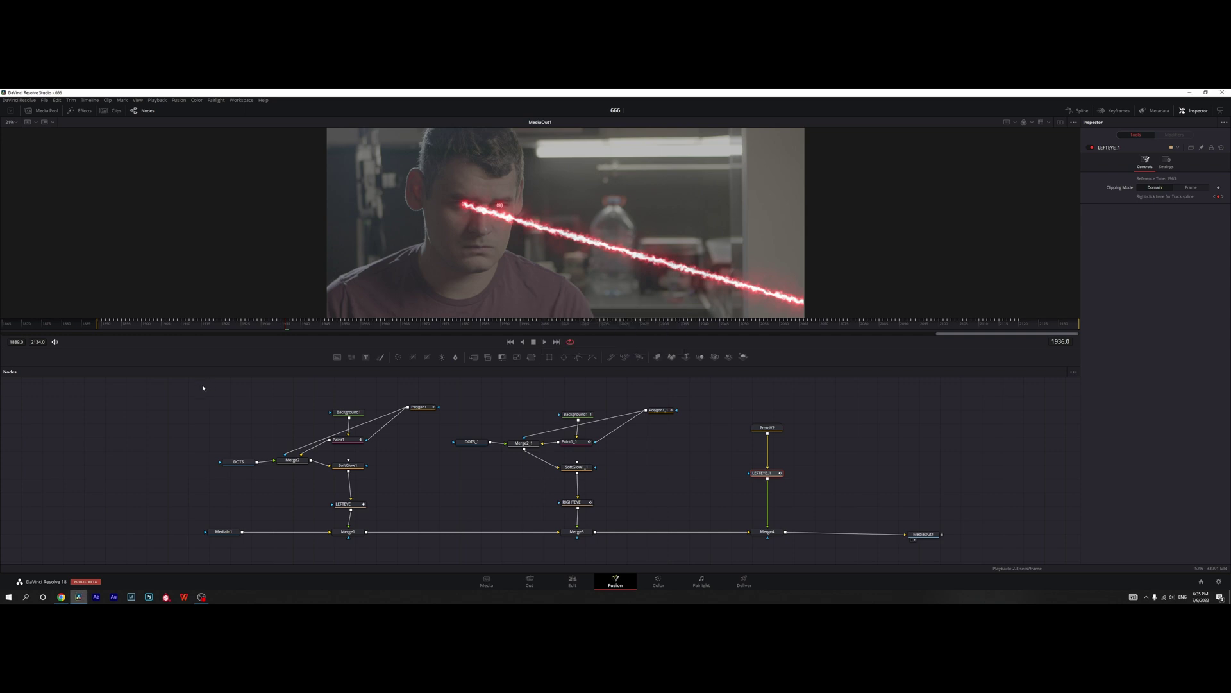
Disable all nodes of both eye-glow branches above Merge1 and Merge3.
drag(203, 388, 698, 513)
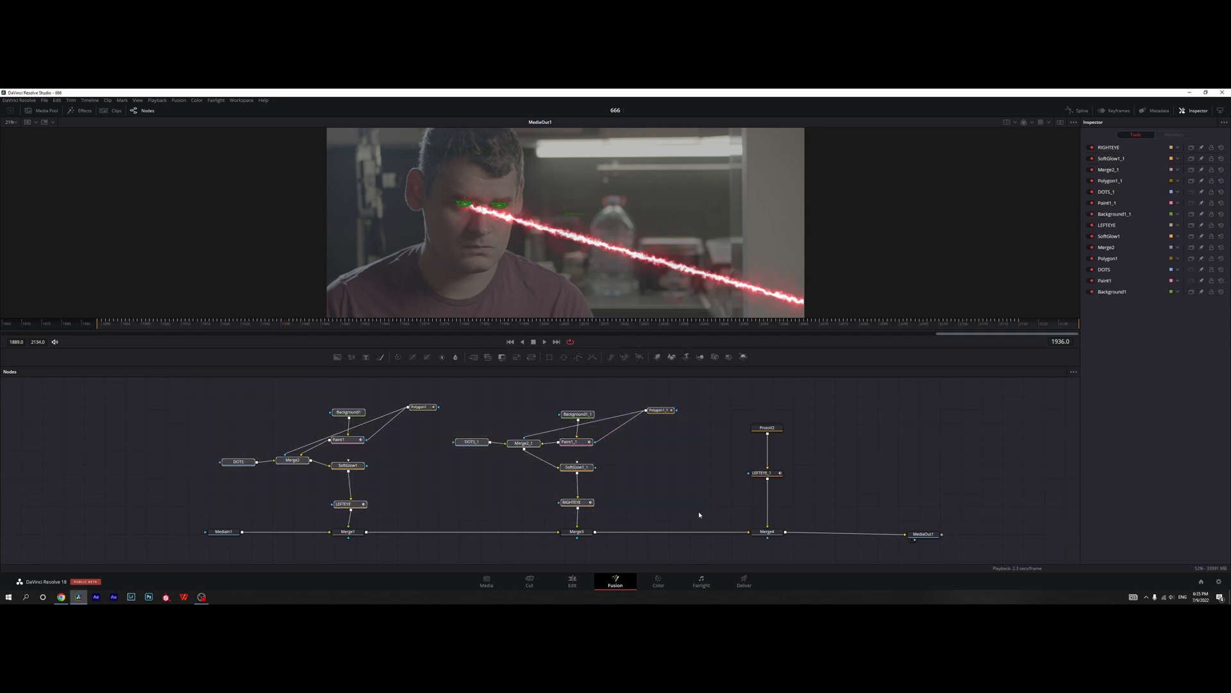
key(ctrl+p)
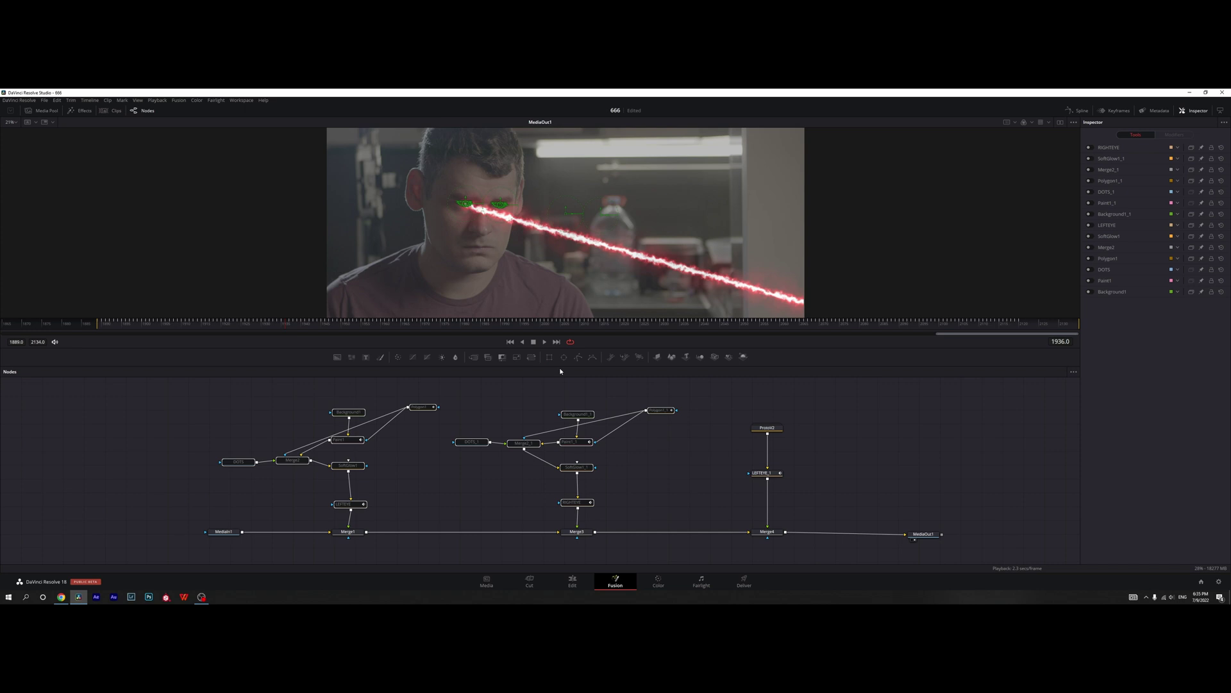
click(843, 433)
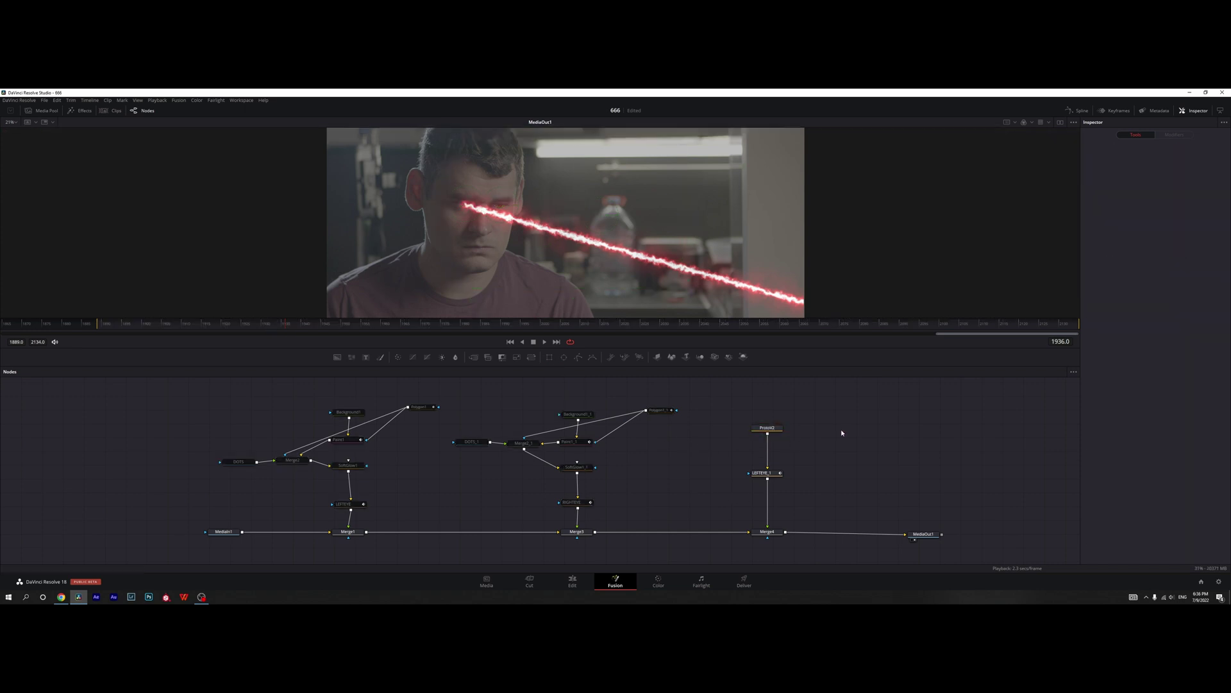
Merge a copy of ProtoV2 into the chain after Merge4, disable the first beam's nodes, and align the copied beam with the second eye.
key(ctrl+v)
drag(838, 433, 797, 531)
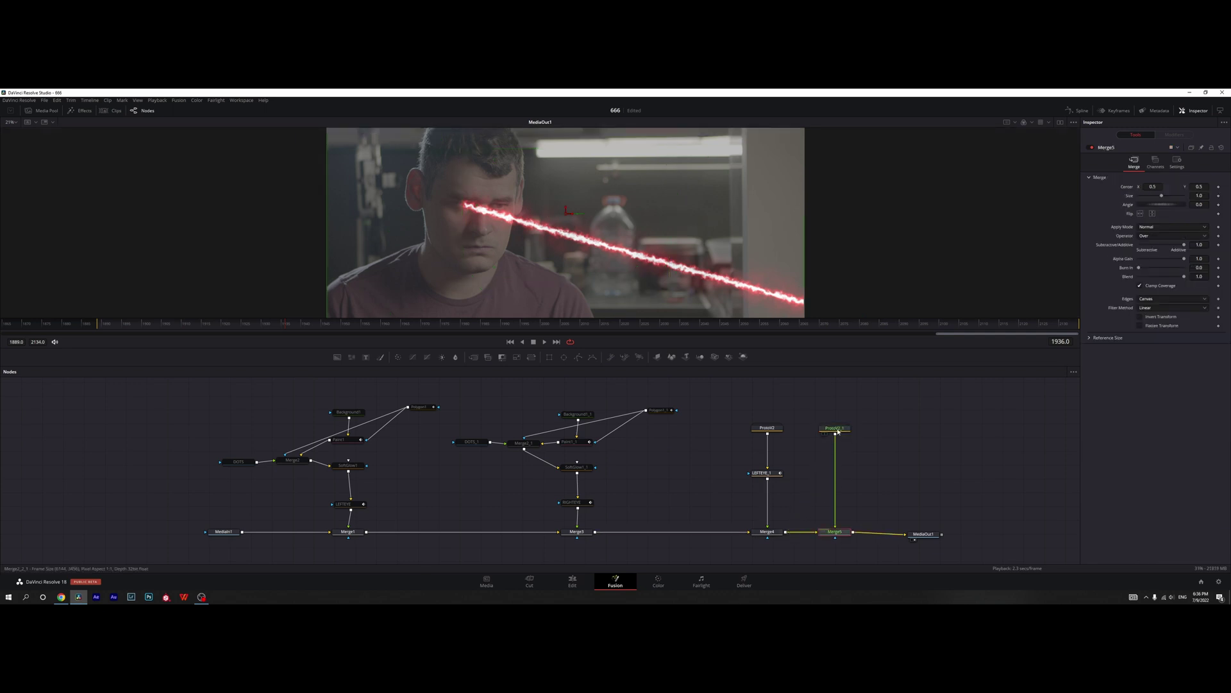
drag(751, 403, 774, 551)
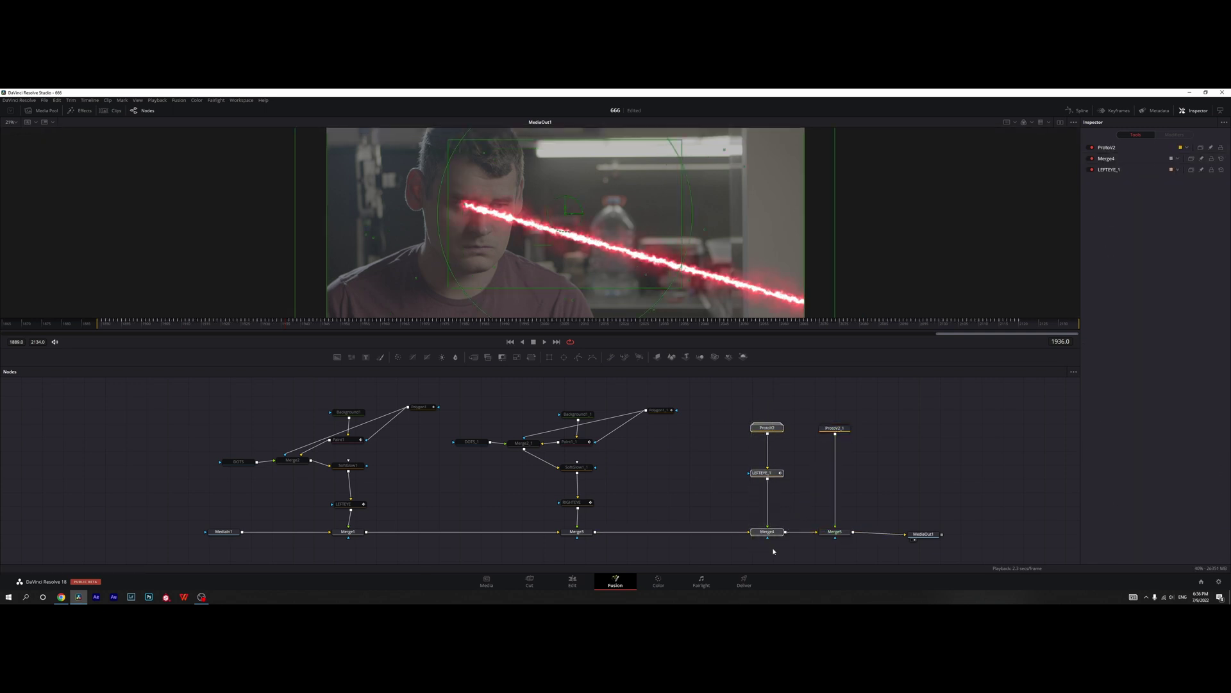
click(834, 428)
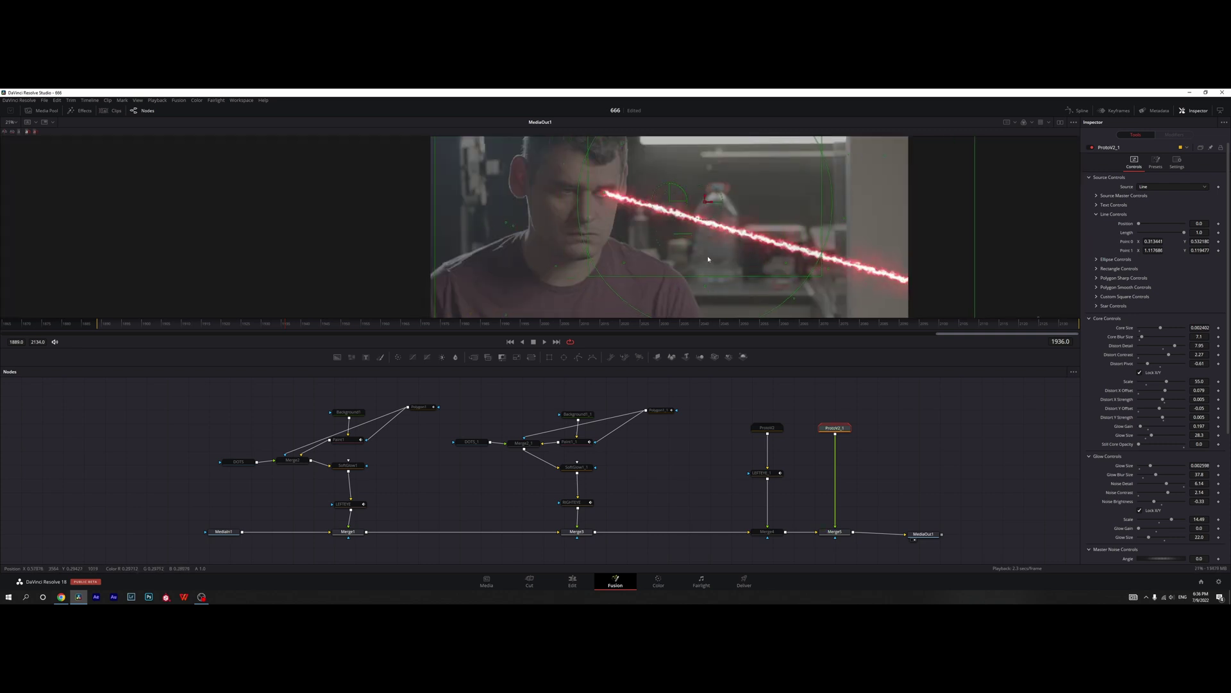
Copy the RIGHTEYE tracker and insert the copy between ProtoV2_1 and Merge5.
click(584, 505)
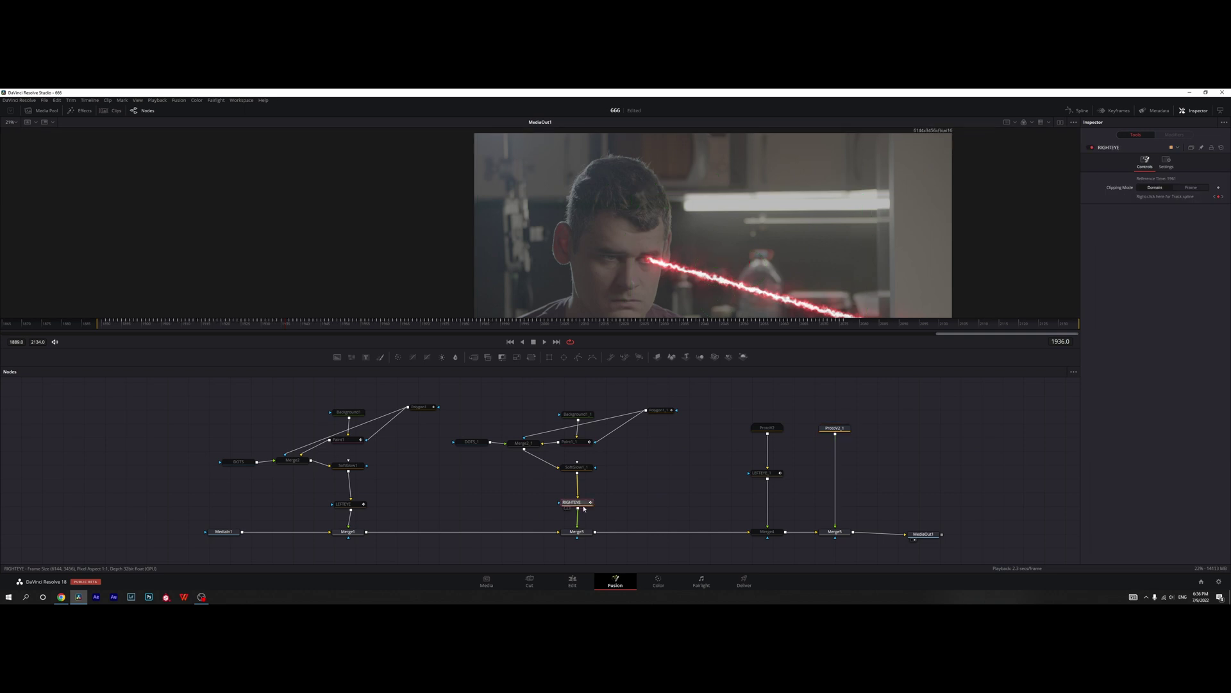
key(ctrl+c)
click(835, 428)
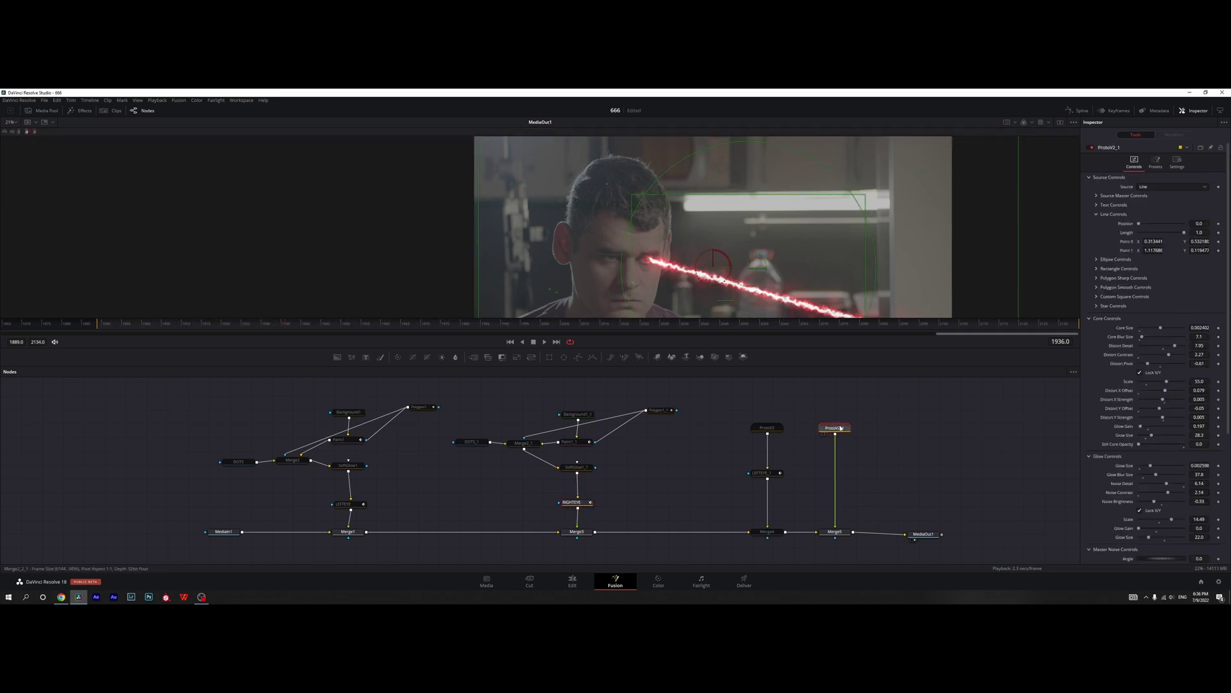
key(ctrl+v)
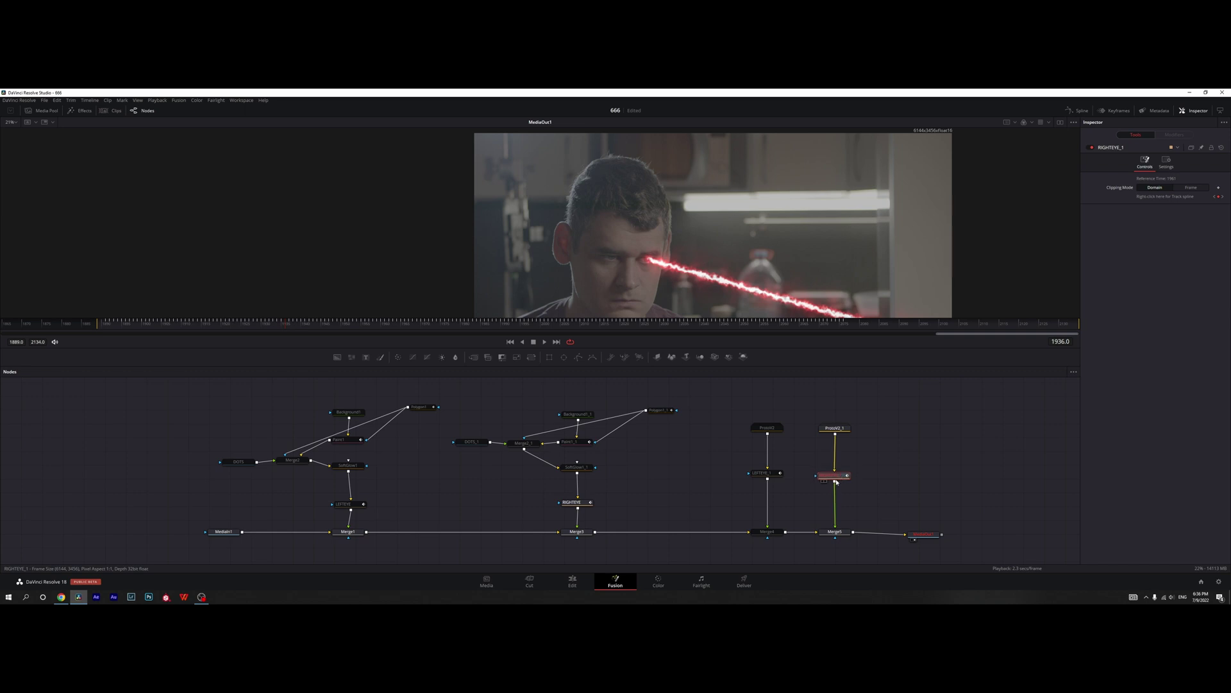
drag(737, 264, 556, 226)
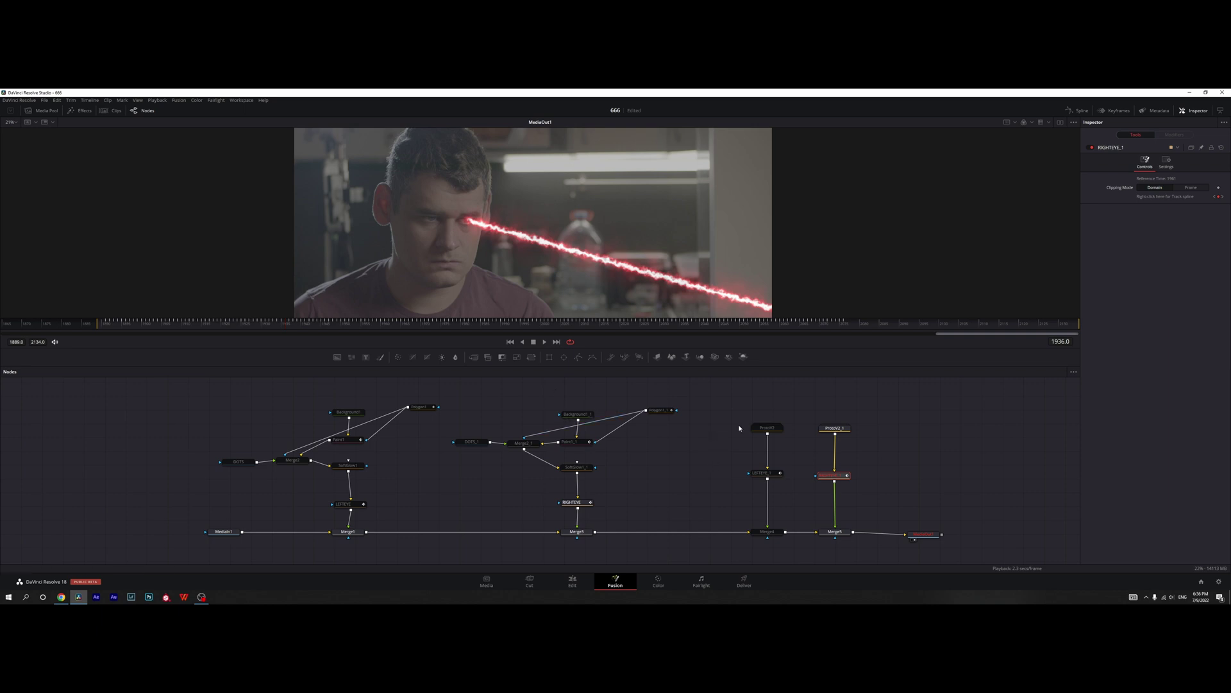
Disable both laser beam branches with their merges and re-enable the first eye's glow branch.
drag(747, 411, 776, 544)
key(ctrl+p)
drag(748, 413, 858, 545)
key(ctrl+p)
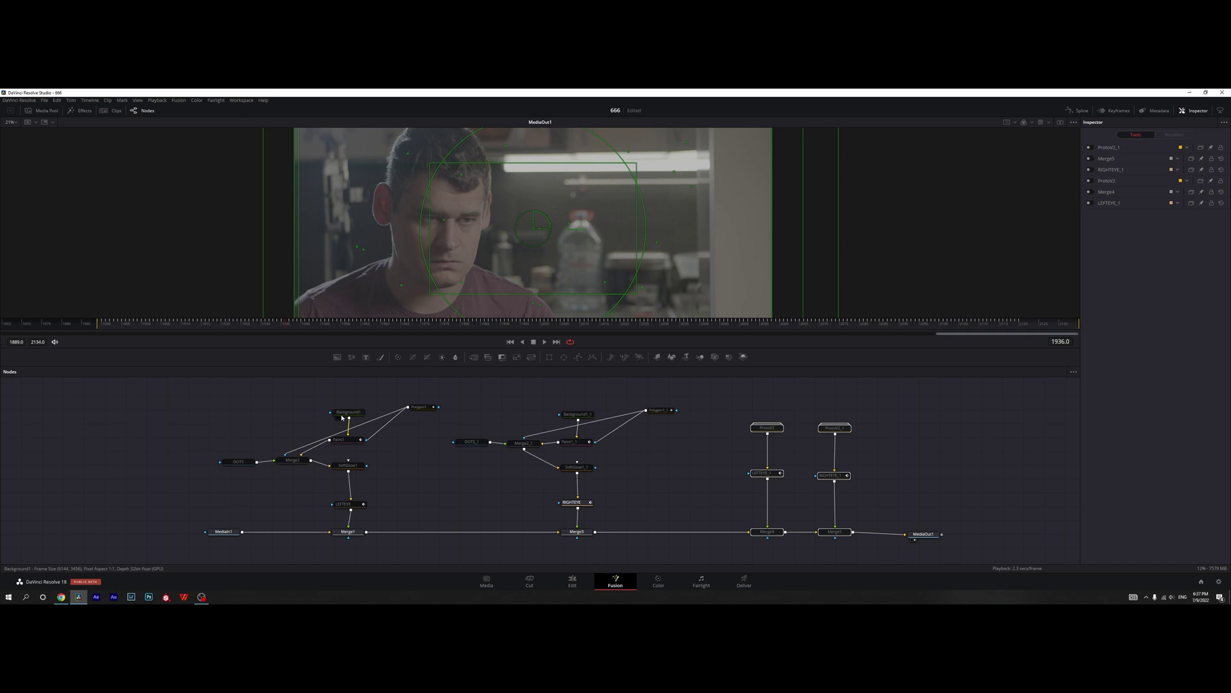
drag(211, 398, 420, 509)
key(ctrl+p)
click(421, 507)
Scrub the first eye's glow between about frames 1960 and 1985 to find where it should start.
click(402, 323)
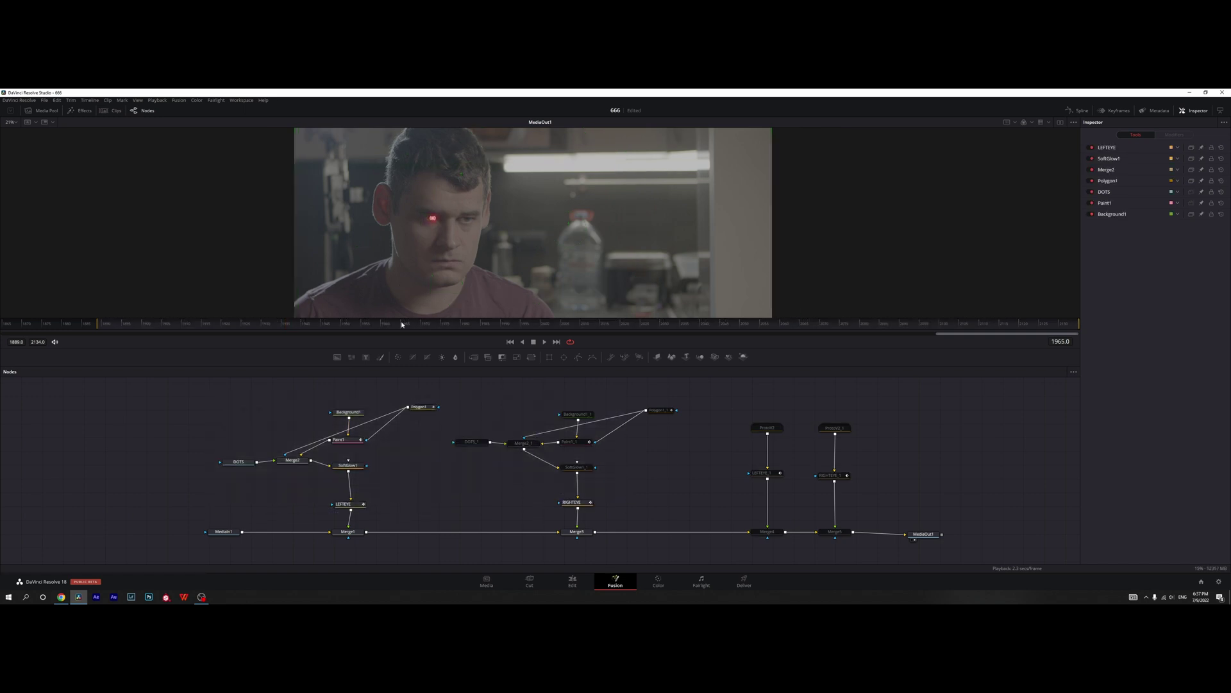
scroll(405, 275, up, 3)
drag(451, 250, 451, 291)
click(441, 323)
click(421, 325)
click(460, 325)
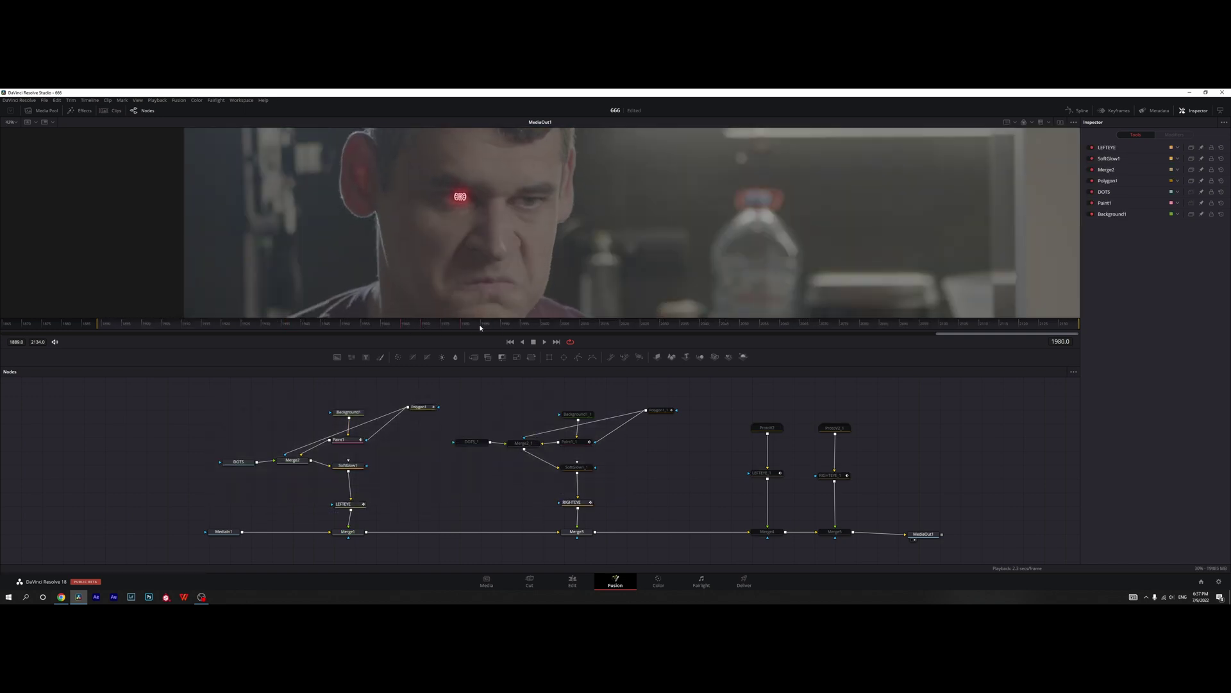
click(480, 327)
click(381, 326)
Trim the start of Merge1 in the keyframe timeline to frame 1960.
click(1115, 111)
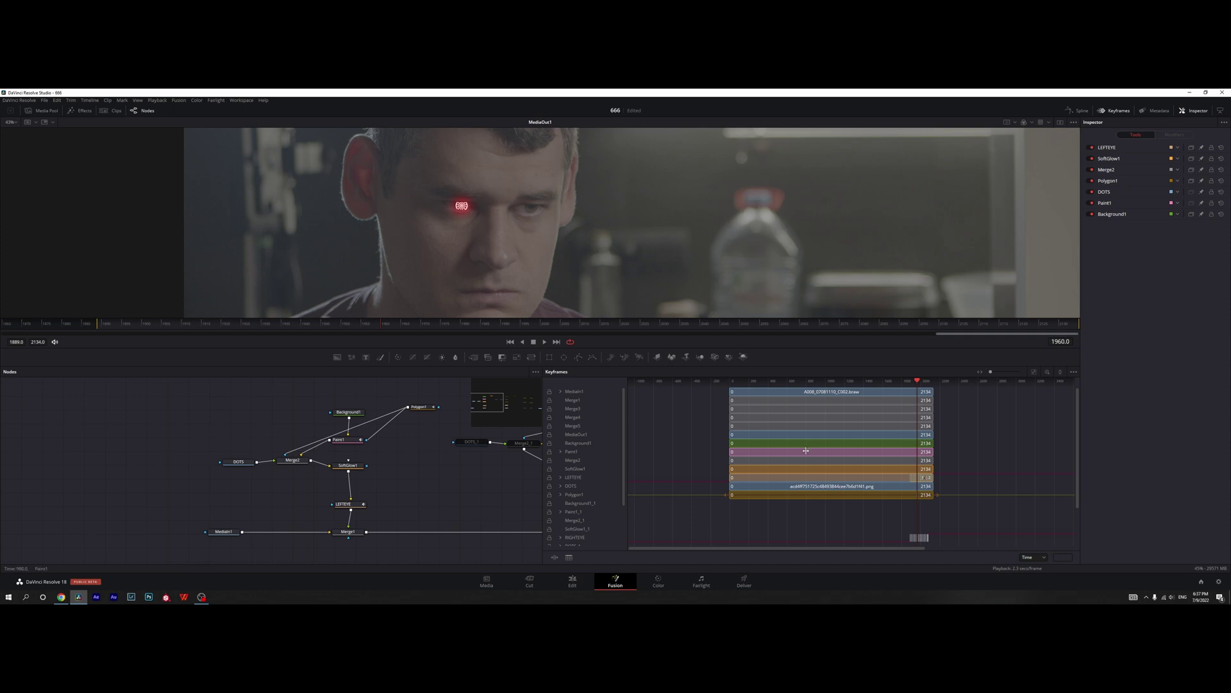
click(581, 399)
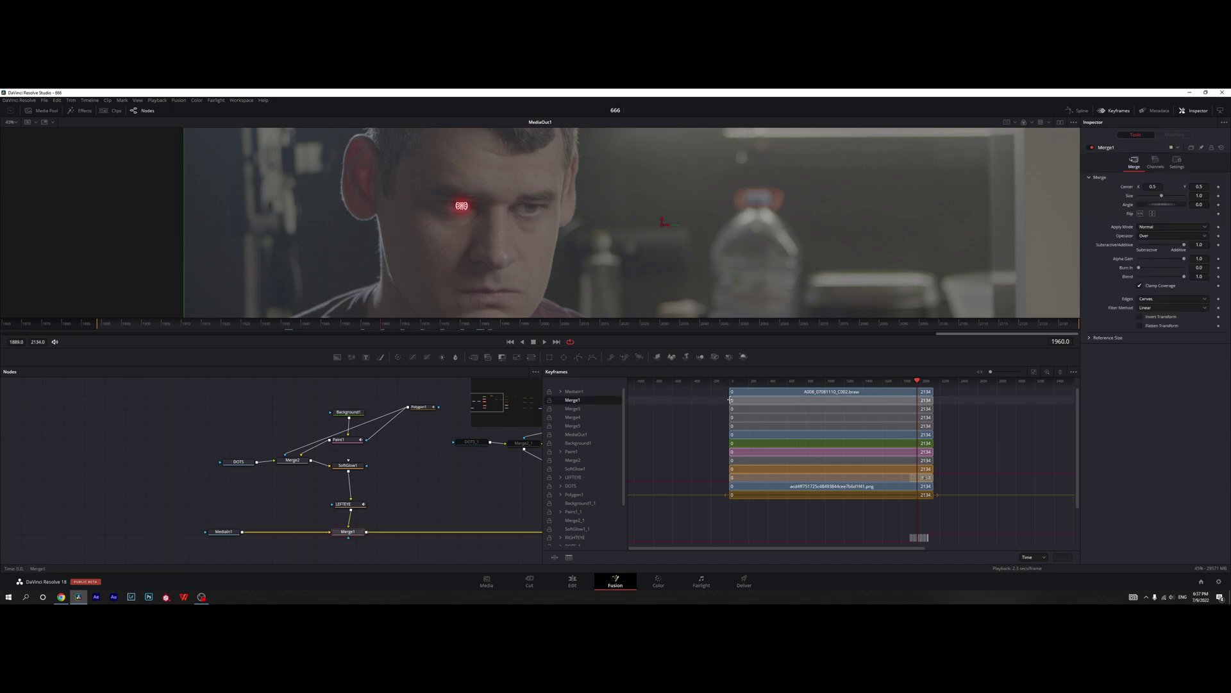
drag(729, 400, 919, 411)
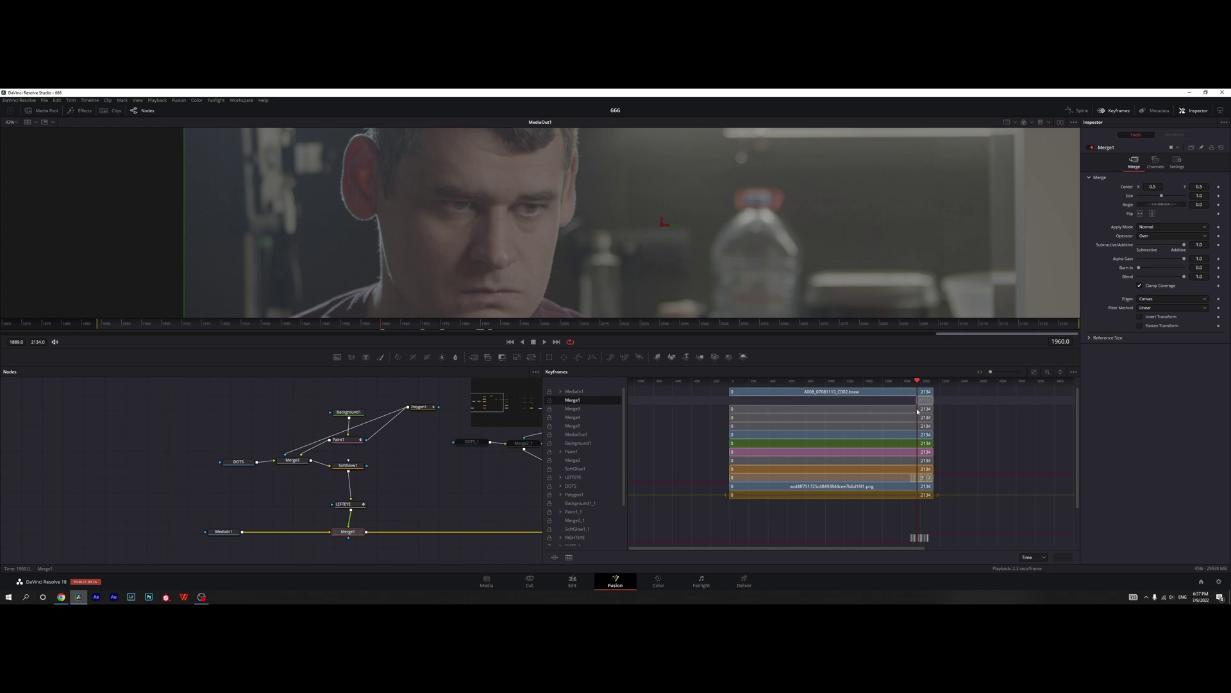
scroll(913, 406, up, 10)
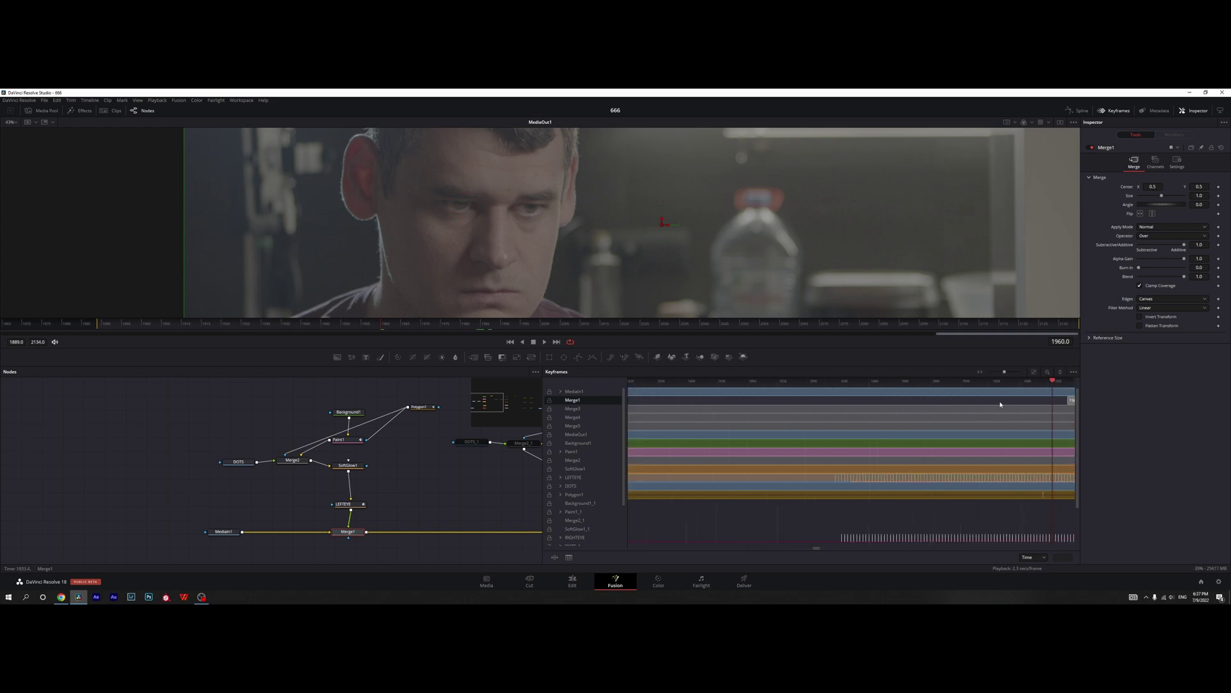
drag(1055, 400, 1044, 400)
Trim the start of Merge3 to frame 1960 as well and scrub past the start to check it.
drag(463, 491, 344, 476)
click(632, 408)
scroll(673, 446, down, 6)
scroll(664, 449, down, 5)
drag(667, 408, 985, 410)
scroll(1011, 416, up, 5)
scroll(833, 458, down, 3)
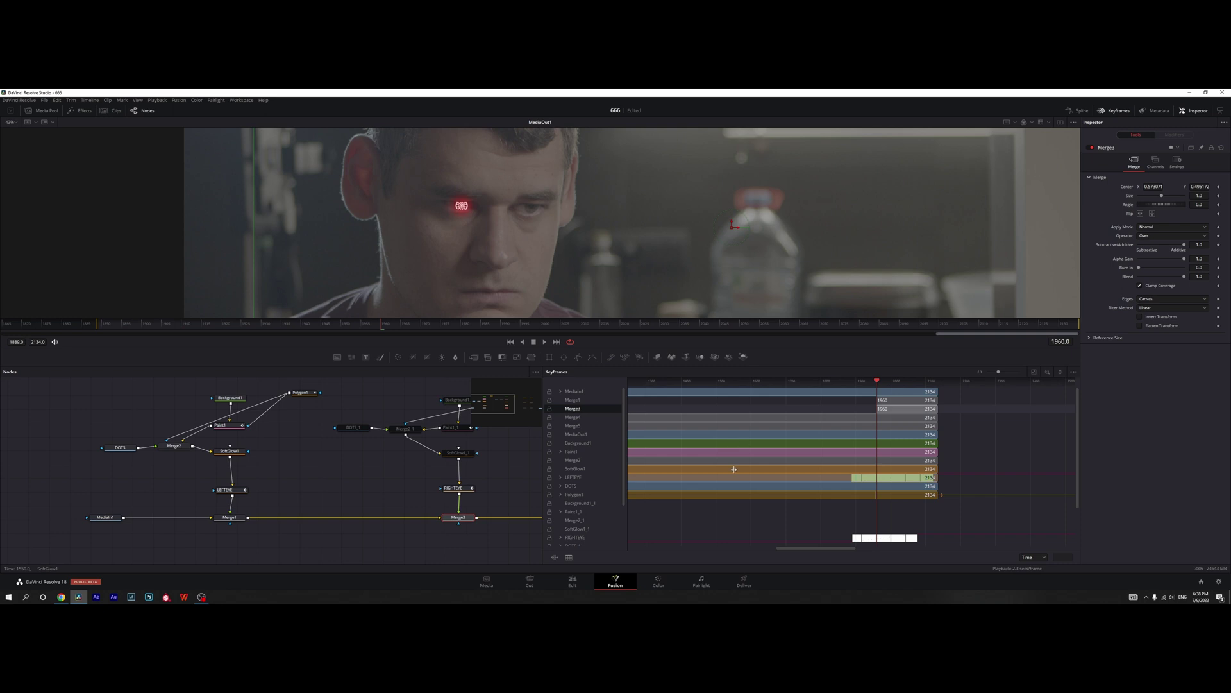
click(460, 325)
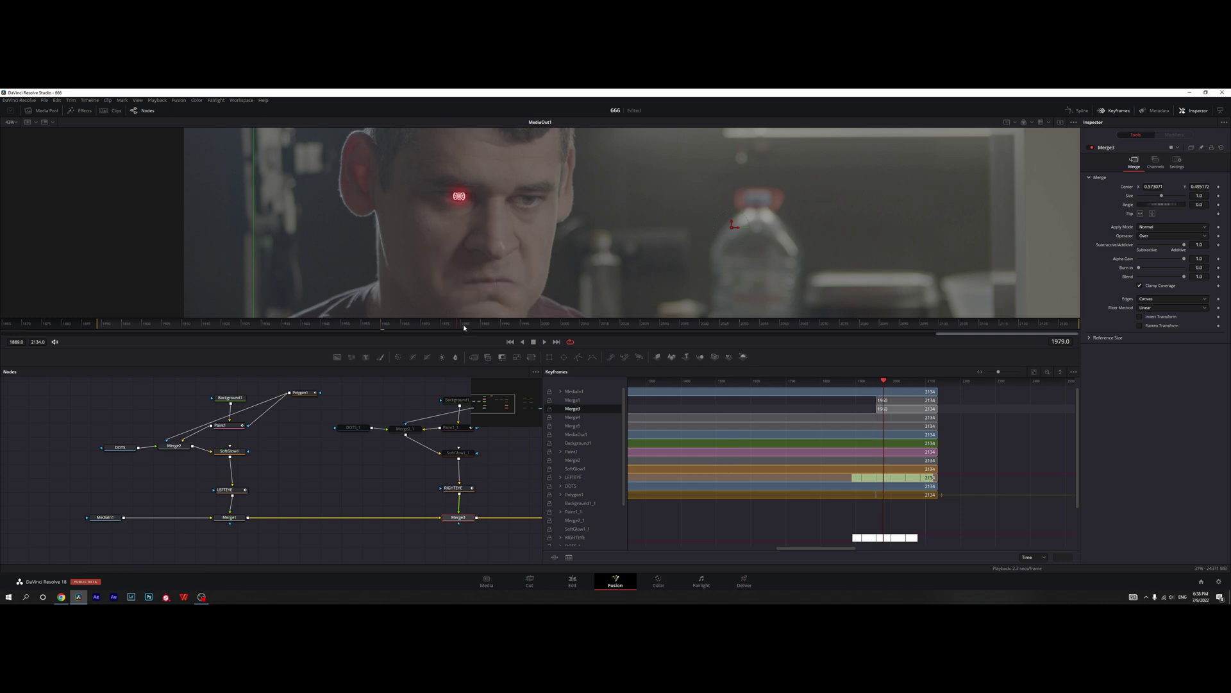
click(484, 325)
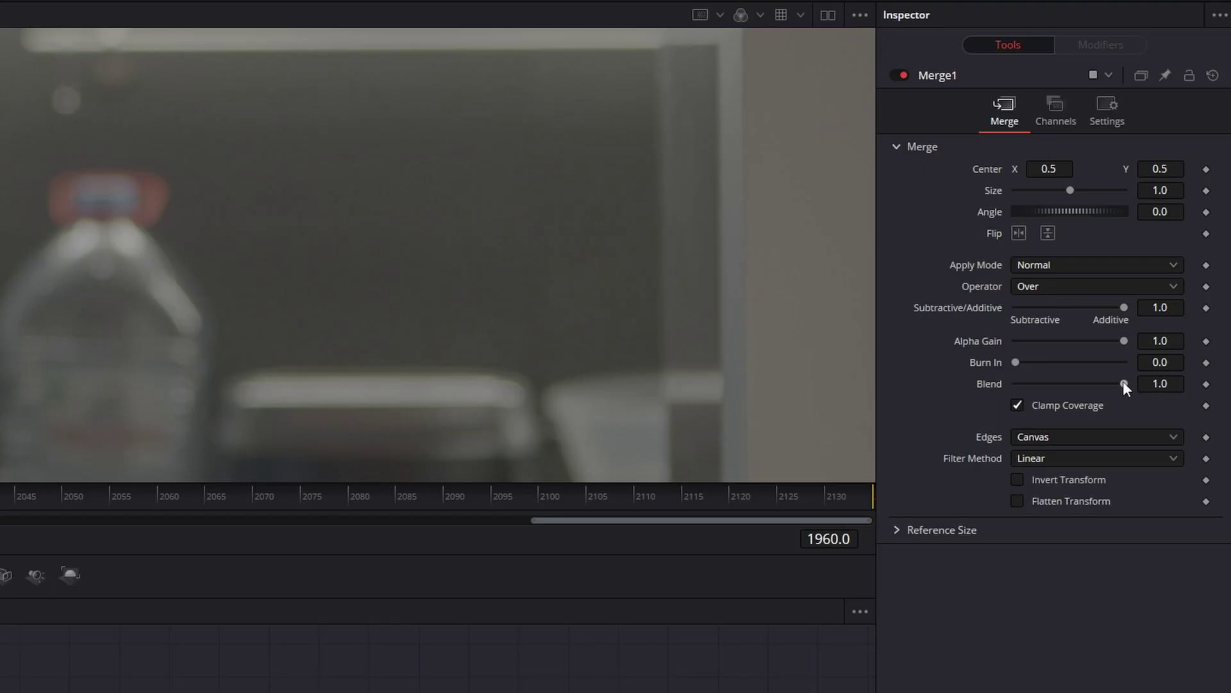
Keyframe the Blend of Merge1 from 0.0 at frame 1960 to 1.0 at frame 1975.
drag(1183, 275, 1072, 283)
click(1207, 384)
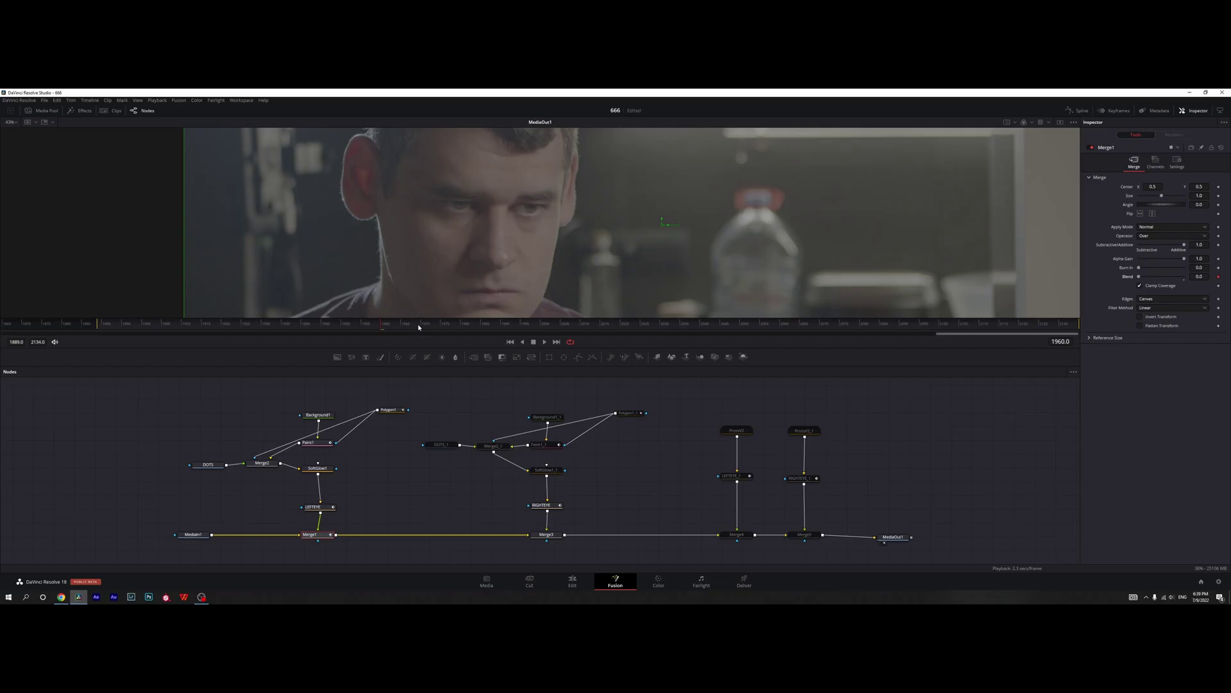
drag(417, 327, 443, 329)
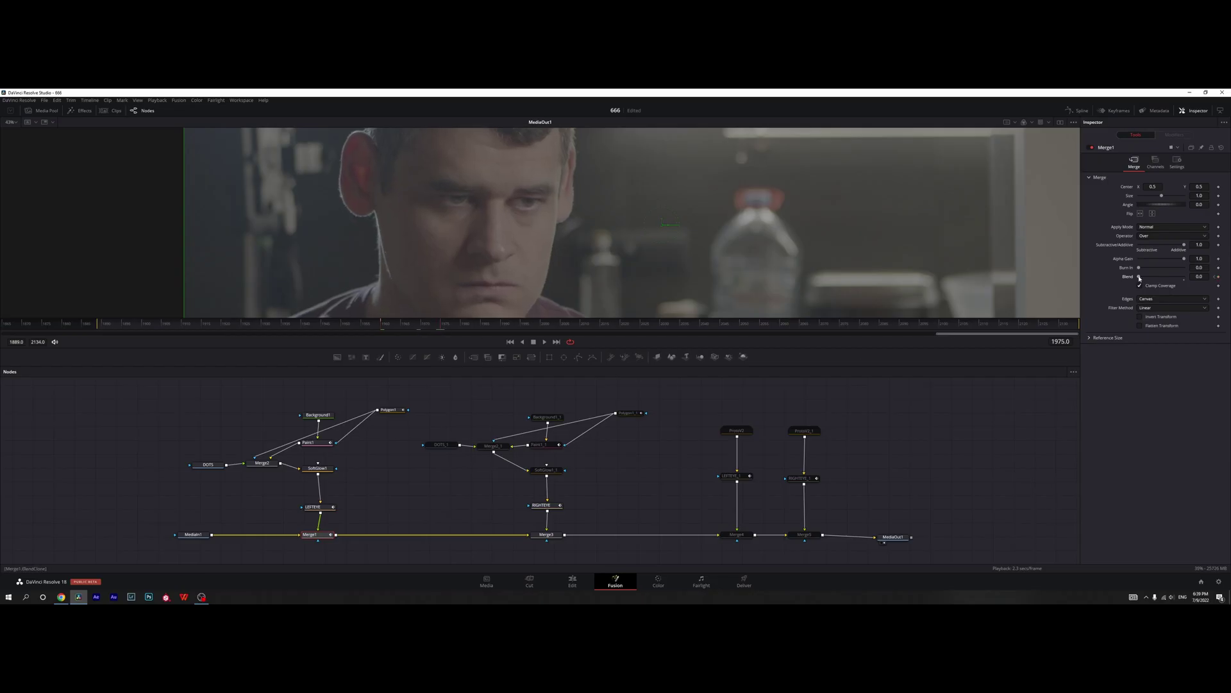
drag(1140, 278, 1186, 277)
Raise the Gain of SoftGlow1 and SoftGlow1_1 to 5.0 and re-enable the second eye's glow branch.
click(317, 468)
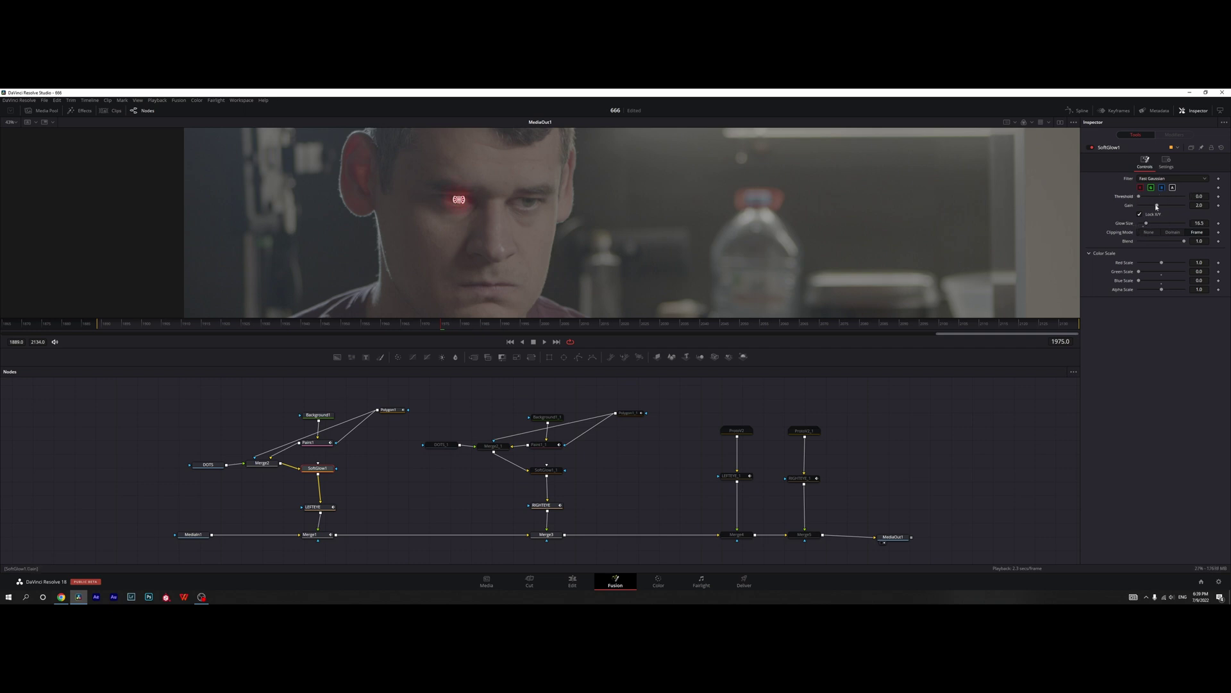
drag(1157, 207, 1184, 206)
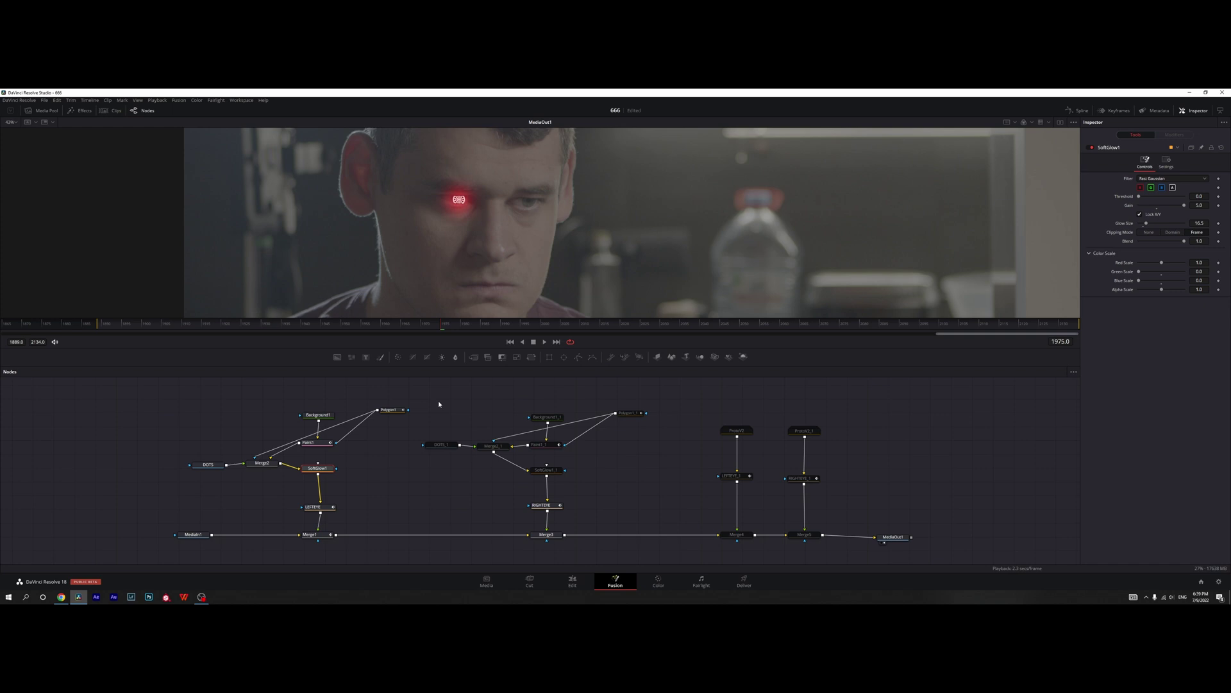
drag(438, 404, 646, 479)
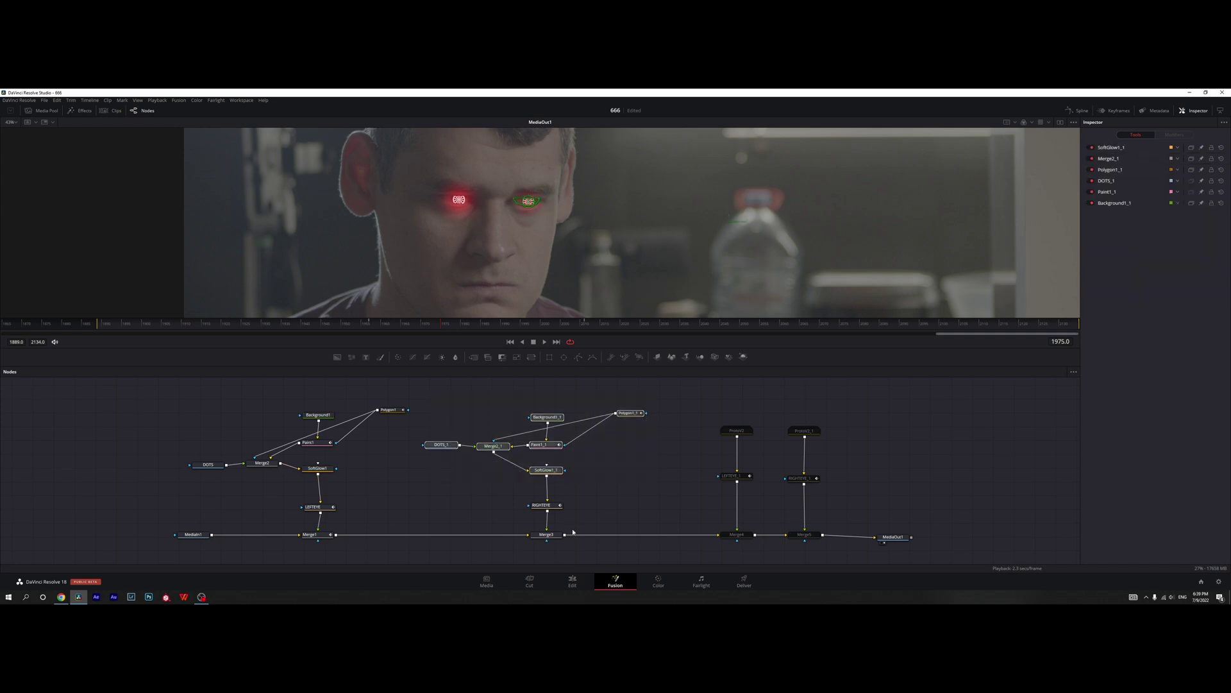
click(546, 470)
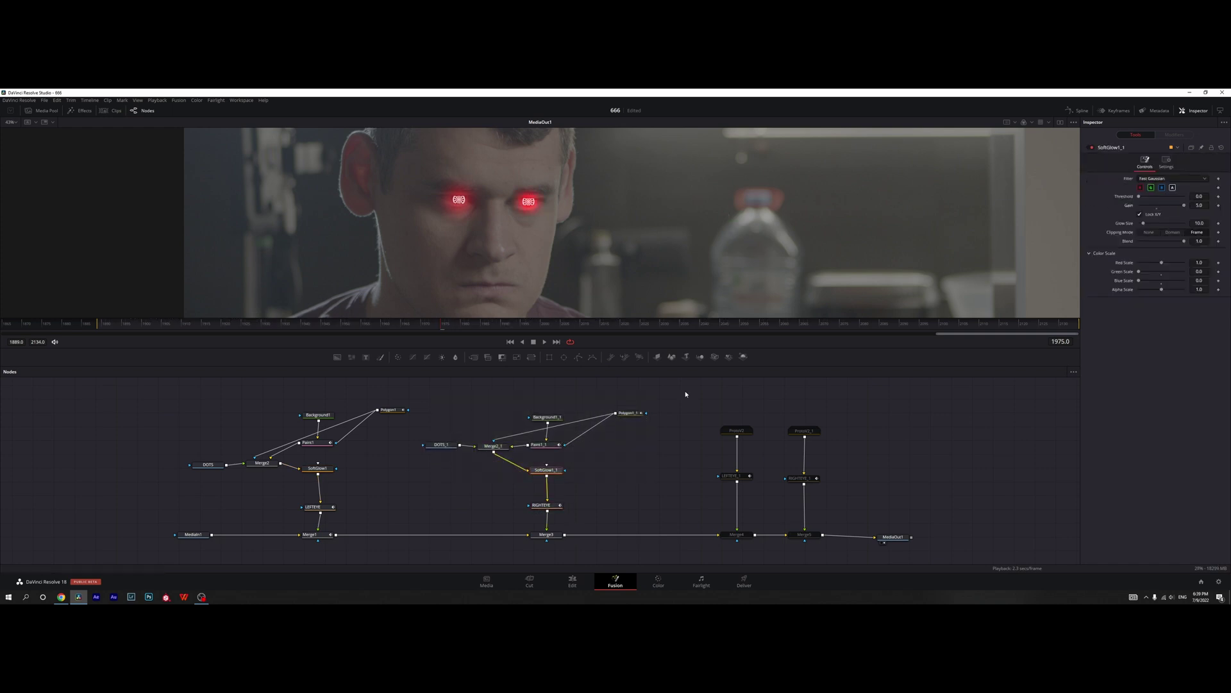
click(318, 468)
click(546, 470)
Keyframe the Blend of Merge3 at 0.0 on frame 1960.
click(383, 327)
click(542, 534)
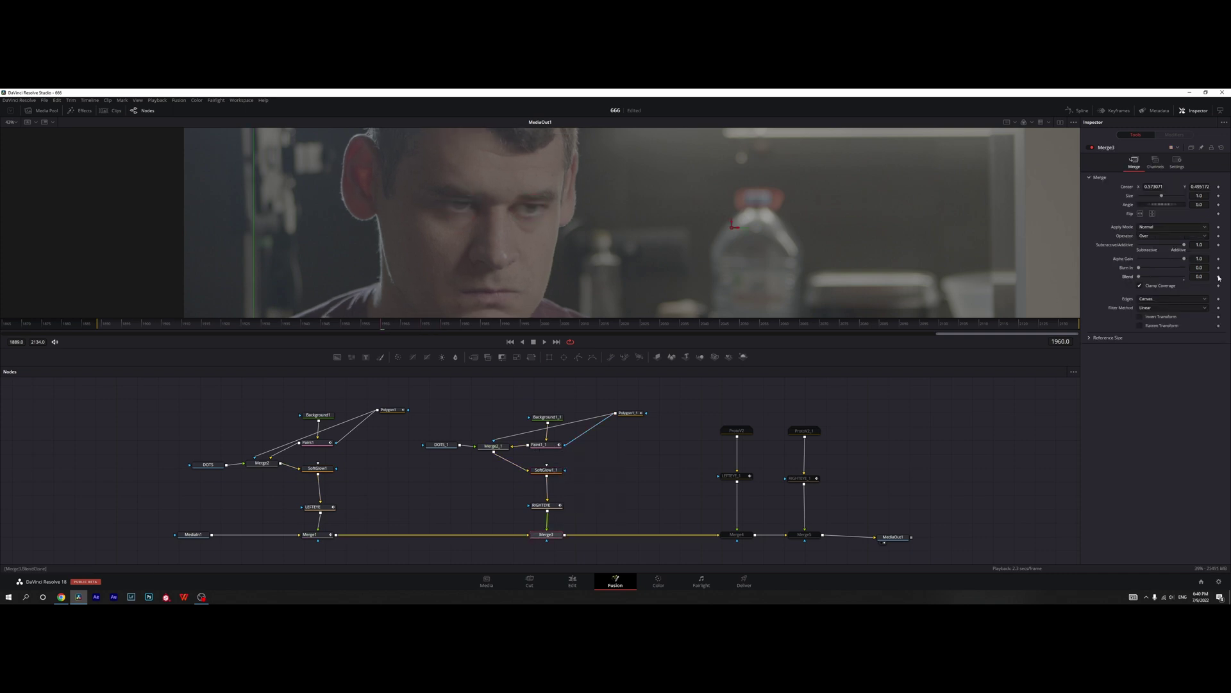
With both eye branches disabled and the first laser branch enabled, keyframe ProtoV2's line Length from 0.0 at frame 1985 to 1.0 at frame 1995.
drag(211, 385, 641, 549)
drag(726, 412, 748, 544)
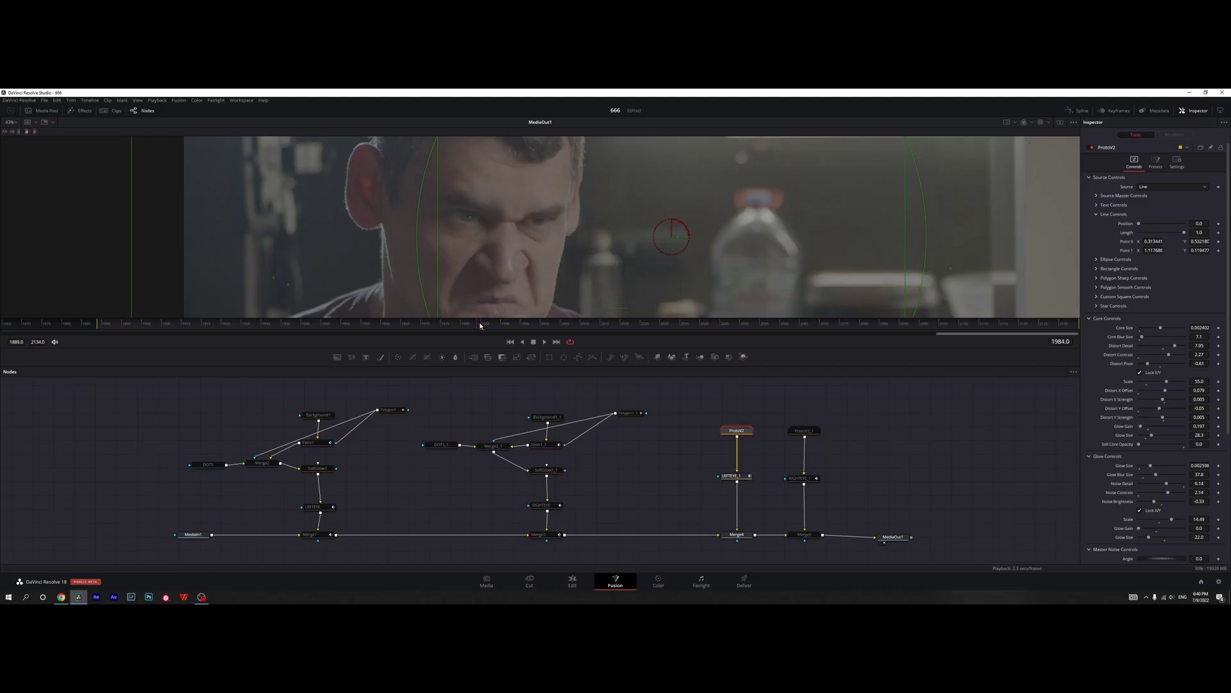
click(480, 326)
click(1218, 232)
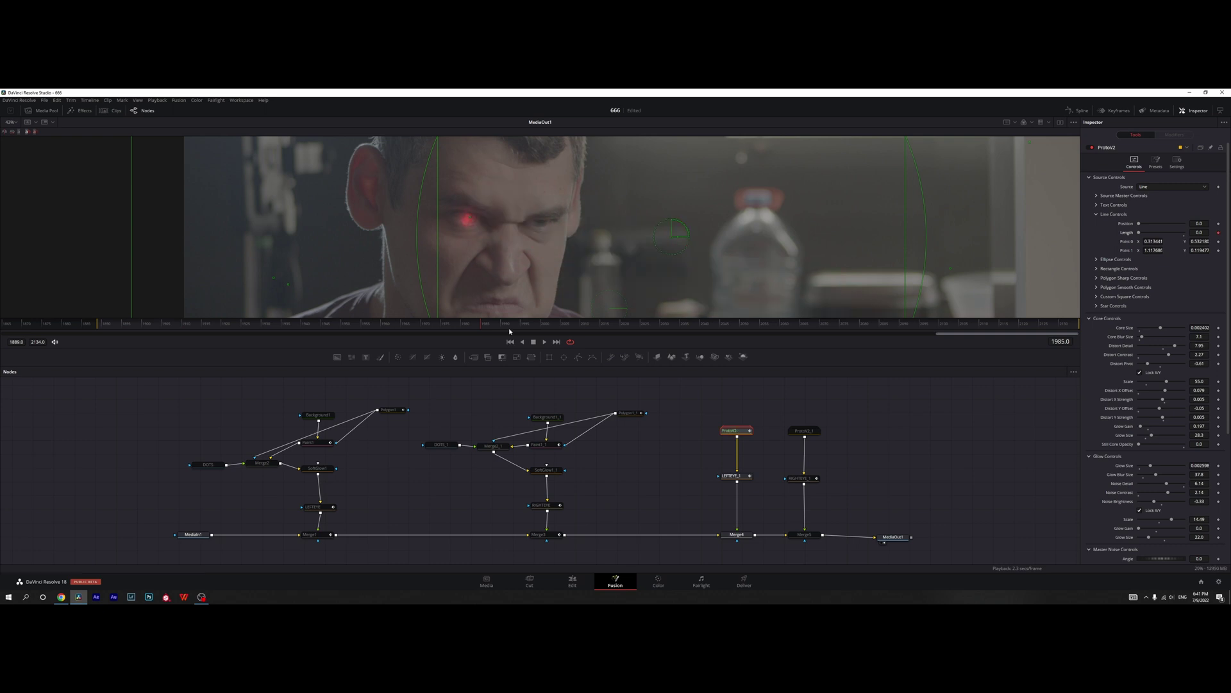
click(520, 325)
drag(1140, 233, 1185, 234)
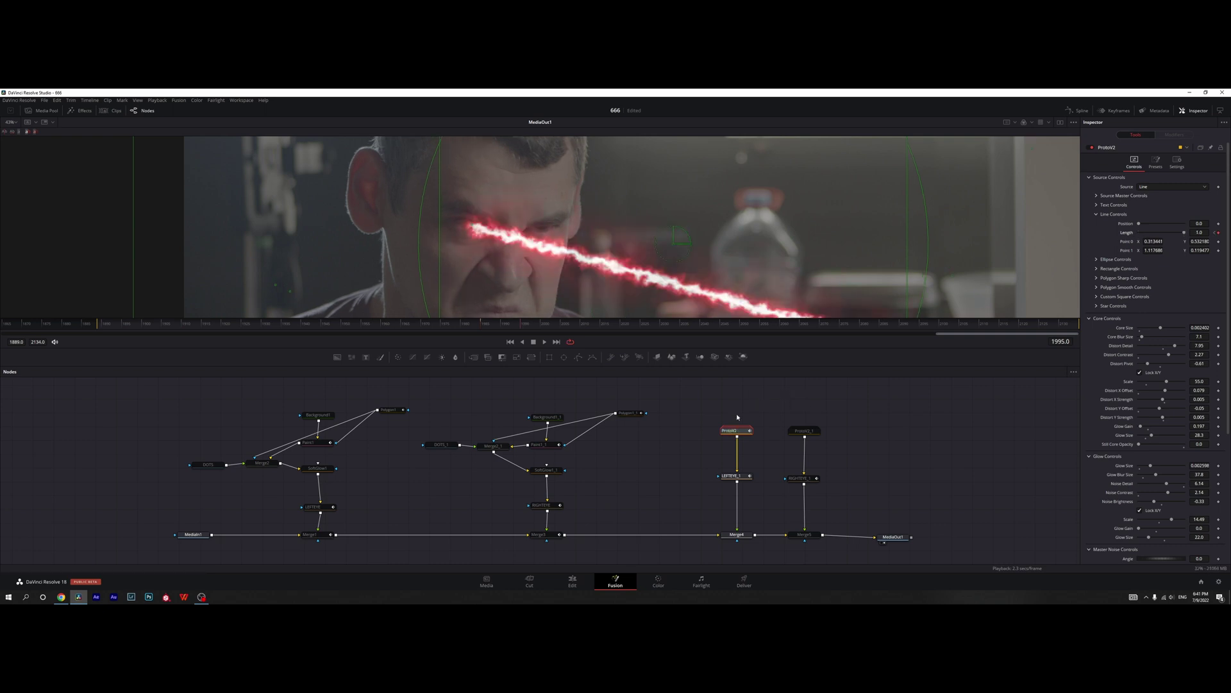
Disable the first laser branch, enable the second, and keyframe ProtoV2_1's line Length to grow from frame 1985 to 1.0 at frame 1995.
drag(736, 413, 742, 555)
key(ctrl+p)
drag(793, 411, 832, 545)
key(ctrl+p)
click(813, 431)
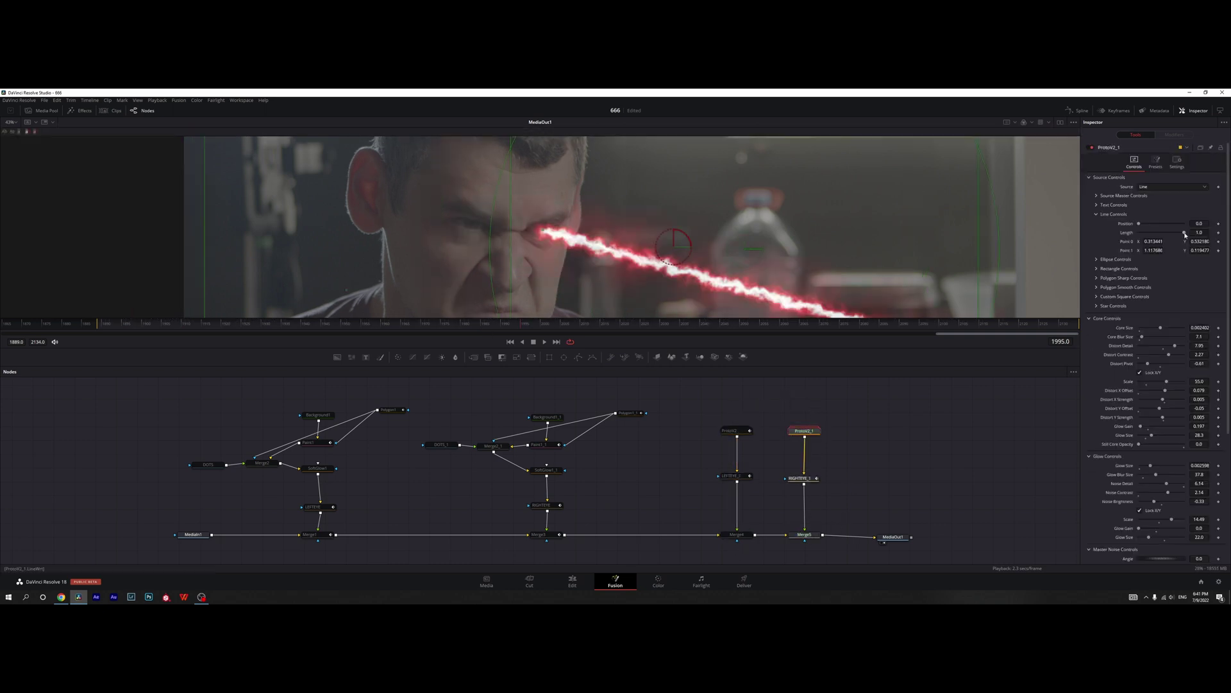
click(1218, 233)
click(481, 326)
mouse_move(1185, 233)
mouse_down()
mouse_move(1139, 233)
mouse_move(1185, 233)
mouse_up()
click(521, 325)
Re-enable the first laser branch and both eye branches in the node graph.
drag(757, 405, 724, 552)
key(ctrl+p)
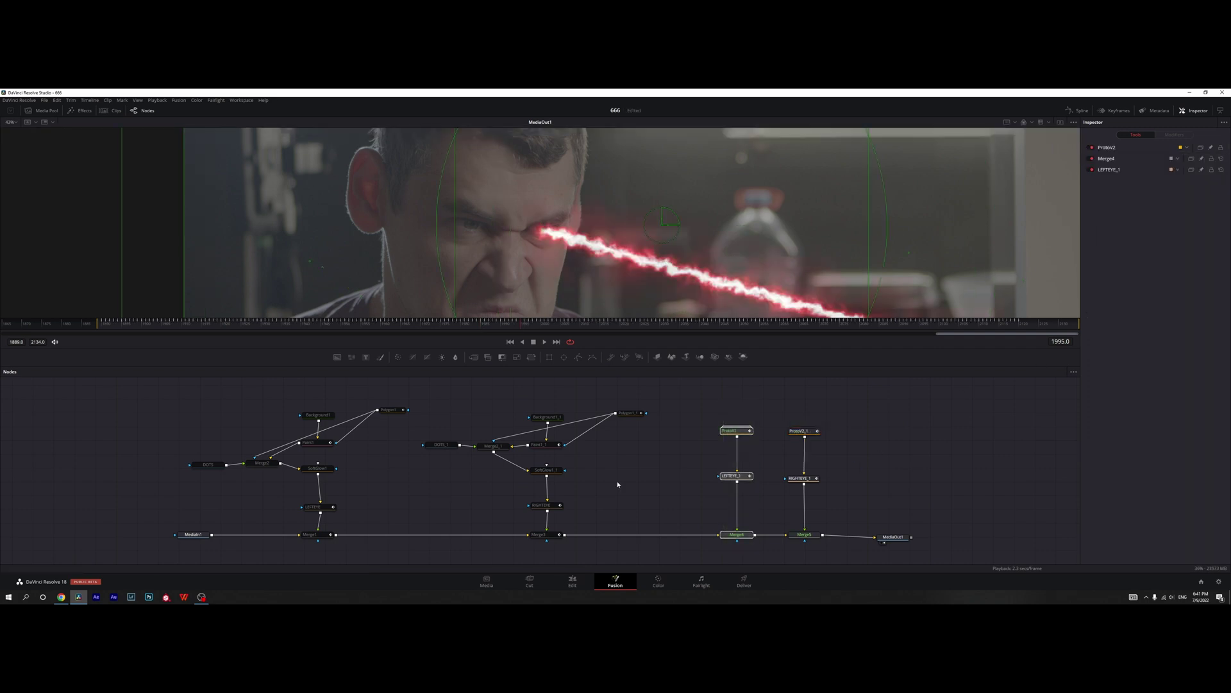
drag(653, 387, 224, 539)
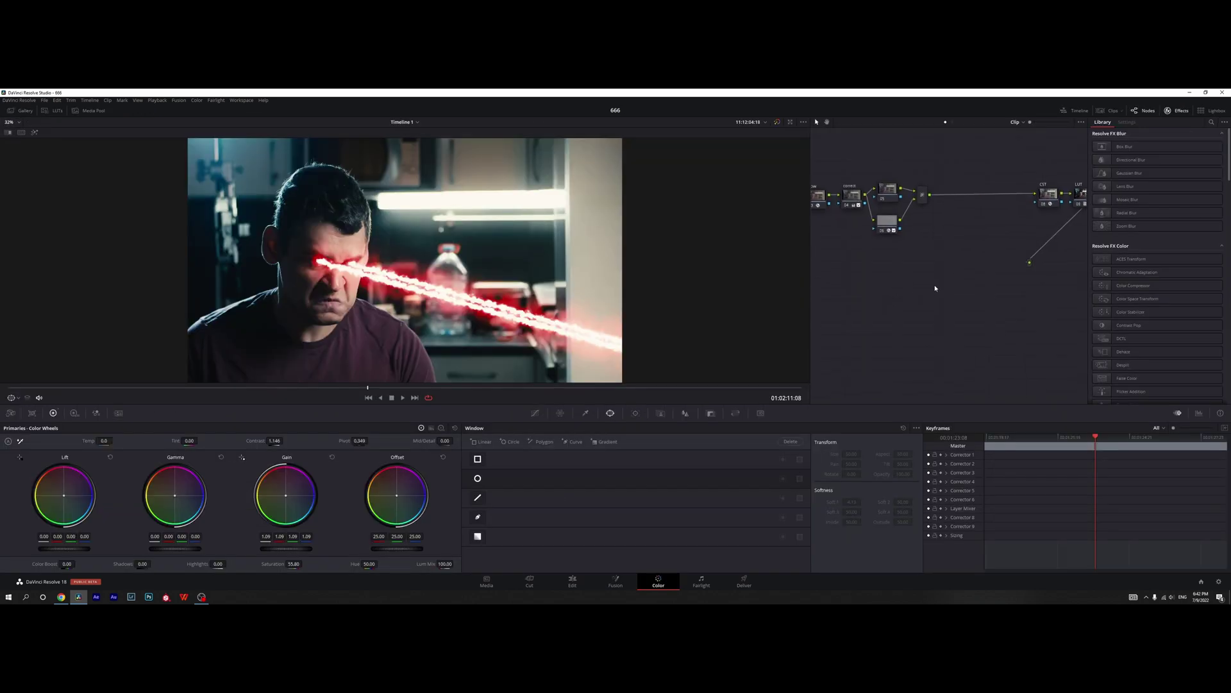
On the Color page, add a Lens Reflections node after the LUT node and set Reflecting Element 1's Lens Coating to a red Custom Tint.
scroll(971, 298, down, 1)
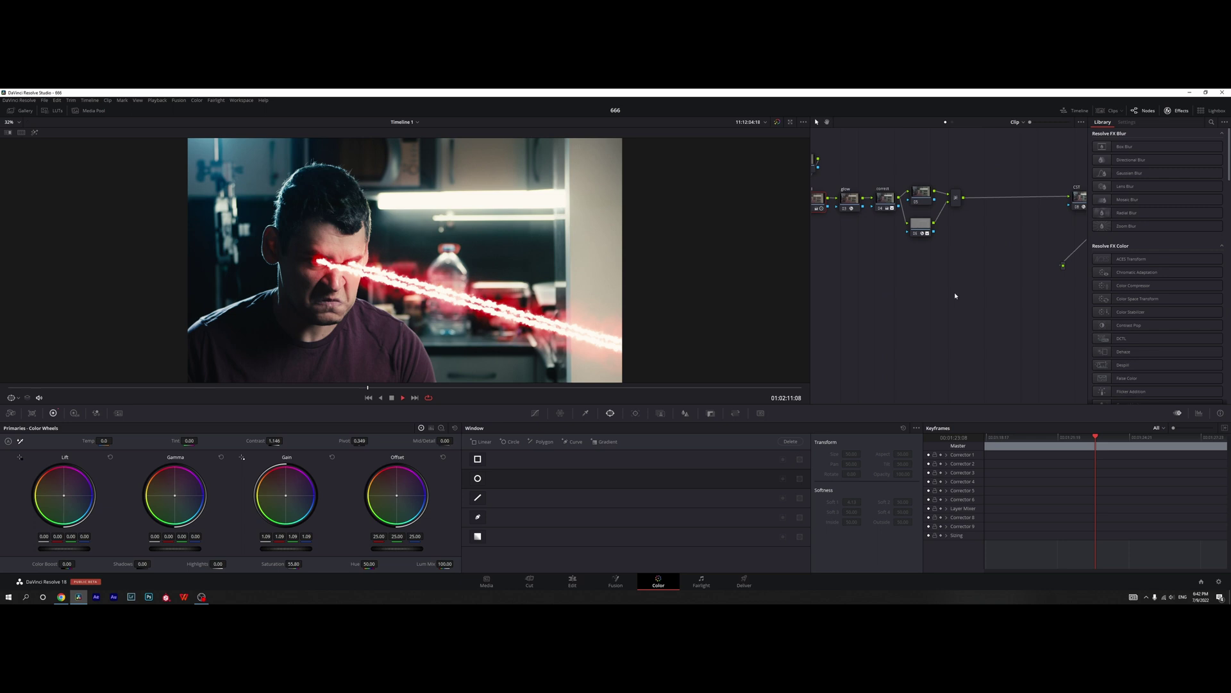
scroll(951, 279, up, 4)
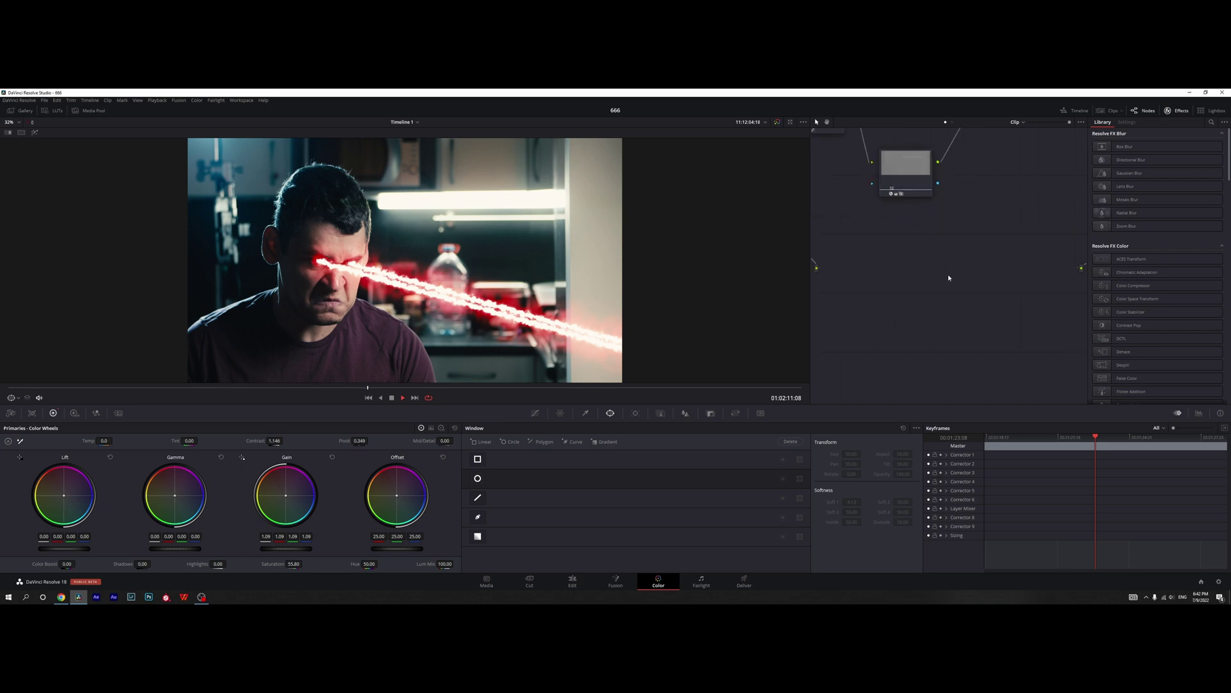
scroll(950, 277, down, 4)
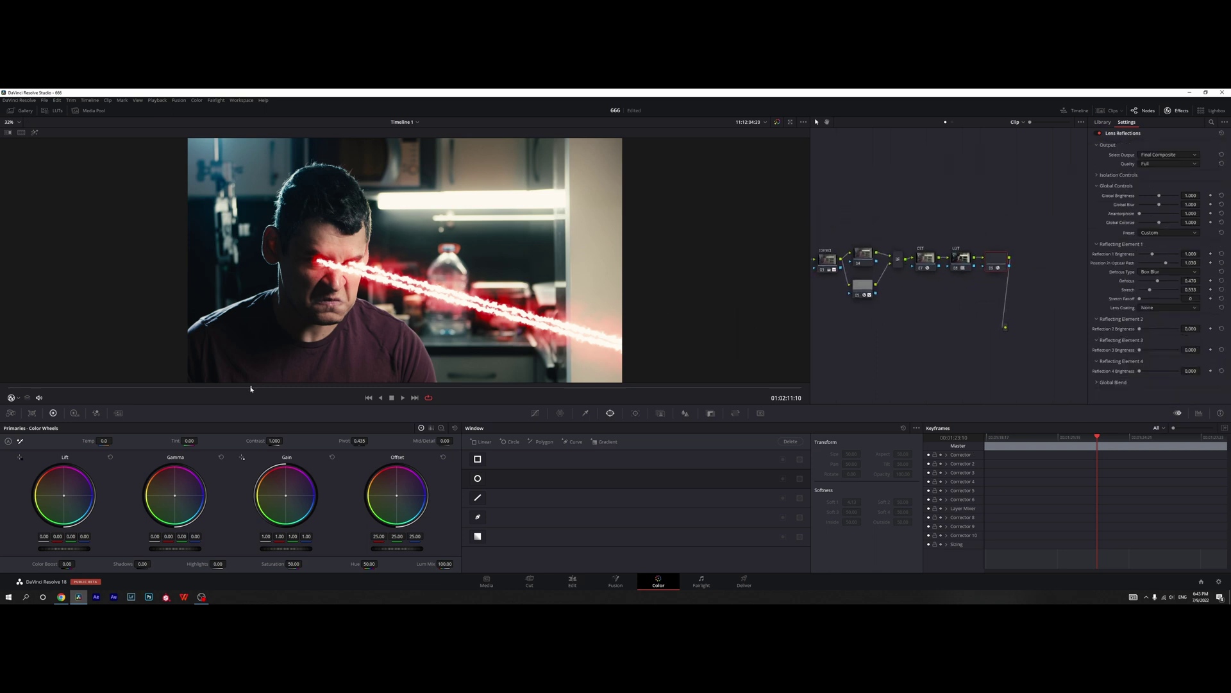
click(1155, 364)
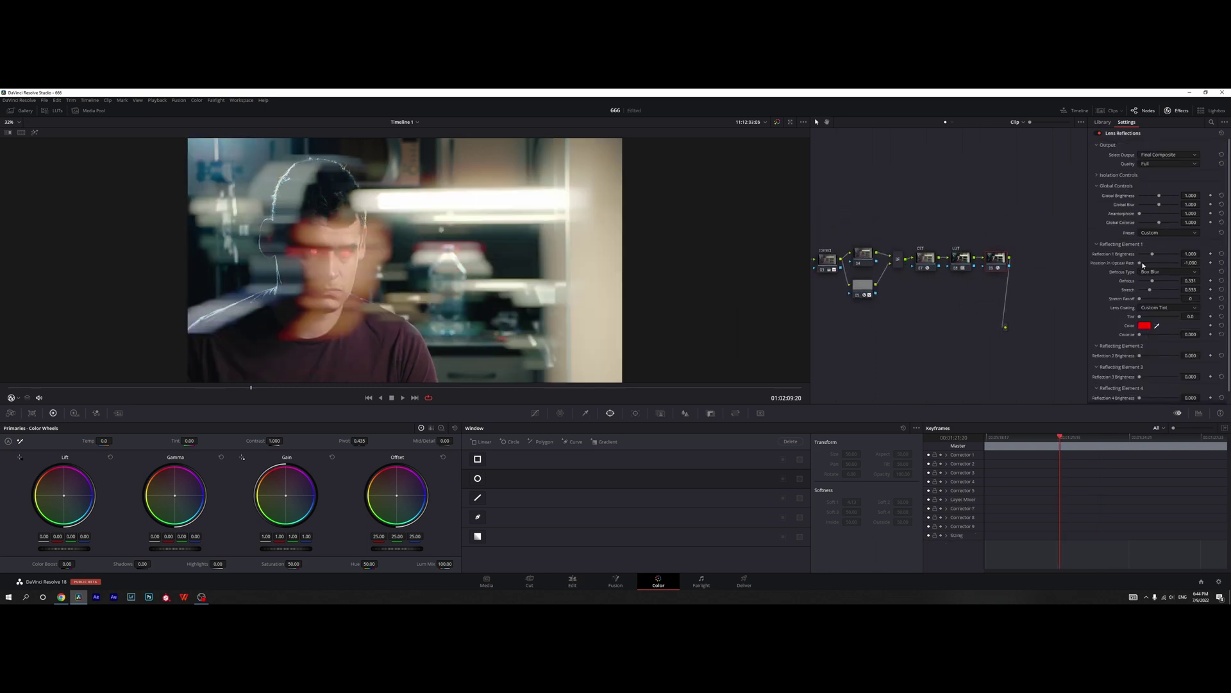